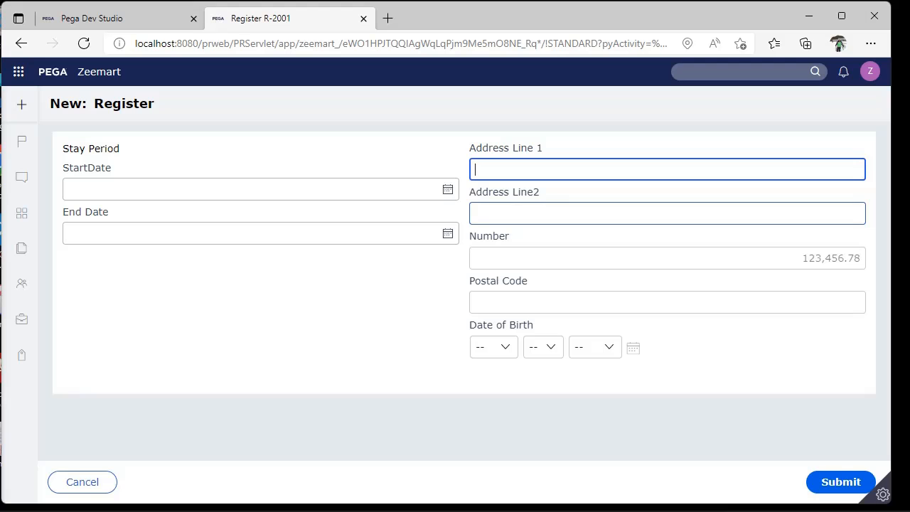
Step: Switch to Notepad++, restore its window to a smaller size and write dd/mm/yyyy in the blank document
{"action": "key", "text": "alt+Tab"}
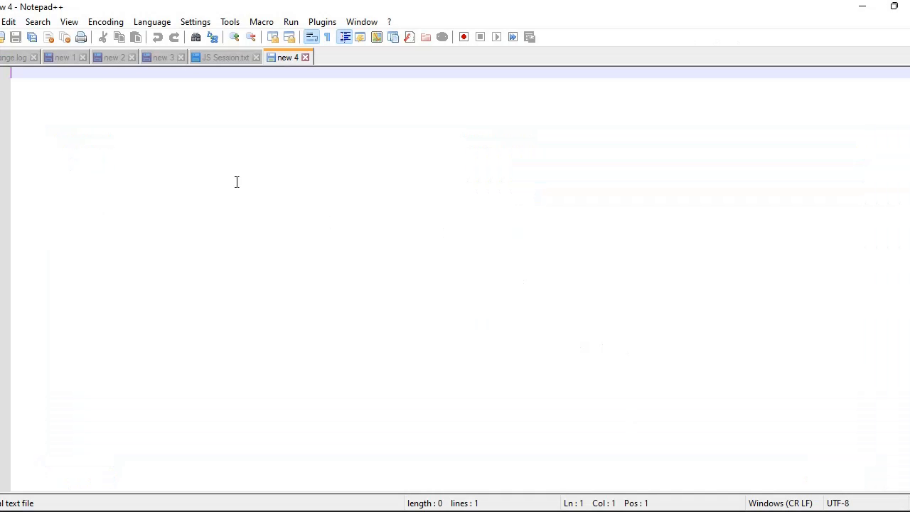
{"action": "double_click", "coordinate": [553, 16]}
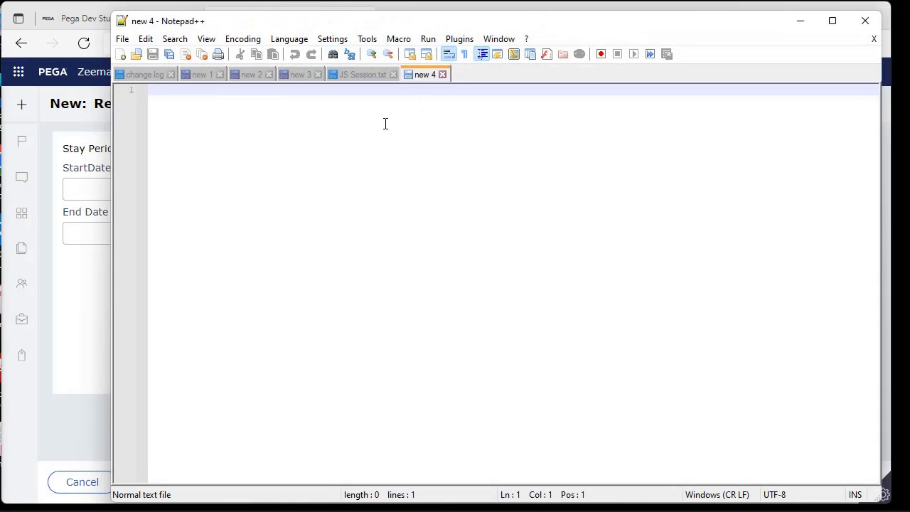
{"action": "type", "text": "dd"}
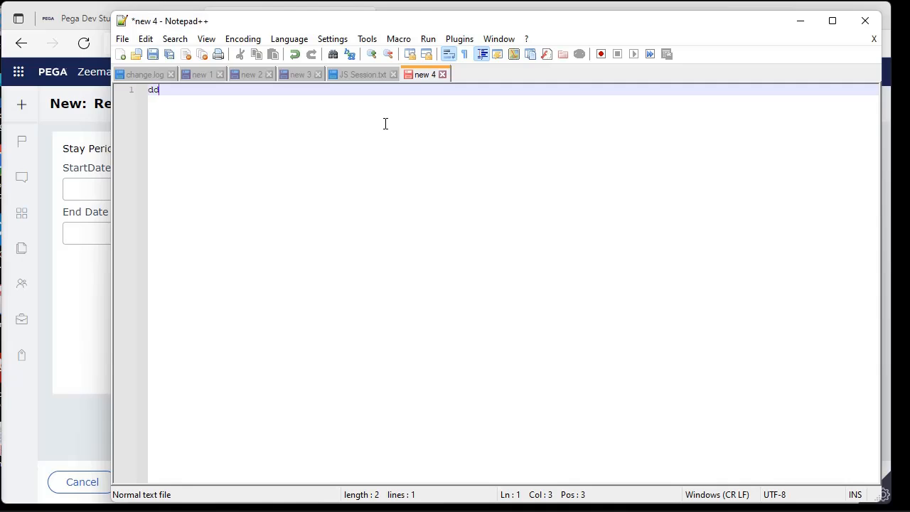
{"action": "type", "text": "/mm/yyyy"}
Step: Add the date format yyyy/mm/dd/ below the first one, separated by a blank line
{"action": "key", "text": "Return"}
{"action": "key", "text": "Return"}
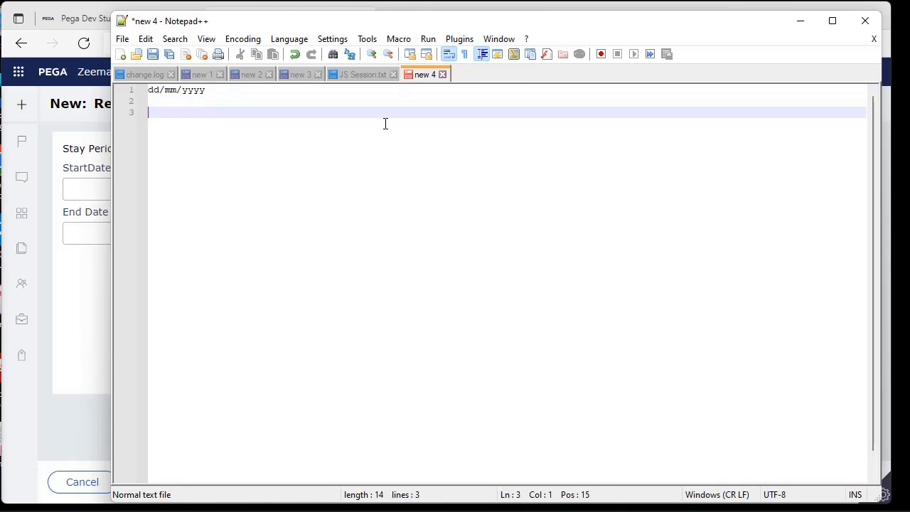
{"action": "type", "text": "yyyy/mm/dd/mm/yyyy"}
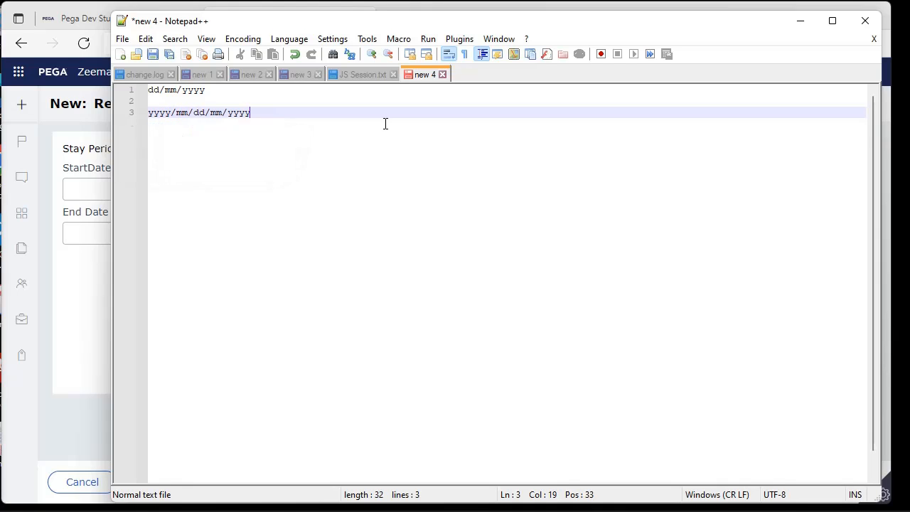
{"action": "key", "text": "Return"}
{"action": "key", "text": "BackSpace"}
{"action": "key", "text": "BackSpace"}
{"action": "key", "text": "BackSpace"}
{"action": "key", "text": "BackSpace"}
{"action": "key", "text": "BackSpace"}
{"action": "key", "text": "BackSpace"}
{"action": "key", "text": "BackSpace"}
{"action": "key", "text": "BackSpace"}
Step: Add mm/dd/yyyy as the third date format, separated by a blank line
{"action": "key", "text": "Return"}
{"action": "key", "text": "Return"}
{"action": "type", "text": "dd/"}
{"action": "key", "text": "BackSpace"}
{"action": "key", "text": "BackSpace"}
{"action": "key", "text": "BackSpace"}
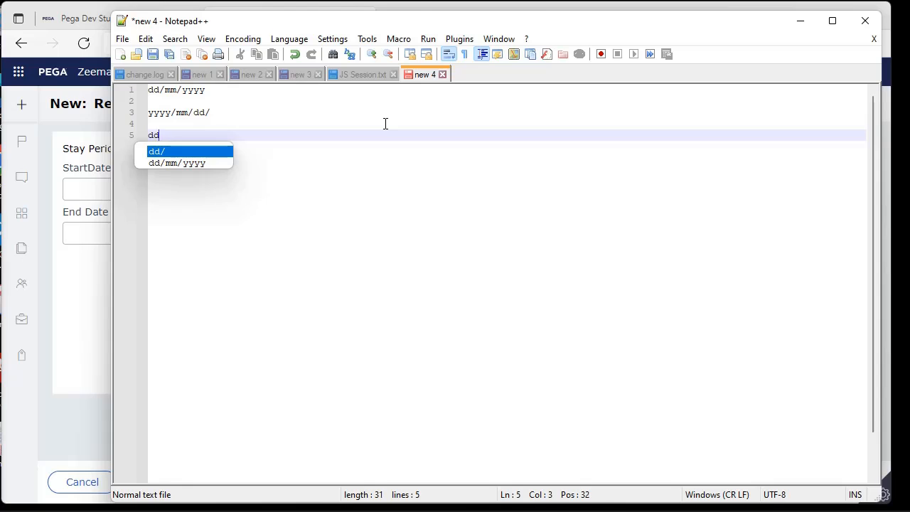
{"action": "type", "text": "mm/dd/yyyy"}
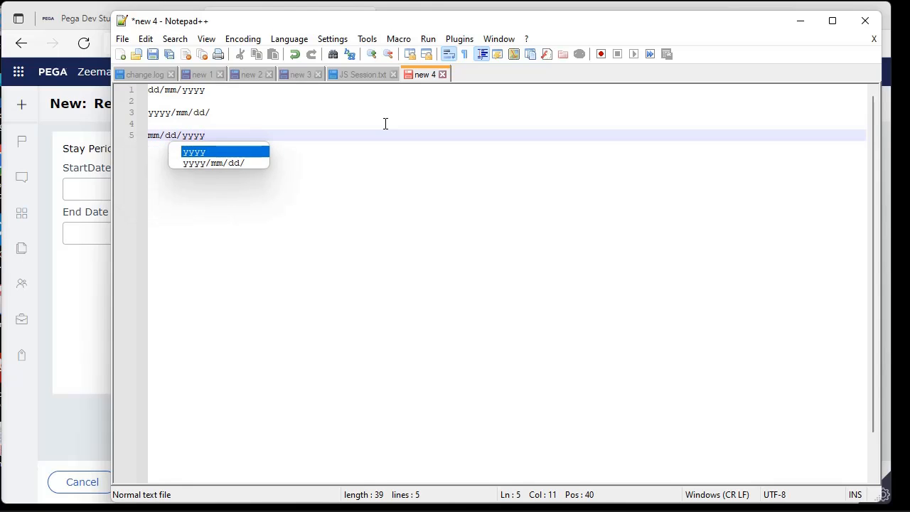
{"action": "left_click", "coordinate": [285, 287]}
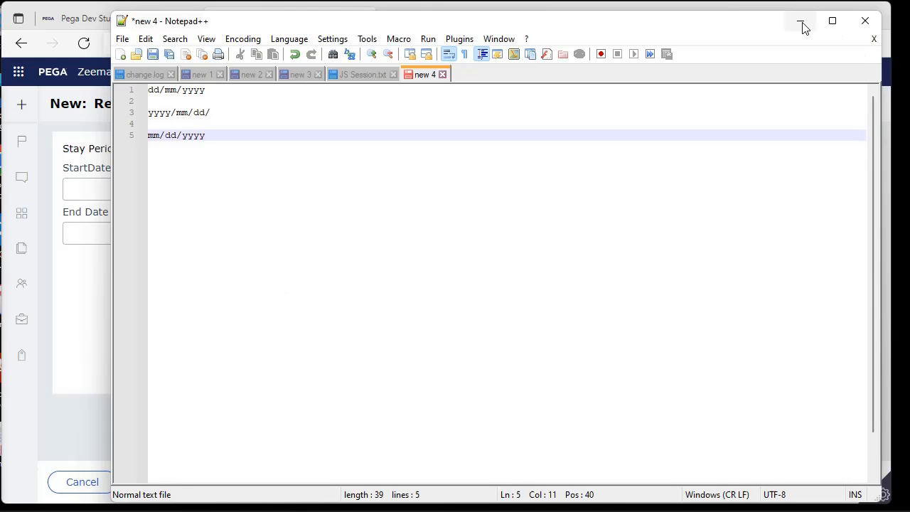
Step: Add the example date "1st jan 20202" below the three date formats, separated by a blank line
{"action": "key", "text": "Return"}
{"action": "key", "text": "Return"}
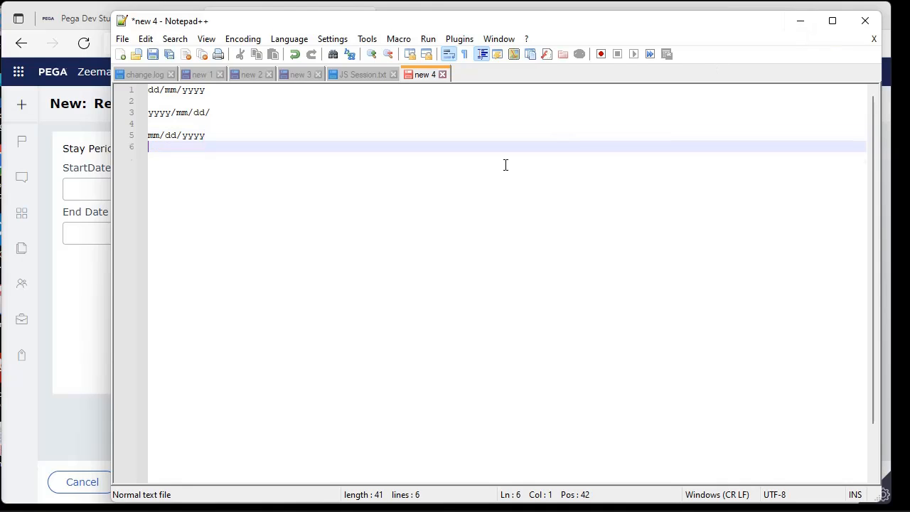
{"action": "type", "text": "1"}
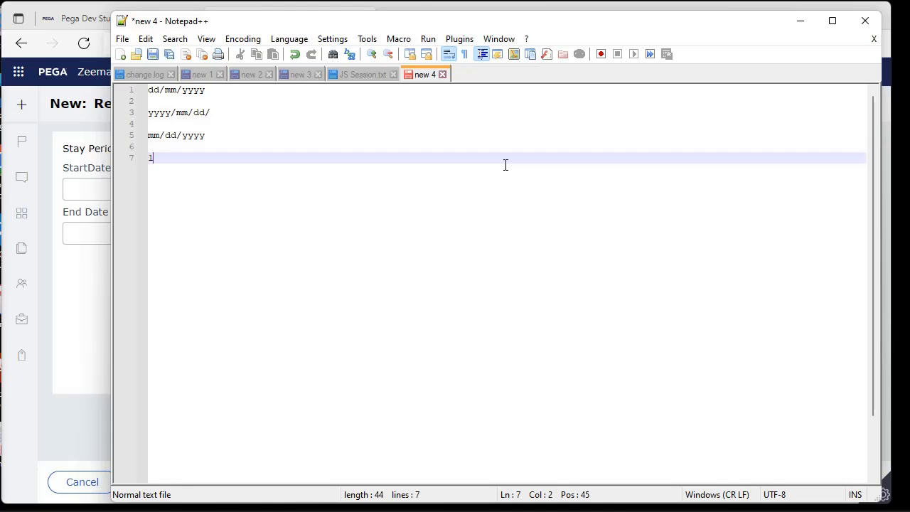
{"action": "type", "text": "st jan 20202"}
Step: Minimize the notes, switch to Pega Dev Studio and open the cell properties of the StartDate field
{"action": "left_click", "coordinate": [803, 21]}
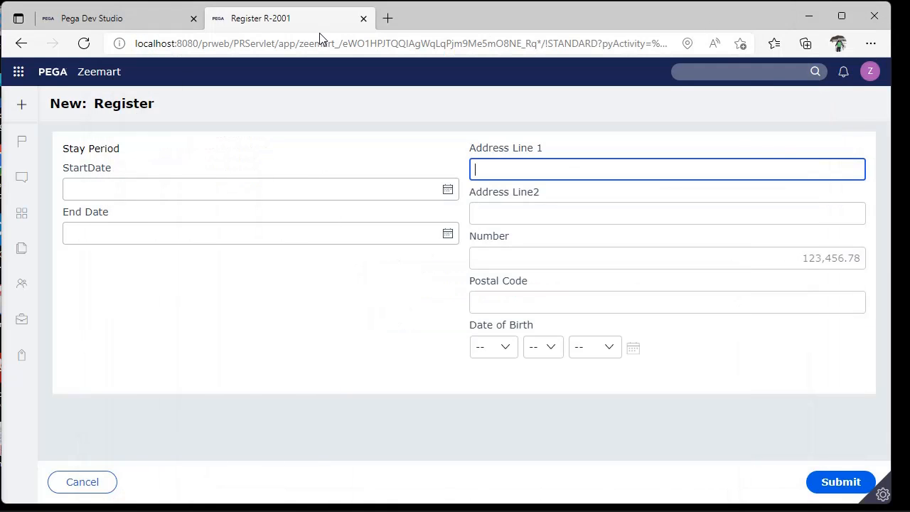
{"action": "left_click", "coordinate": [145, 14]}
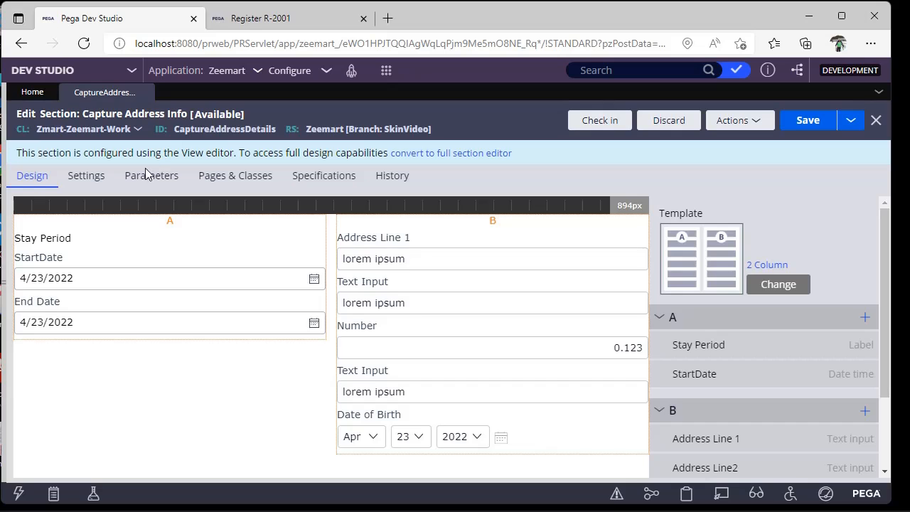
{"action": "mouse_move", "coordinate": [888, 273]}
{"action": "left_mouse_down"}
{"action": "mouse_move", "coordinate": [878, 361]}
{"action": "mouse_move", "coordinate": [888, 276]}
{"action": "left_mouse_up"}
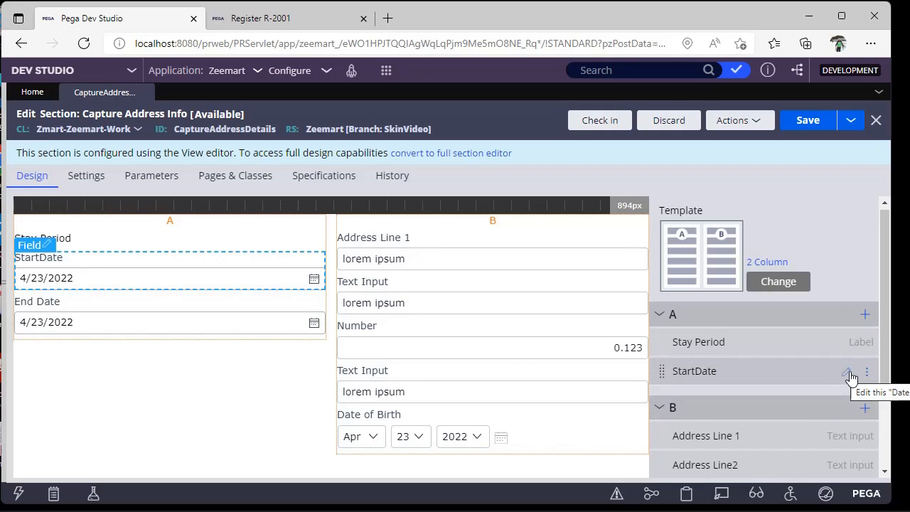
{"action": "left_click", "coordinate": [845, 376]}
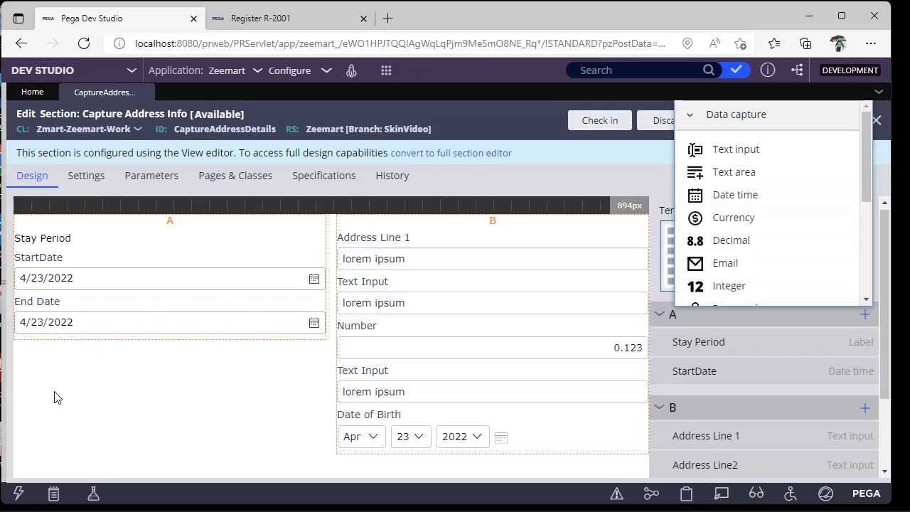
{"action": "left_click", "coordinate": [44, 247]}
{"action": "double_click", "coordinate": [44, 247]}
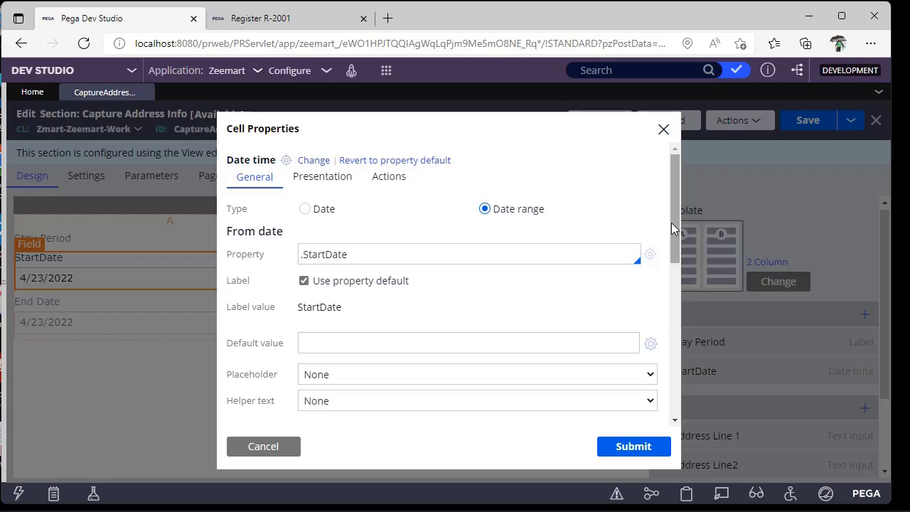
Step: Switch the StartDate cell's type to Date and back to Date range to compare their options
{"action": "mouse_move", "coordinate": [672, 222]}
{"action": "left_mouse_down"}
{"action": "mouse_move", "coordinate": [679, 284]}
{"action": "mouse_move", "coordinate": [687, 216]}
{"action": "left_mouse_up"}
{"action": "left_click", "coordinate": [305, 209]}
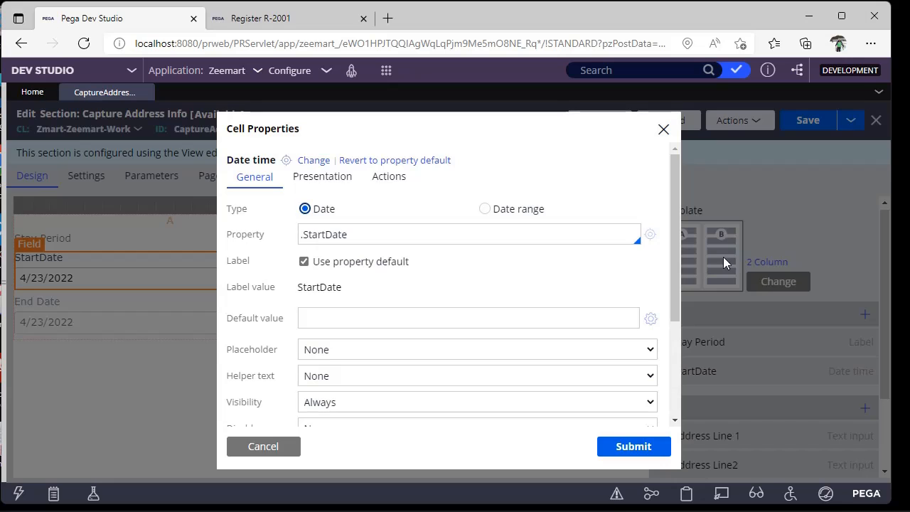
{"action": "left_click_drag", "start_coordinate": [679, 266], "coordinate": [687, 244]}
{"action": "left_click", "coordinate": [484, 209]}
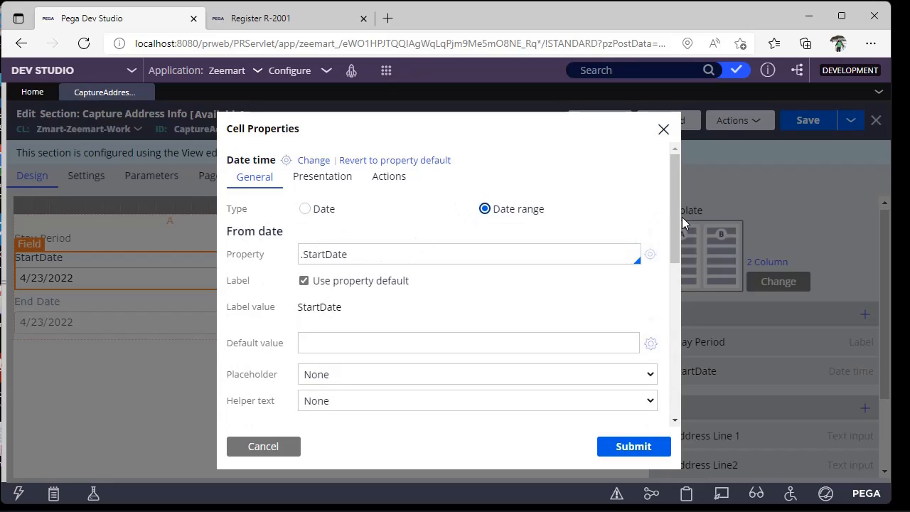
{"action": "mouse_move", "coordinate": [680, 223]}
{"action": "left_mouse_down"}
{"action": "mouse_move", "coordinate": [665, 434]}
{"action": "mouse_move", "coordinate": [691, 227]}
{"action": "left_mouse_up"}
Step: View the control types available for the StartDate cell without changing its Date time control
{"action": "left_click", "coordinate": [374, 221]}
{"action": "left_click", "coordinate": [388, 286]}
{"action": "left_click", "coordinate": [312, 159]}
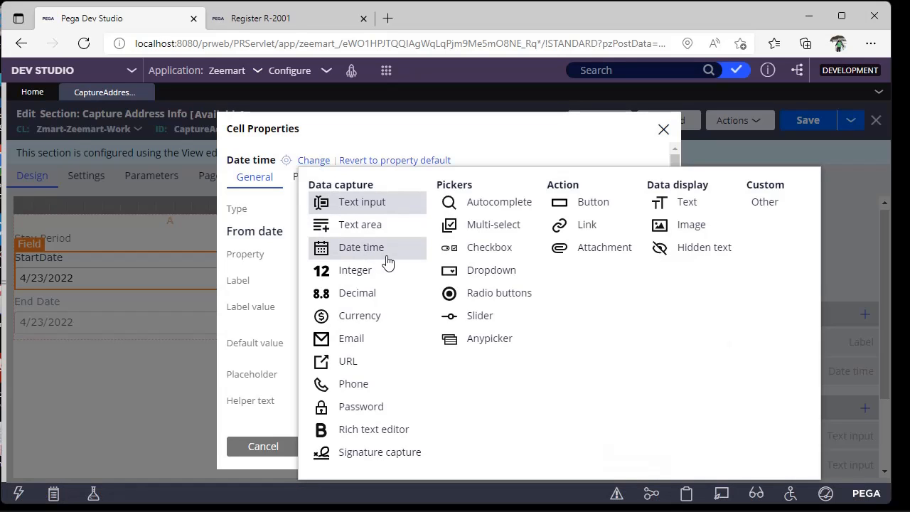
{"action": "left_click", "coordinate": [508, 143]}
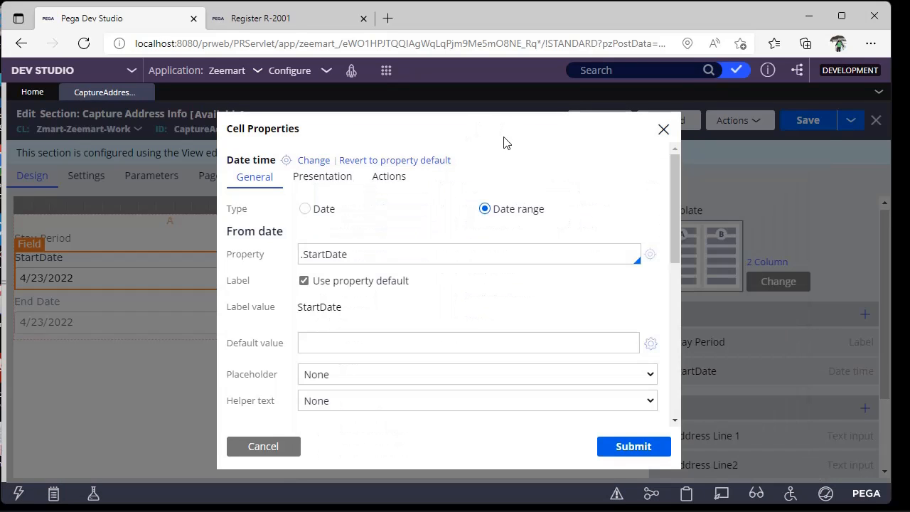
Step: Open the definition of the .StartDate property and examine its property type
{"action": "left_click", "coordinate": [369, 251]}
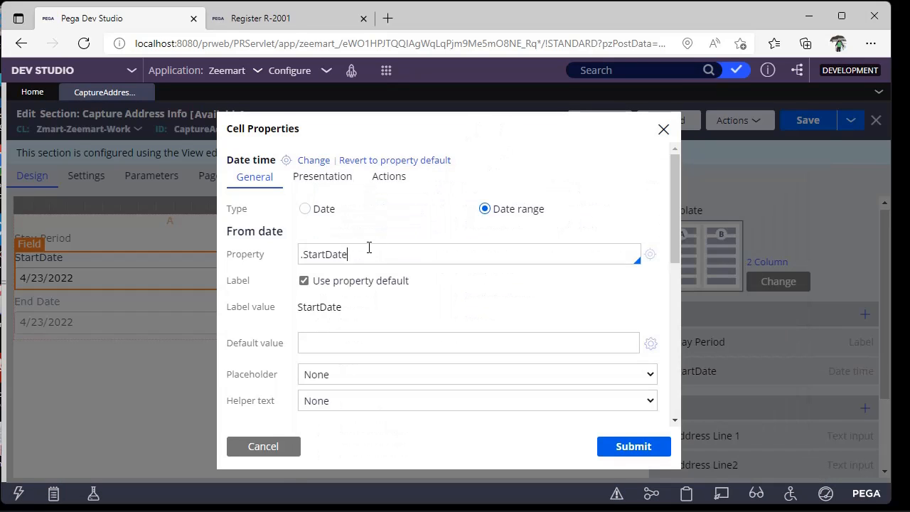
{"action": "left_click", "coordinate": [650, 256]}
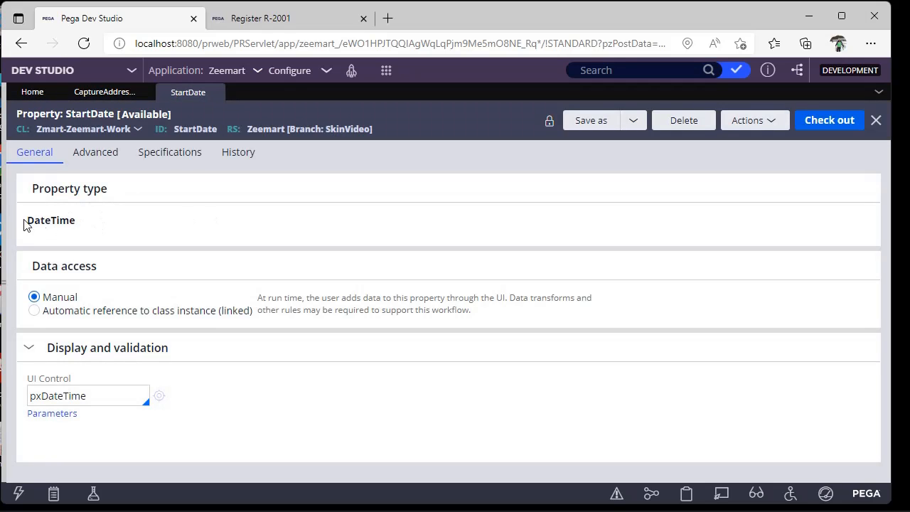
{"action": "left_click_drag", "start_coordinate": [51, 222], "coordinate": [27, 222]}
Step: Create a new property labelled Date in Zmart-Zeemart-Work and set its property type to Date
{"action": "left_click", "coordinate": [770, 121]}
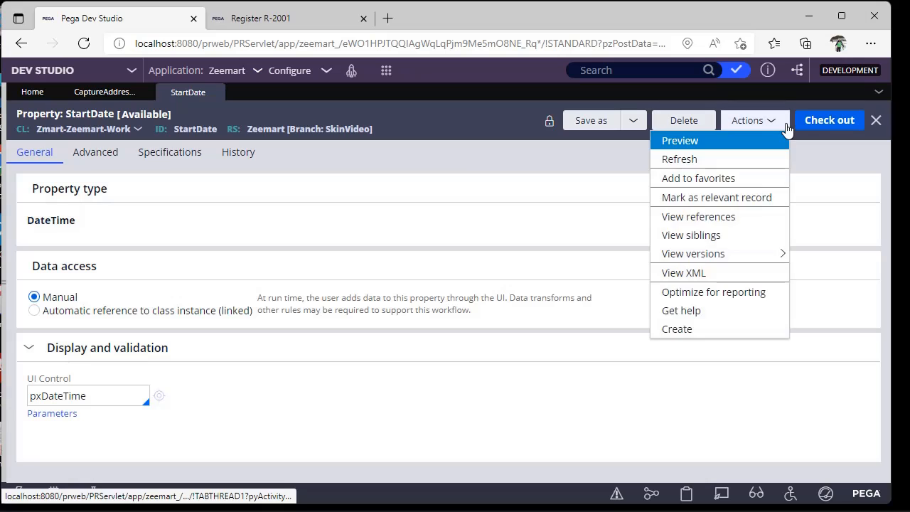
{"action": "left_click", "coordinate": [676, 330]}
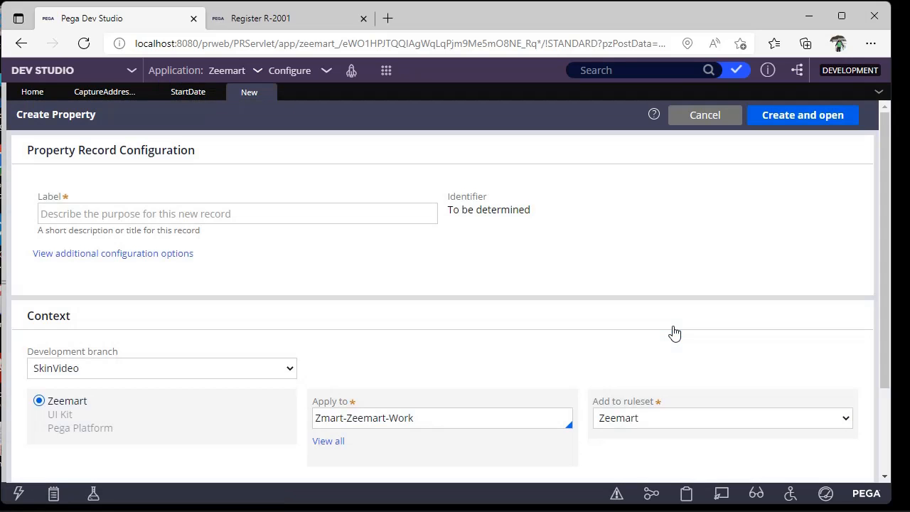
{"action": "left_click", "coordinate": [268, 216]}
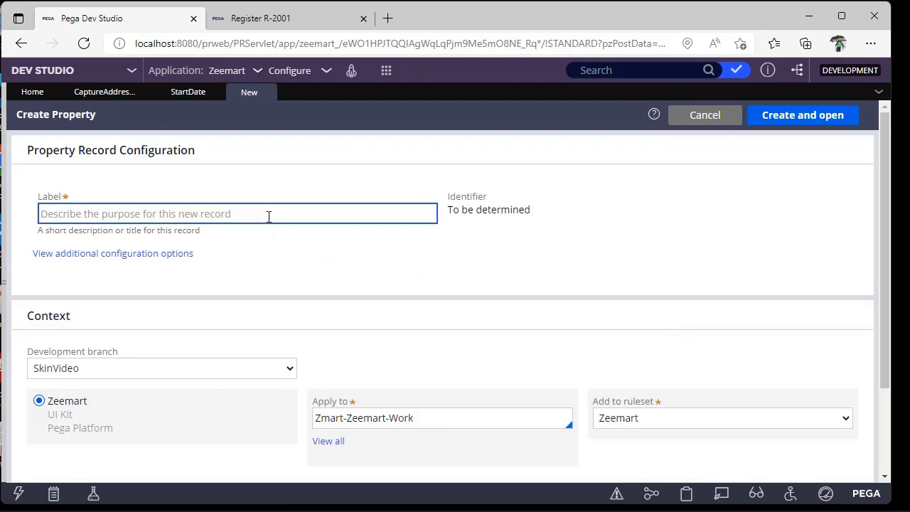
{"action": "type", "text": "Date"}
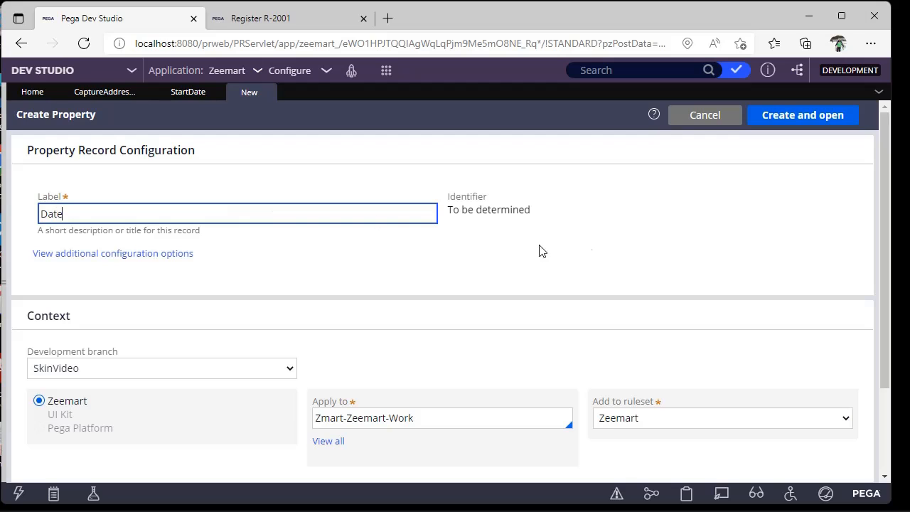
{"action": "left_click", "coordinate": [541, 252]}
{"action": "left_click", "coordinate": [795, 118]}
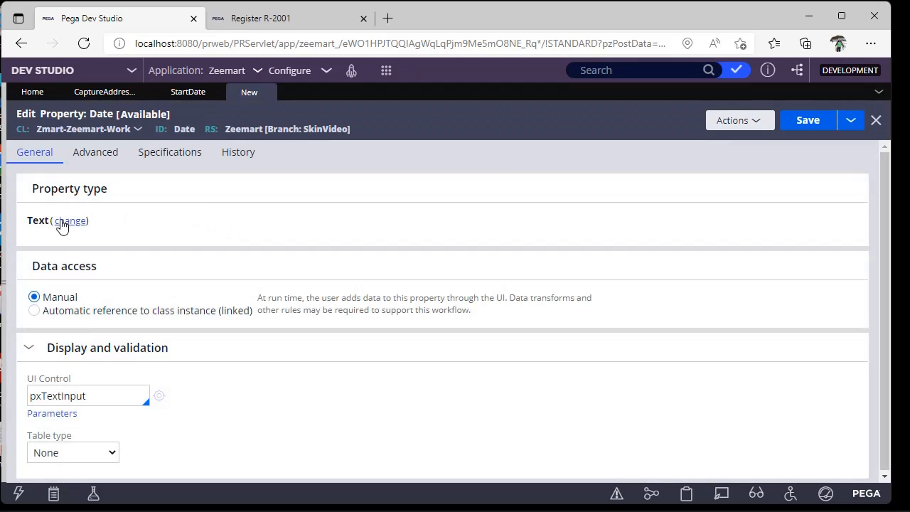
{"action": "left_click", "coordinate": [69, 222]}
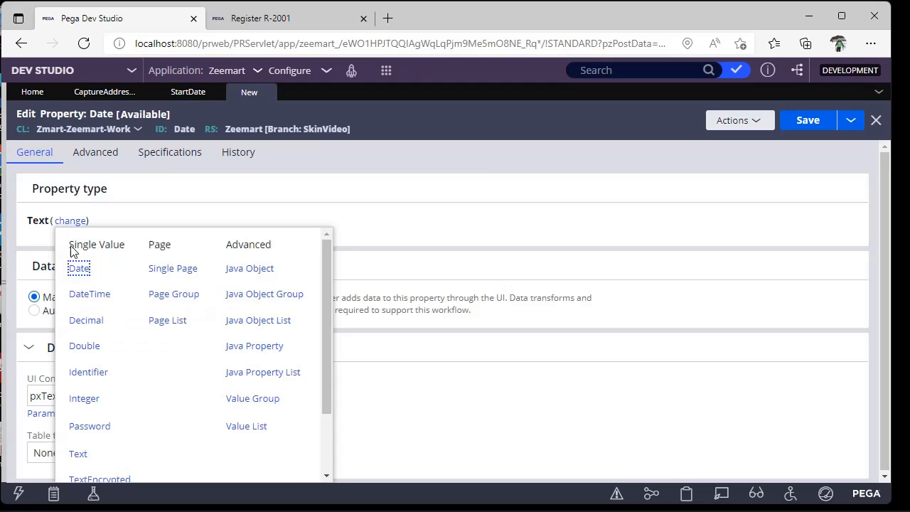
{"action": "left_click", "coordinate": [79, 269]}
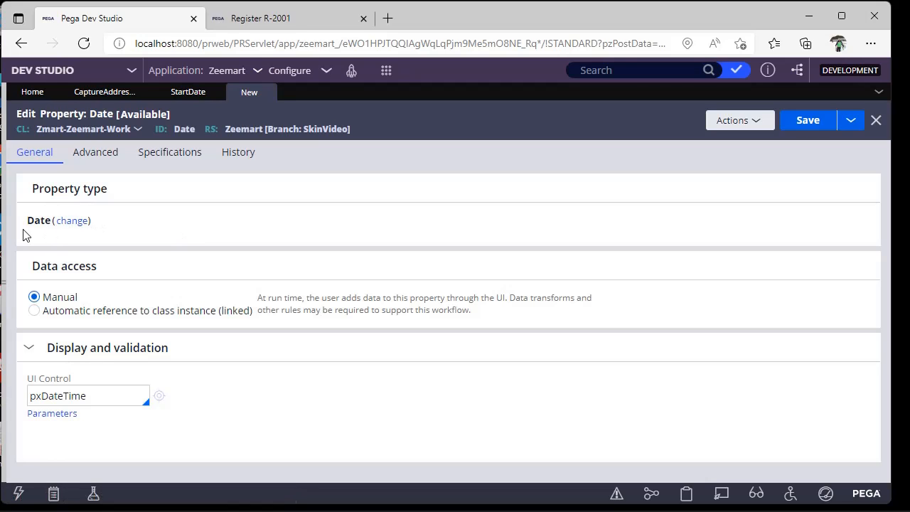
Step: Fill in the property's history description and usage with "Date" and save the property
{"action": "left_click", "coordinate": [241, 153]}
{"action": "left_click", "coordinate": [121, 235]}
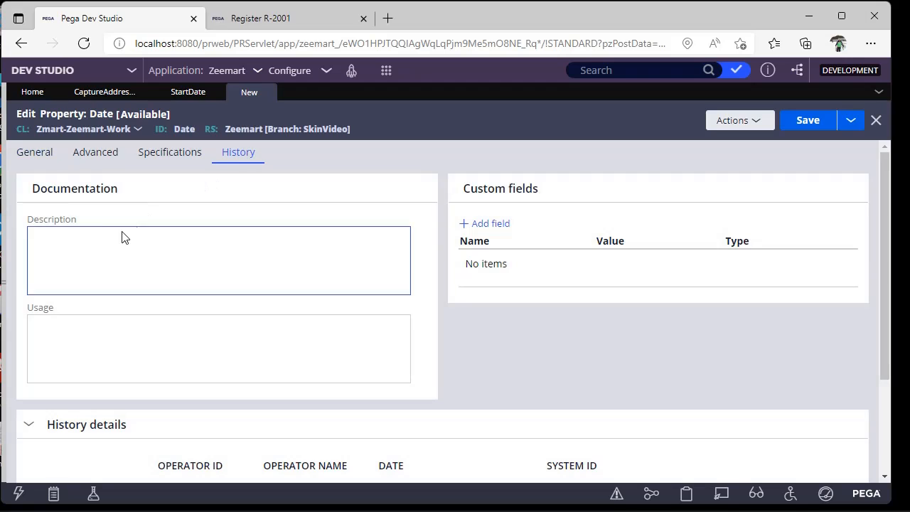
{"action": "type", "text": "Date"}
{"action": "left_click", "coordinate": [100, 322]}
{"action": "type", "text": "Date"}
{"action": "key", "text": "ctrl+s"}
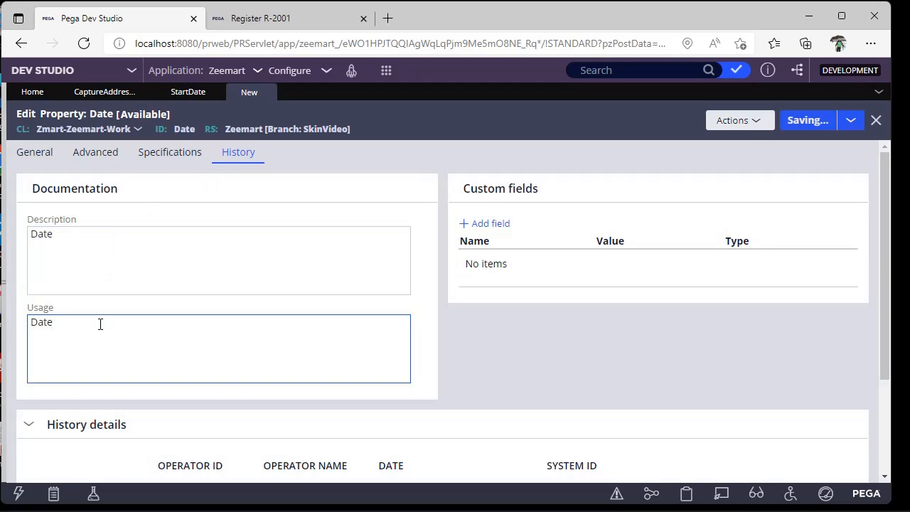
Step: Return to the Capture Address Info section and close the StartDate cell properties
{"action": "left_click", "coordinate": [174, 98]}
{"action": "left_click", "coordinate": [106, 100]}
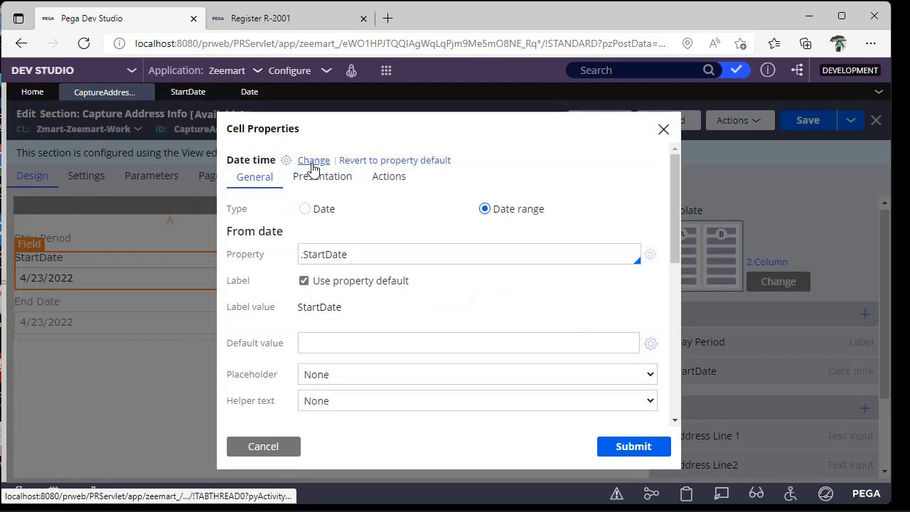
{"action": "left_click", "coordinate": [346, 263]}
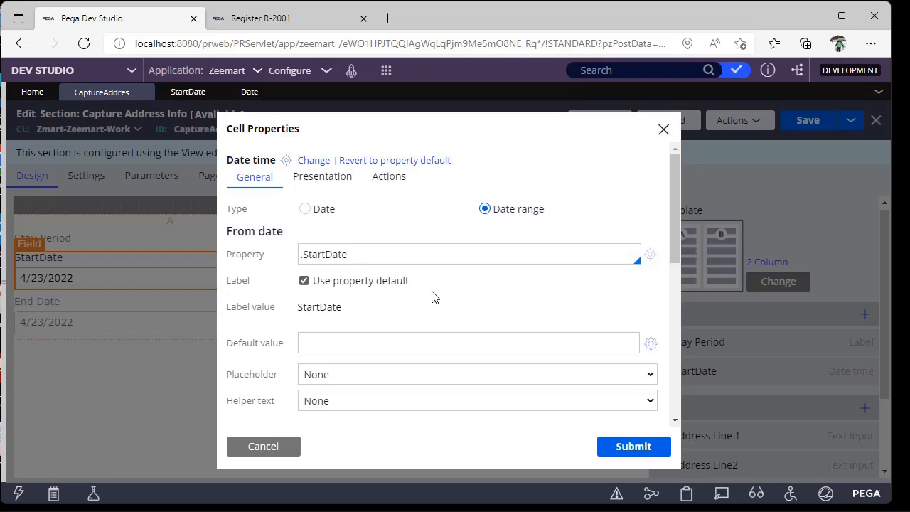
{"action": "left_click", "coordinate": [664, 130]}
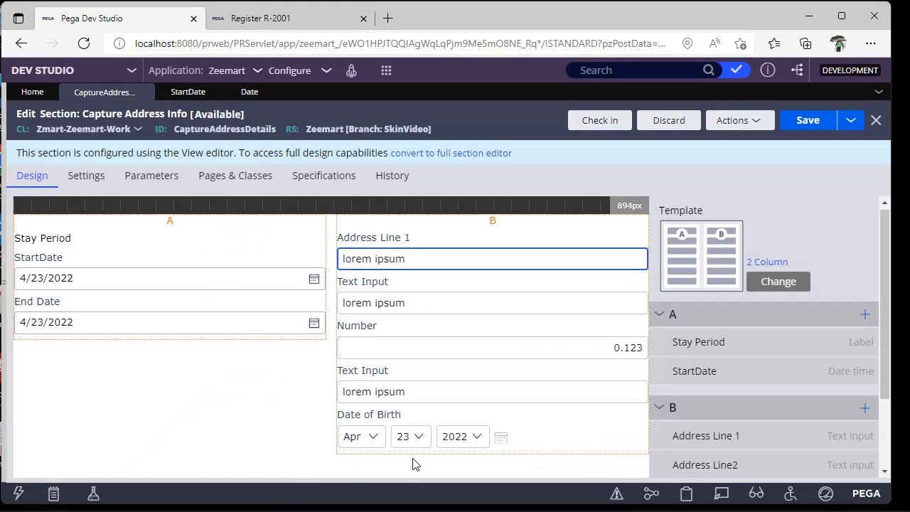
Step: Open the presentation settings in the Date of Birth field's cell properties
{"action": "left_click", "coordinate": [427, 445]}
{"action": "double_click", "coordinate": [427, 444]}
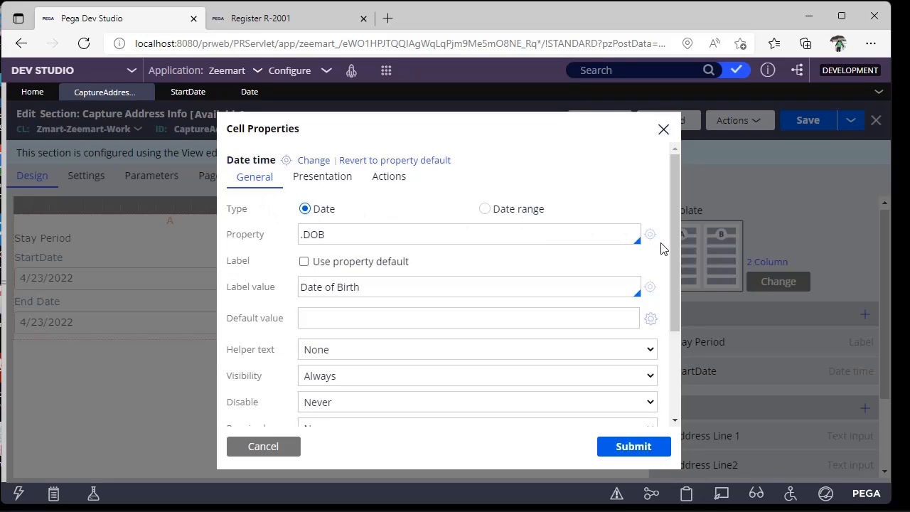
{"action": "left_click", "coordinate": [323, 186]}
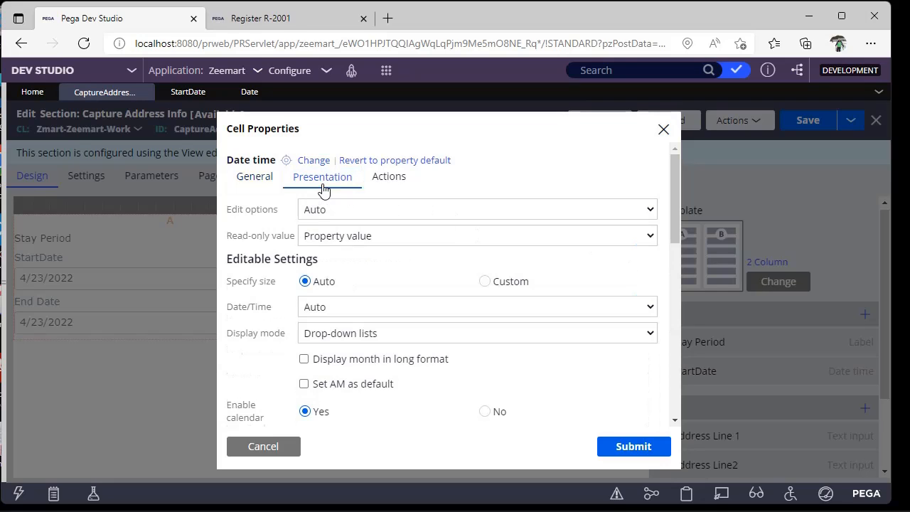
Step: Switch to the Register case and examine the day and year choices in the Date of Birth drop-down lists
{"action": "left_click", "coordinate": [280, 28]}
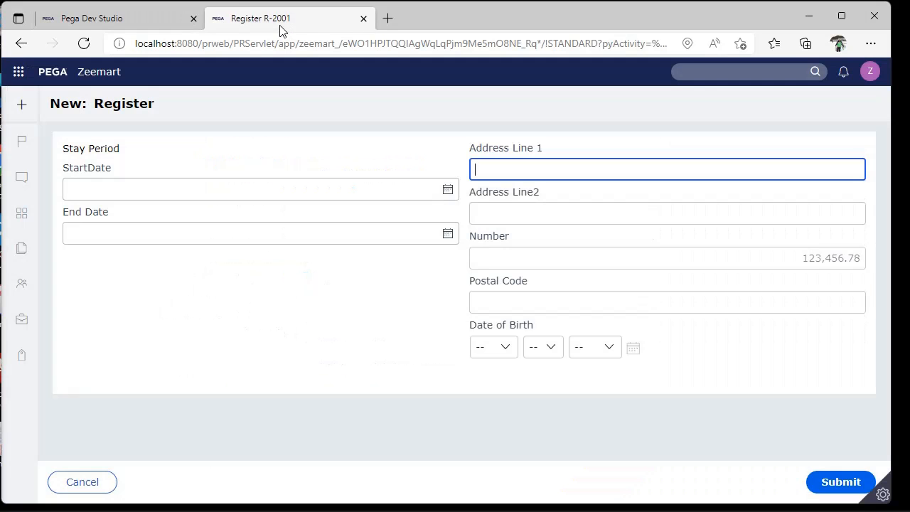
{"action": "left_click", "coordinate": [492, 361]}
{"action": "left_click", "coordinate": [542, 347]}
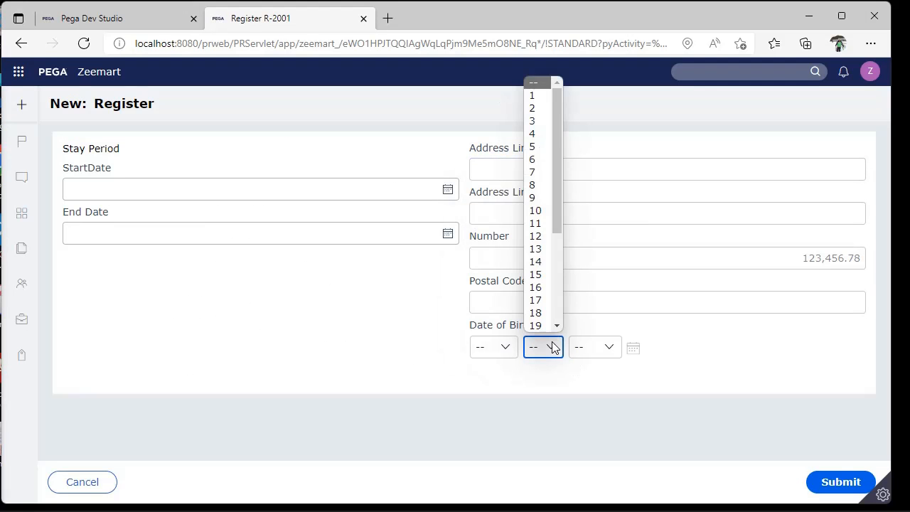
{"action": "left_click_drag", "start_coordinate": [560, 221], "coordinate": [570, 178]}
{"action": "left_click", "coordinate": [590, 348]}
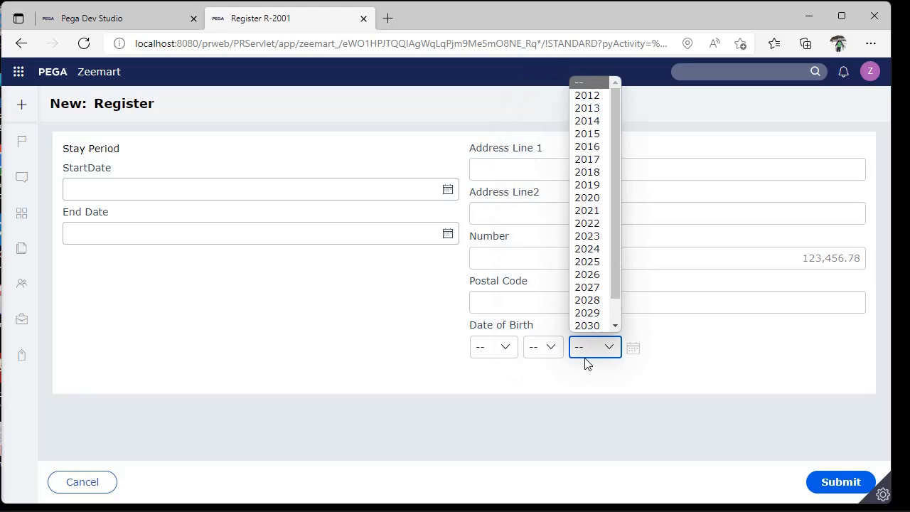
Step: Set the Date of Birth field's display mode to Text Input + calendar with Dropdown calendar navigation, and save the section
{"action": "left_click", "coordinate": [135, 21]}
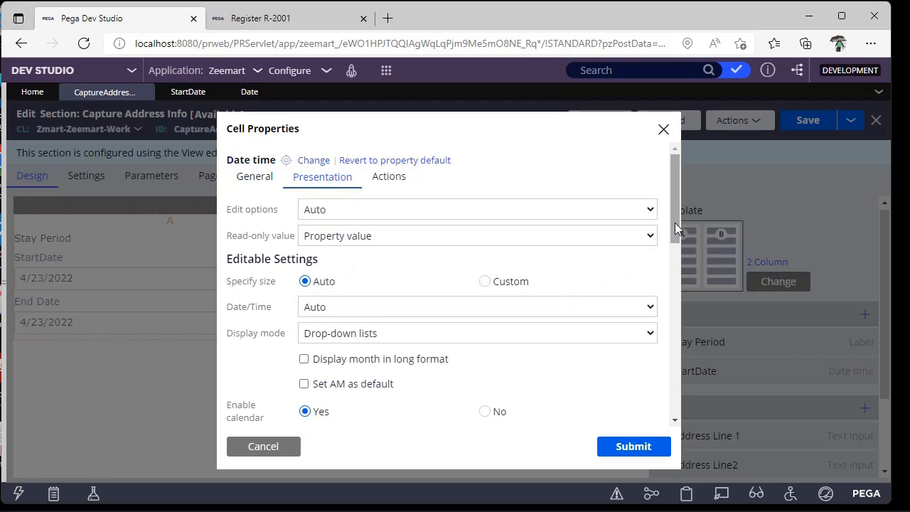
{"action": "left_click_drag", "start_coordinate": [675, 222], "coordinate": [654, 263]}
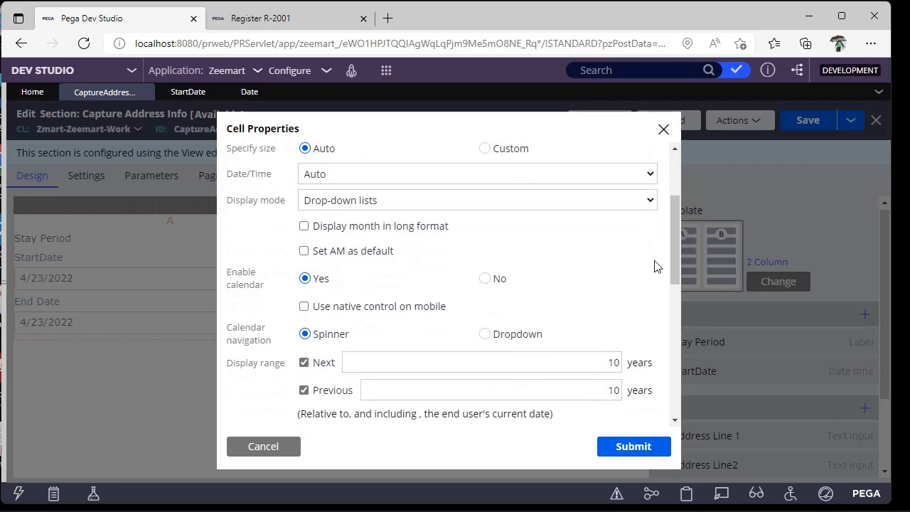
{"action": "left_click", "coordinate": [386, 202]}
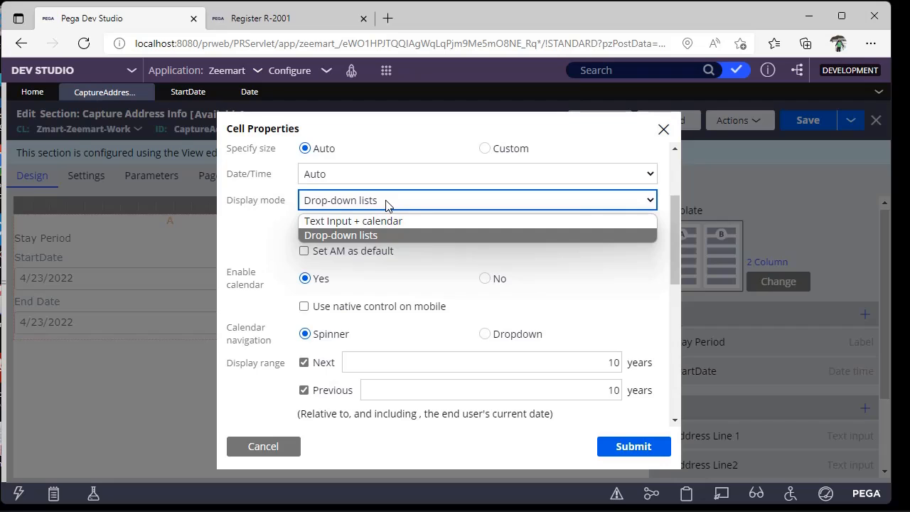
{"action": "left_click", "coordinate": [377, 223]}
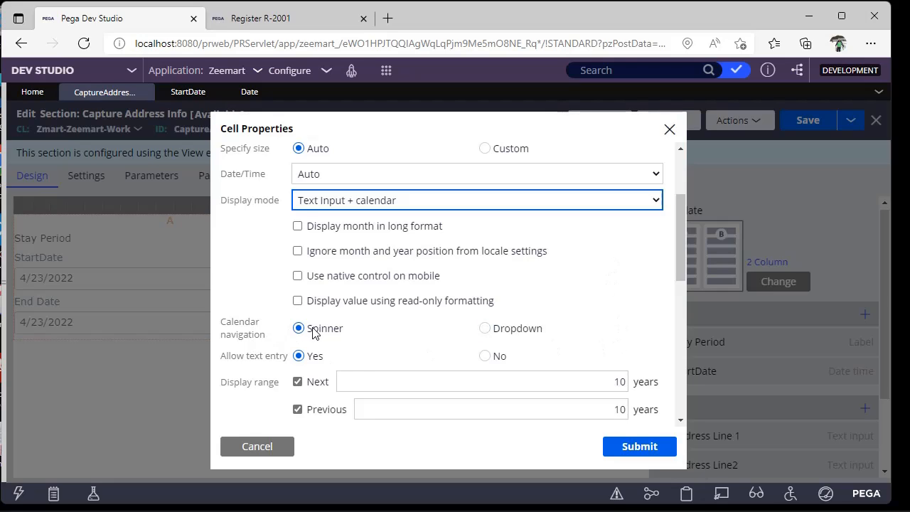
{"action": "left_click", "coordinate": [485, 328]}
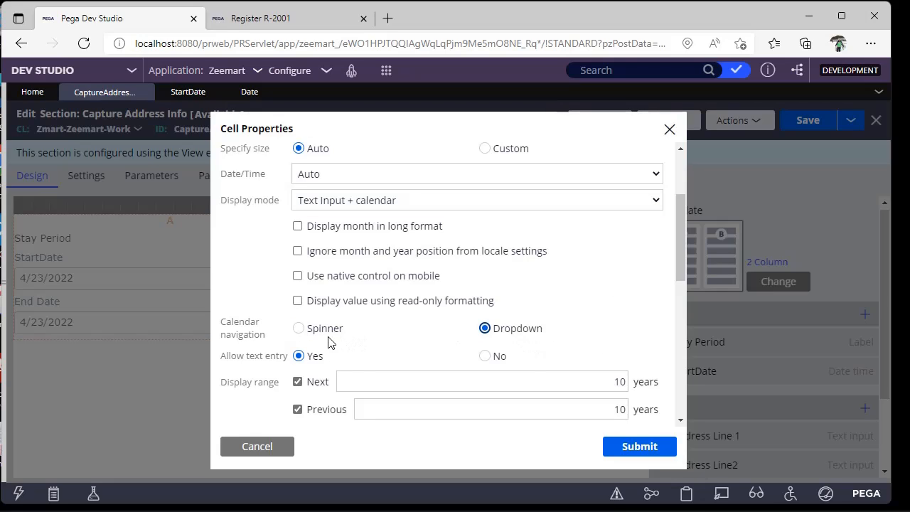
{"action": "left_click", "coordinate": [640, 446]}
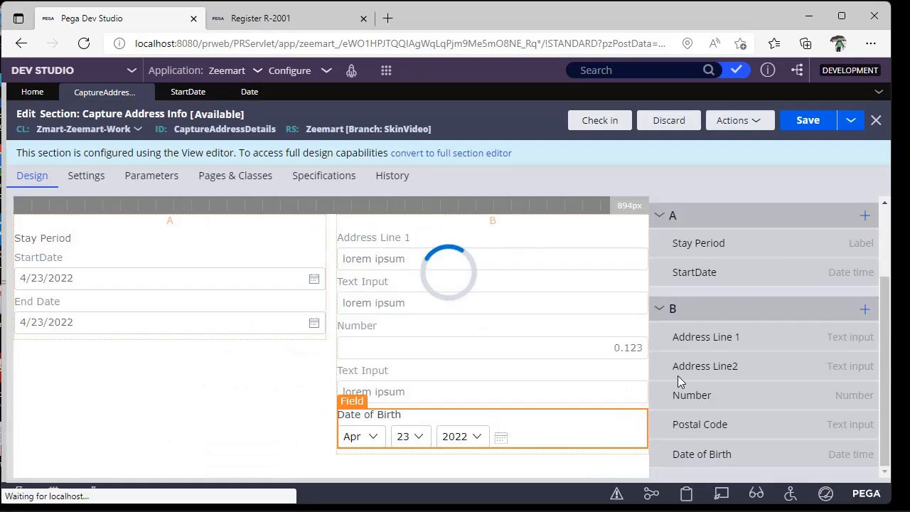
{"action": "left_click", "coordinate": [808, 120]}
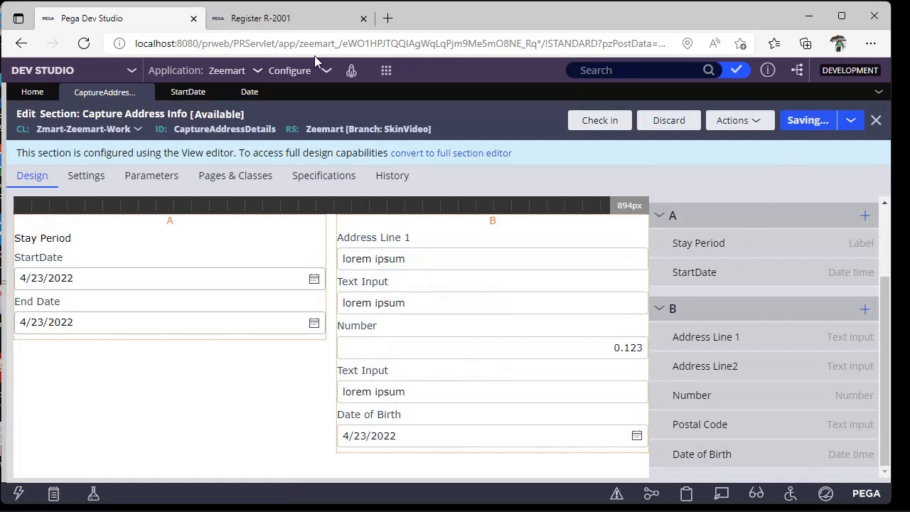
Step: Reload the Register case and examine the range of years offered in the Date of Birth calendar
{"action": "left_click", "coordinate": [269, 24]}
{"action": "left_click", "coordinate": [83, 44]}
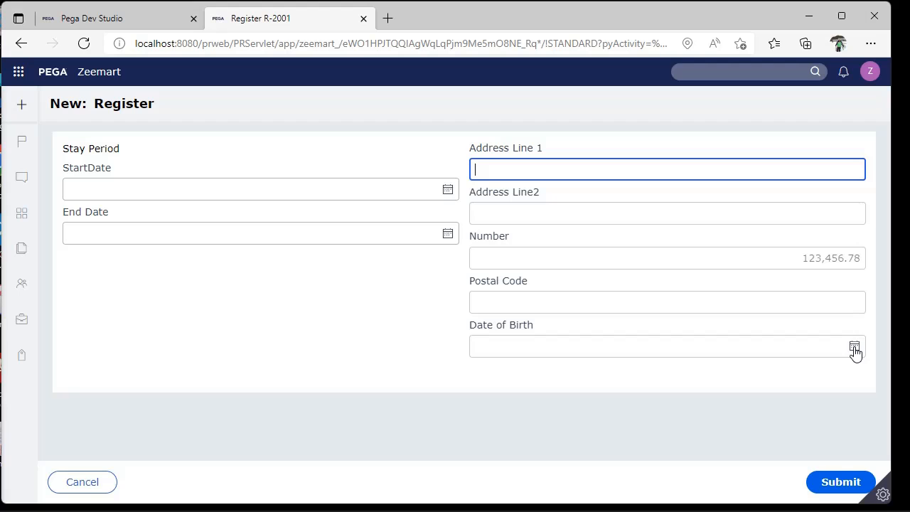
{"action": "left_click", "coordinate": [854, 347]}
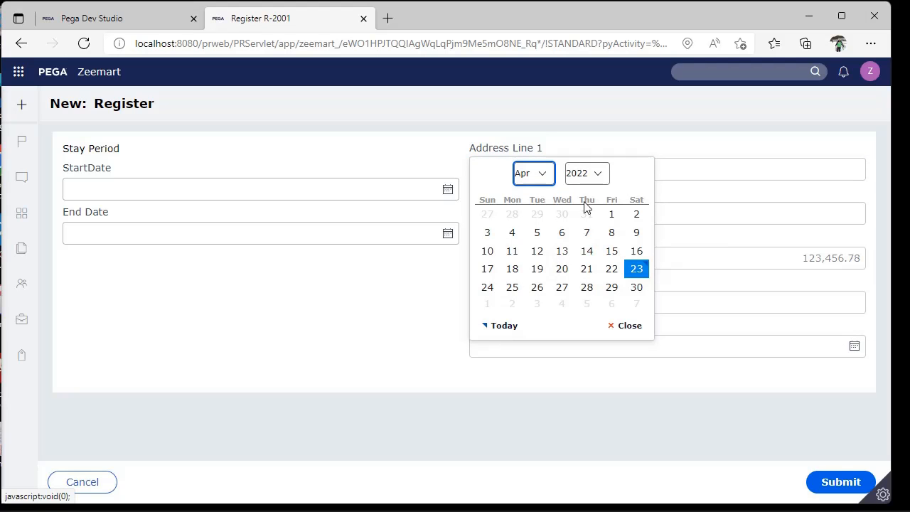
{"action": "left_click", "coordinate": [595, 178]}
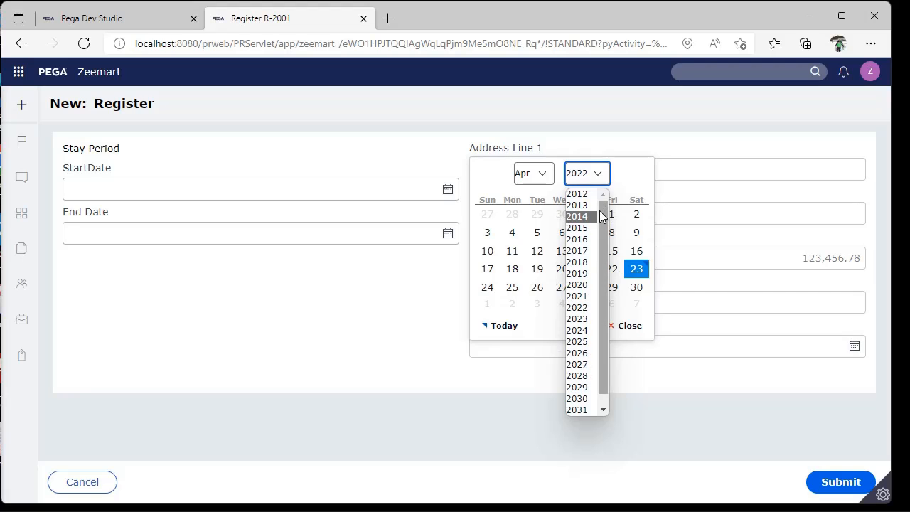
{"action": "left_click_drag", "start_coordinate": [602, 214], "coordinate": [606, 313]}
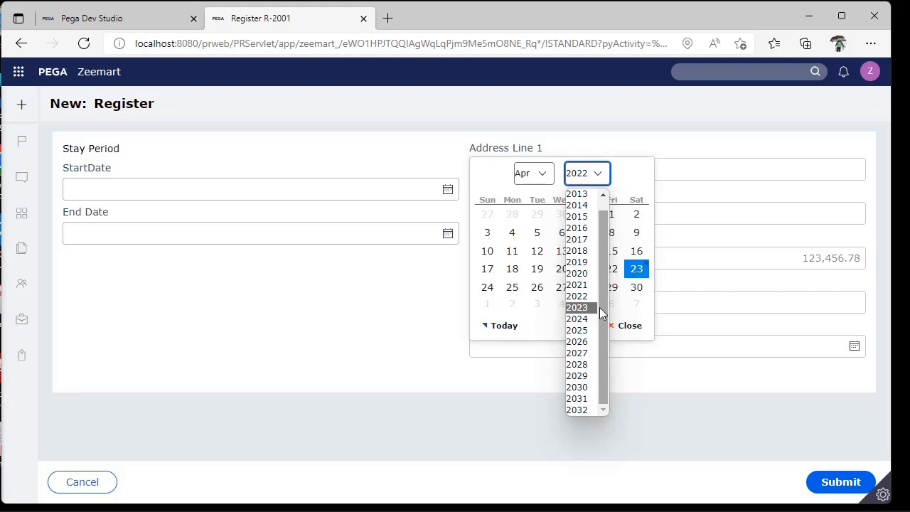
{"action": "left_click_drag", "start_coordinate": [600, 307], "coordinate": [605, 274]}
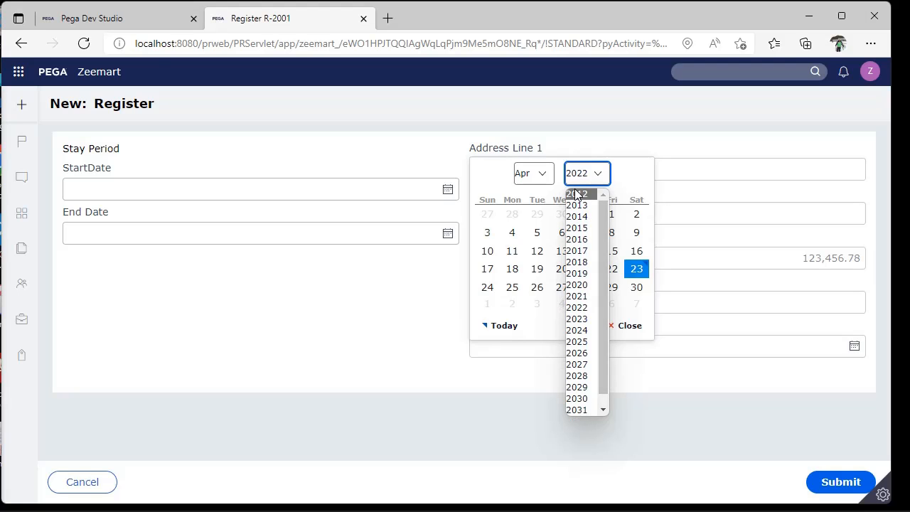
Step: Set the Date of Birth field's previous display range to 30 years in Dev Studio and save the section
{"action": "left_click", "coordinate": [101, 14]}
{"action": "left_click", "coordinate": [98, 17]}
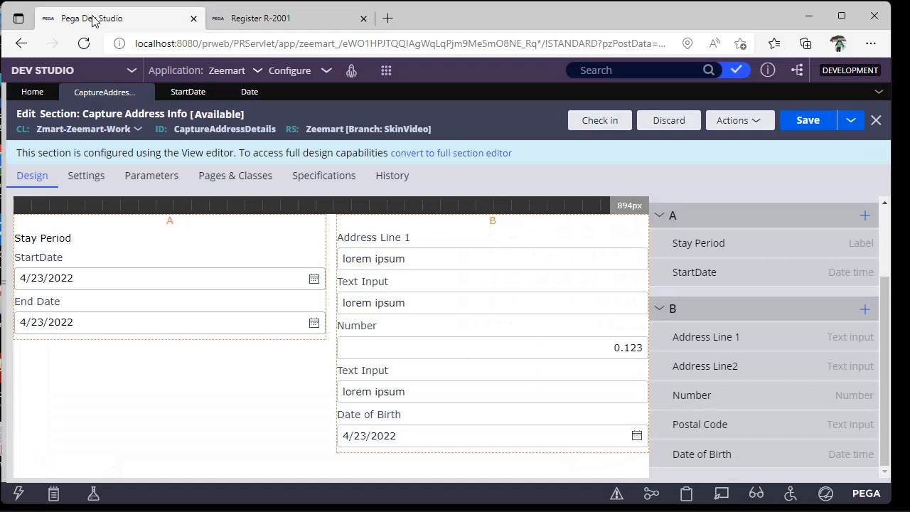
{"action": "double_click", "coordinate": [489, 422]}
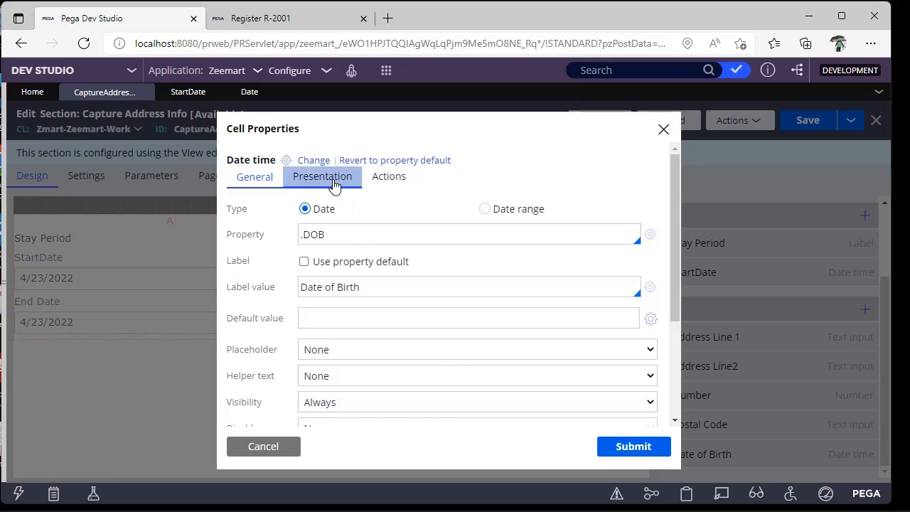
{"action": "left_click", "coordinate": [334, 183]}
{"action": "left_click_drag", "start_coordinate": [672, 226], "coordinate": [674, 305]}
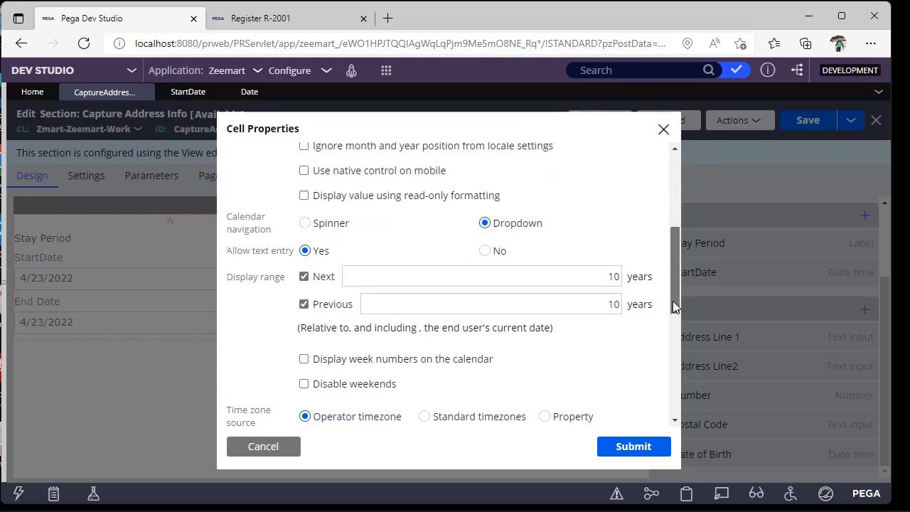
{"action": "double_click", "coordinate": [563, 300]}
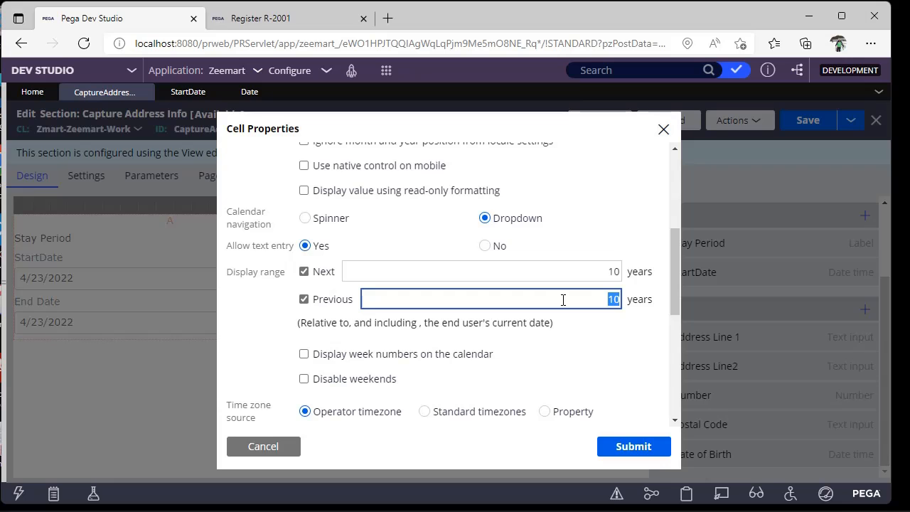
{"action": "type", "text": "30"}
{"action": "left_click", "coordinate": [633, 446]}
{"action": "left_click", "coordinate": [808, 123]}
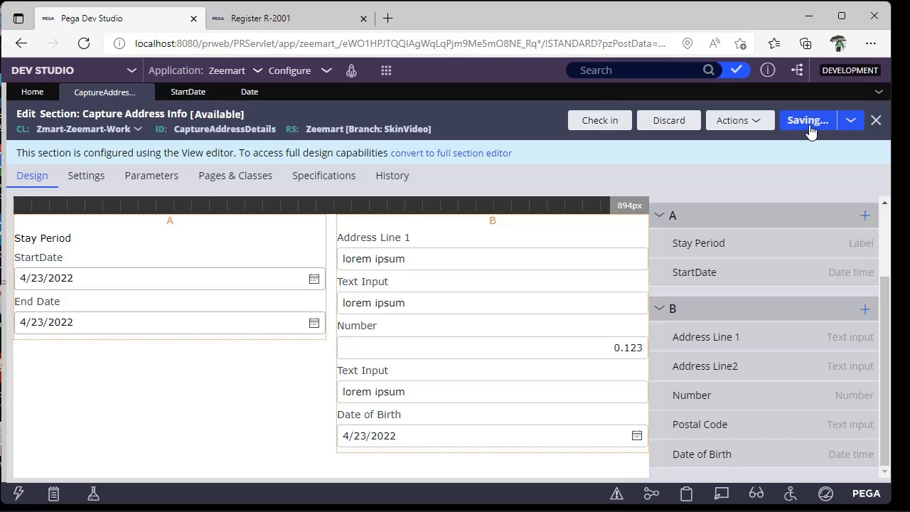
Step: Reload the Register case and check the Date of Birth calendar's year list from its earliest to latest year
{"action": "left_click", "coordinate": [256, 20]}
{"action": "left_click", "coordinate": [83, 44]}
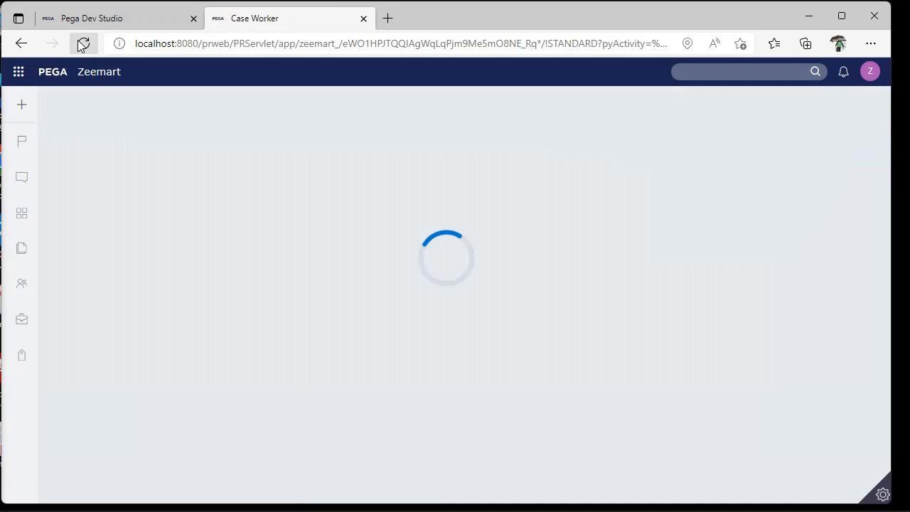
{"action": "left_click", "coordinate": [854, 347]}
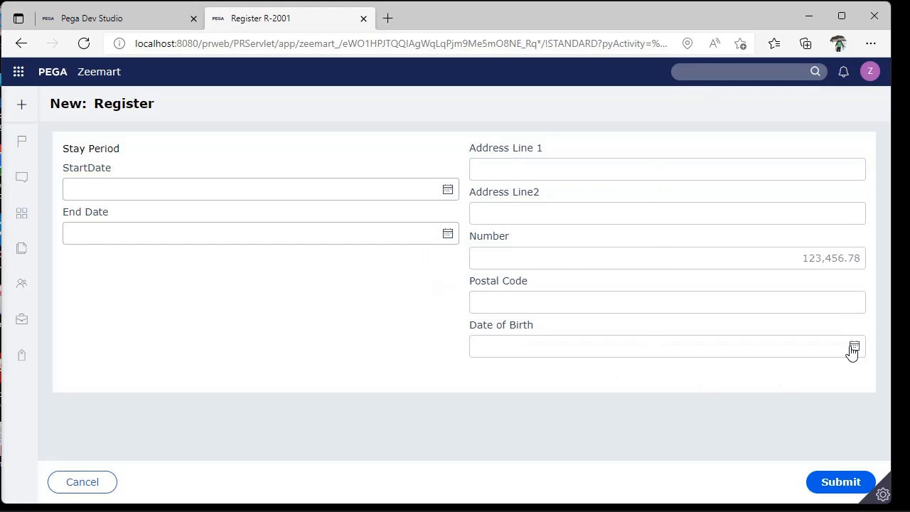
{"action": "left_click", "coordinate": [854, 348]}
{"action": "left_click", "coordinate": [582, 175]}
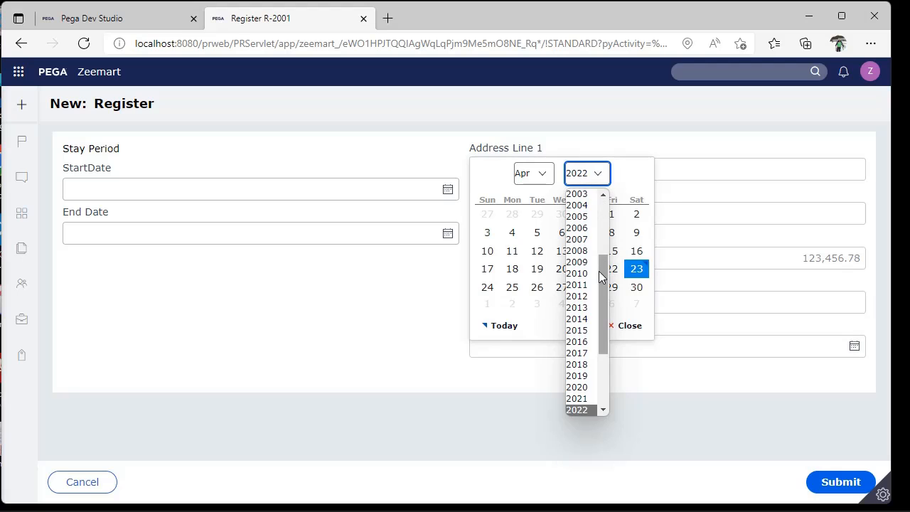
{"action": "left_click_drag", "start_coordinate": [601, 288], "coordinate": [603, 214]}
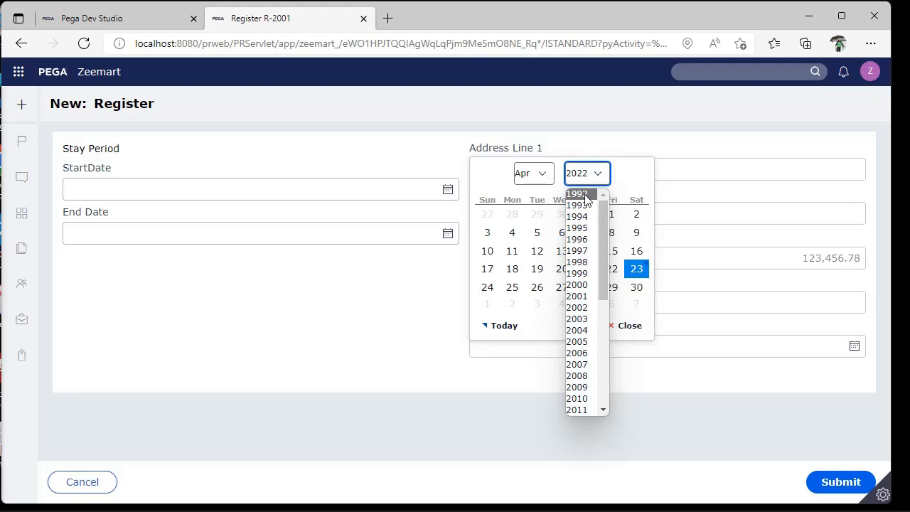
{"action": "left_click_drag", "start_coordinate": [598, 201], "coordinate": [601, 382]}
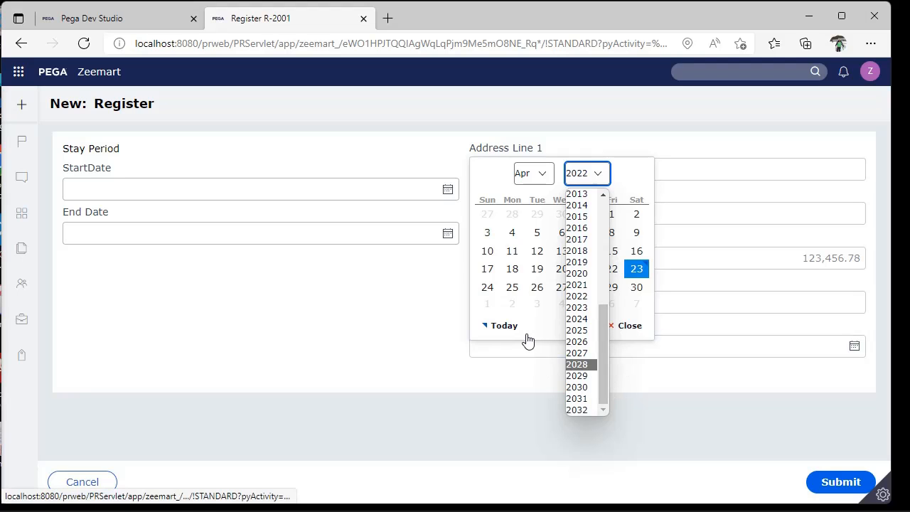
{"action": "left_click", "coordinate": [429, 372]}
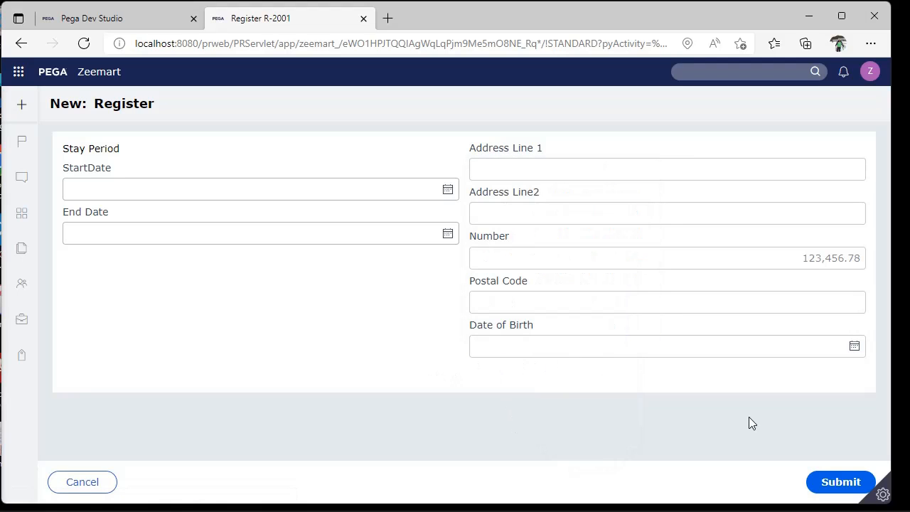
{"action": "left_click", "coordinate": [854, 346]}
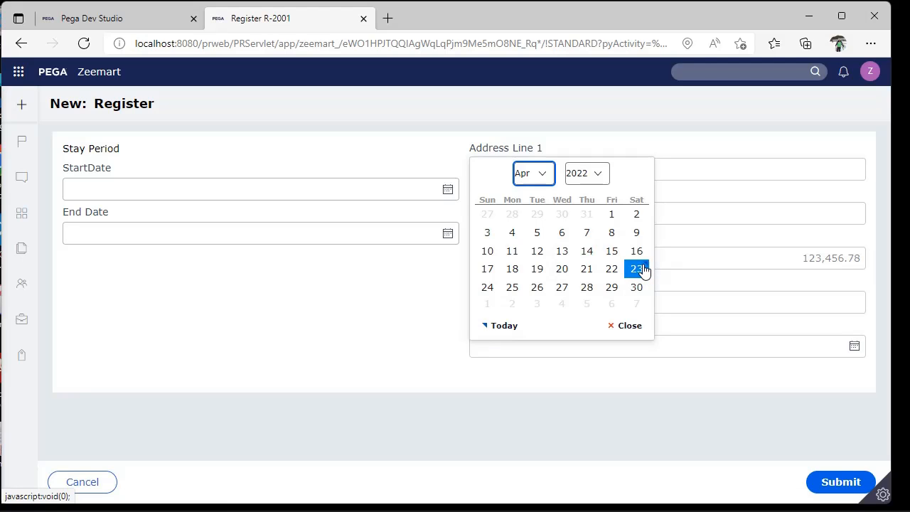
Step: Enable week numbers on the calendar and disable weekends in the Date of Birth field's presentation settings, and submit the cell properties
{"action": "left_click", "coordinate": [87, 19]}
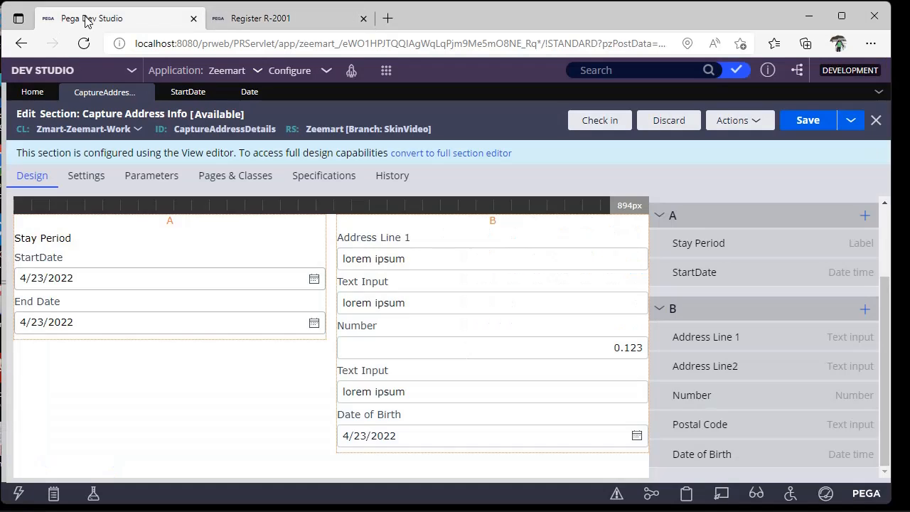
{"action": "double_click", "coordinate": [463, 421]}
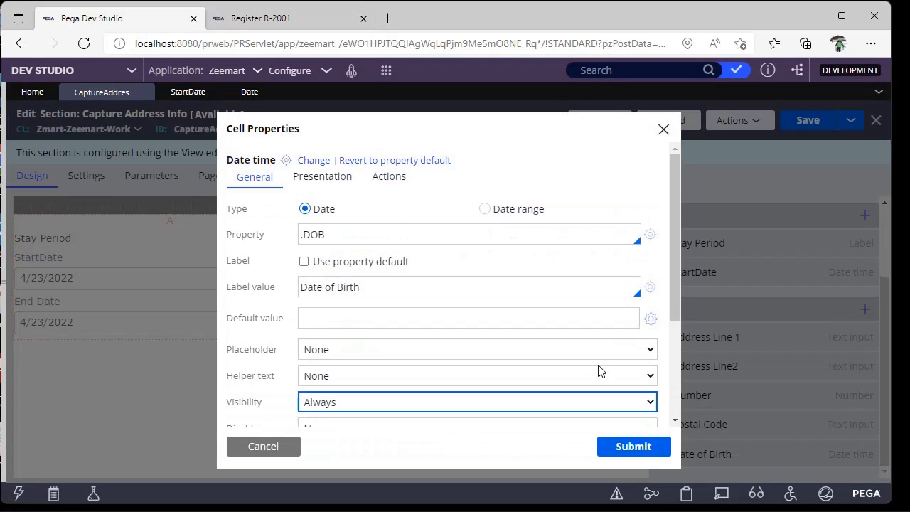
{"action": "left_click", "coordinate": [314, 180]}
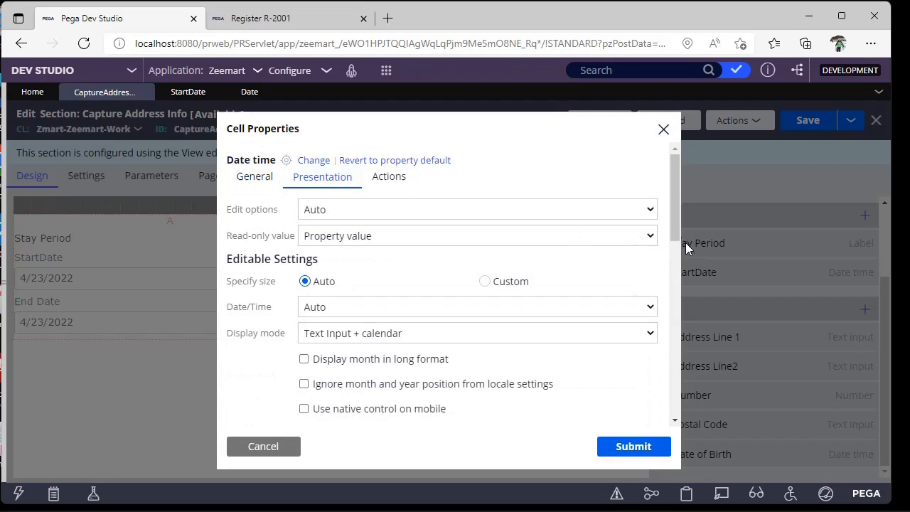
{"action": "left_click_drag", "start_coordinate": [677, 239], "coordinate": [677, 349]}
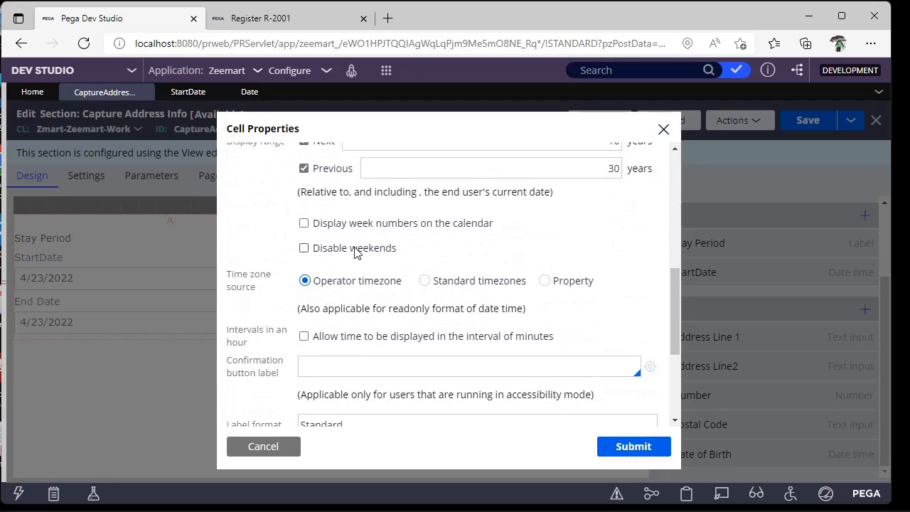
{"action": "left_click", "coordinate": [307, 227]}
{"action": "left_click", "coordinate": [303, 249]}
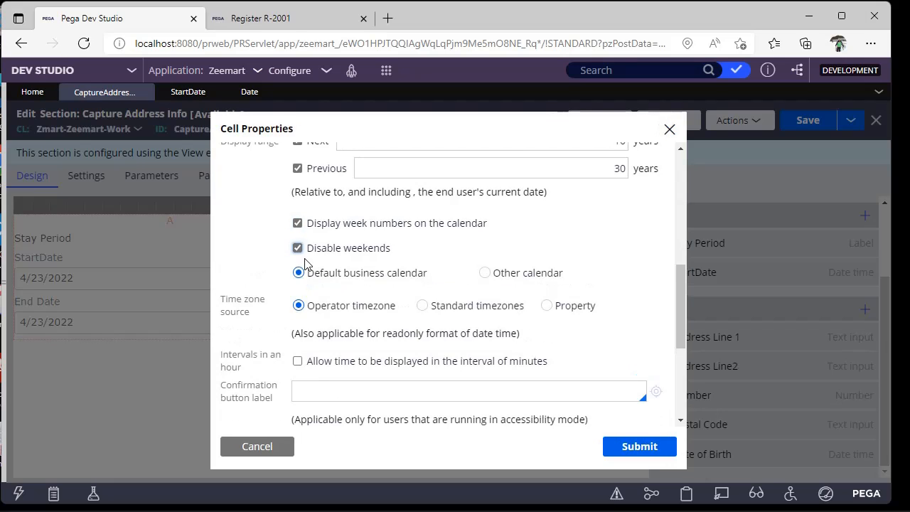
{"action": "left_click", "coordinate": [640, 445]}
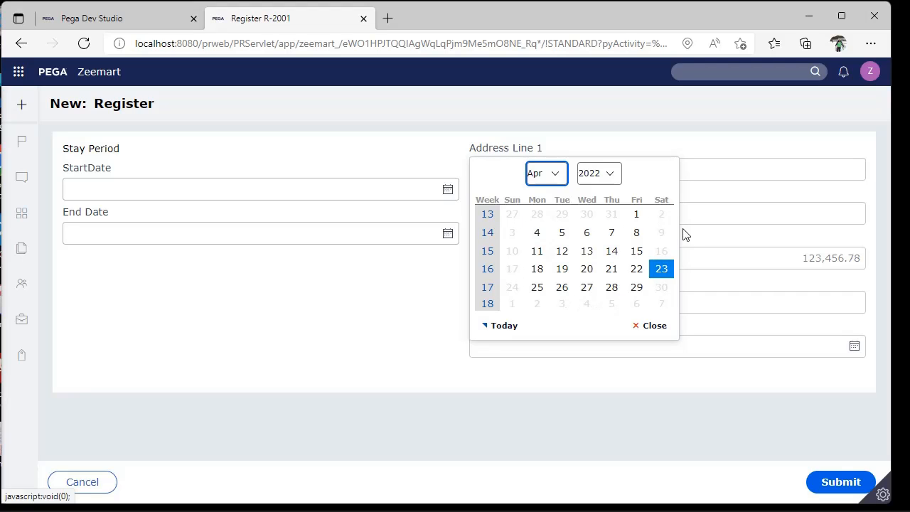
Step: Choose an available weekday in the Register case's Date of Birth calendar and reopen the calendar to inspect it
{"action": "left_click", "coordinate": [635, 274]}
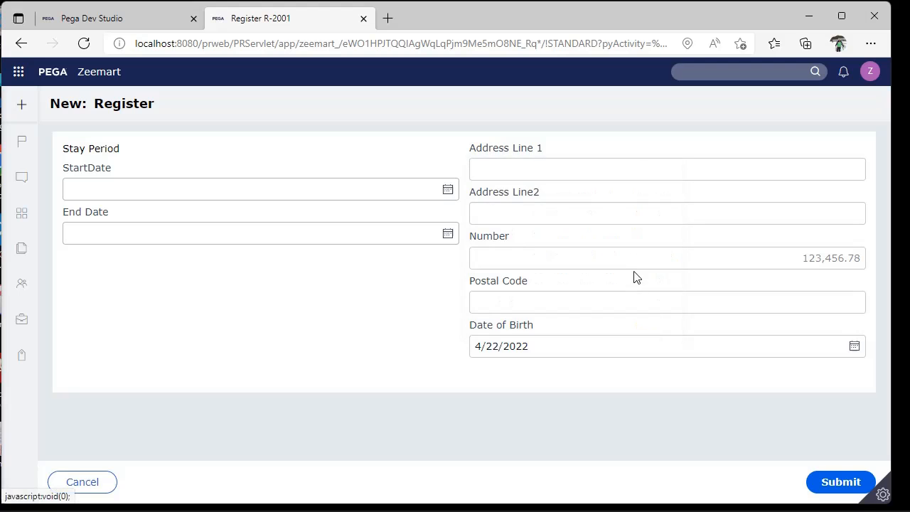
{"action": "left_click", "coordinate": [855, 346]}
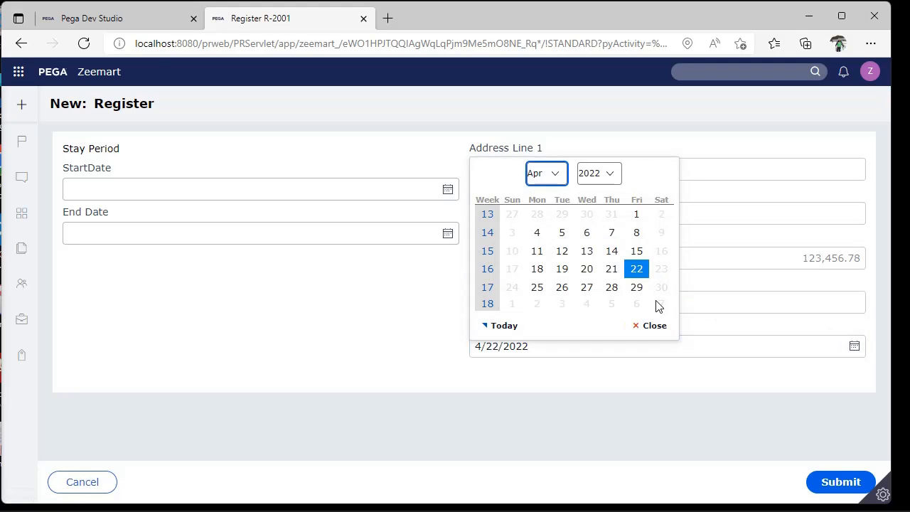
Step: Choose the last available Friday of April as the Register case's Date of Birth
{"action": "left_click", "coordinate": [636, 287]}
Step: In Dev Studio, switch the Date of Birth field's disabled-weekends setting to Other calendar and choose the USDefault business calendar
{"action": "left_click", "coordinate": [148, 21]}
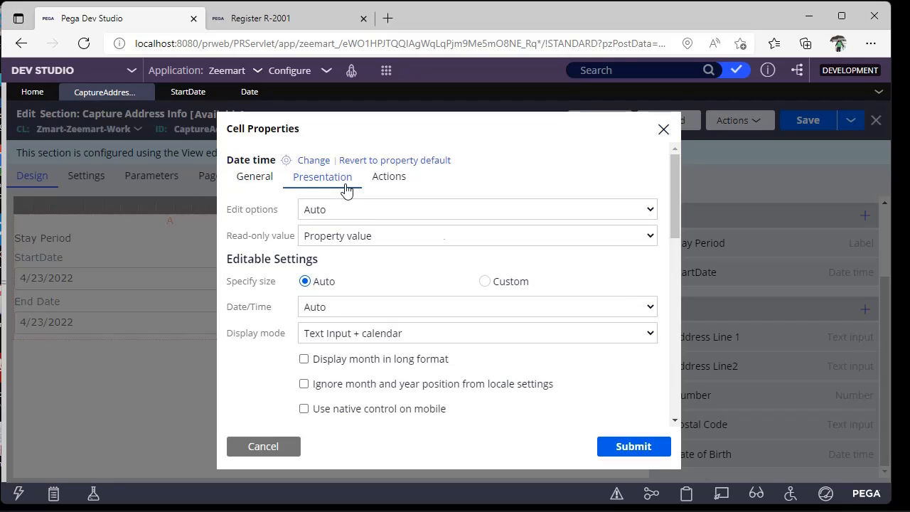
{"action": "left_click_drag", "start_coordinate": [677, 213], "coordinate": [657, 352]}
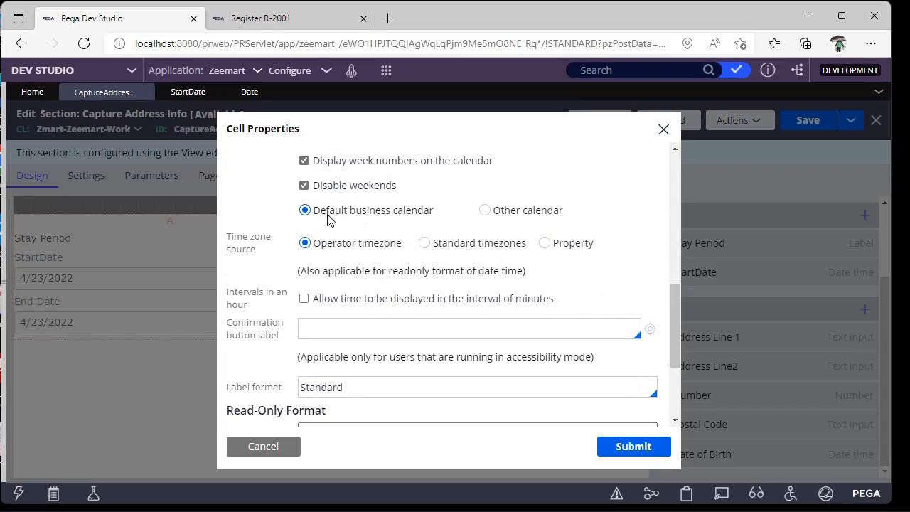
{"action": "left_click", "coordinate": [484, 211]}
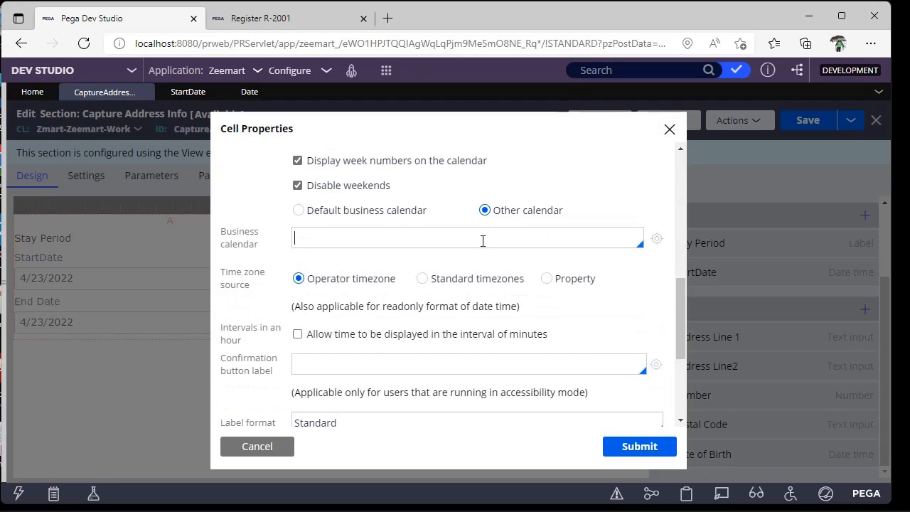
{"action": "left_click", "coordinate": [483, 241]}
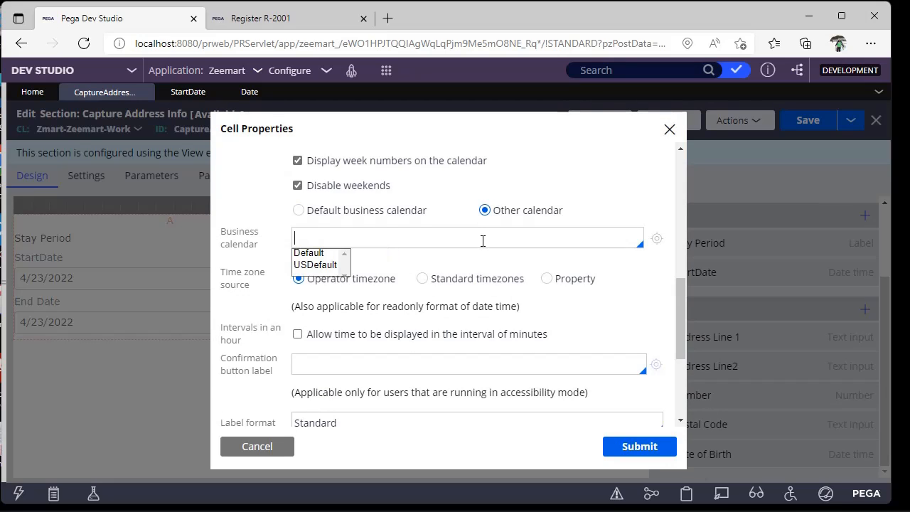
{"action": "left_click", "coordinate": [316, 268]}
{"action": "left_click", "coordinate": [351, 245]}
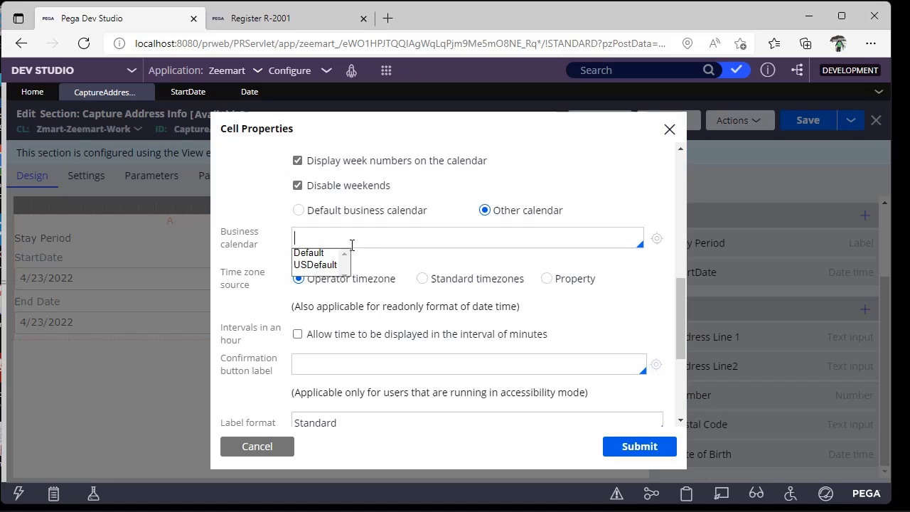
{"action": "left_click", "coordinate": [318, 266]}
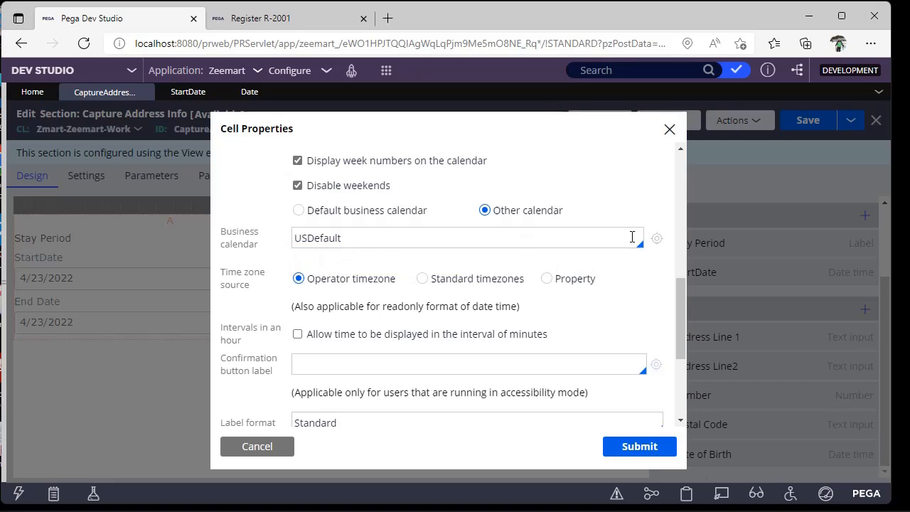
Step: Open the USDefault calendar, clear Friday as a business day, and review its time zone options and closed days
{"action": "left_click", "coordinate": [658, 241]}
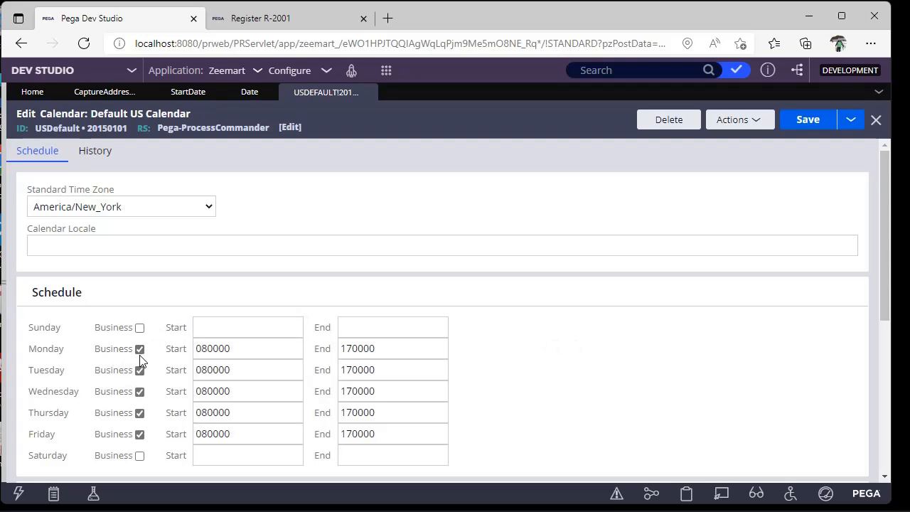
{"action": "left_click", "coordinate": [139, 434]}
{"action": "left_click", "coordinate": [117, 211]}
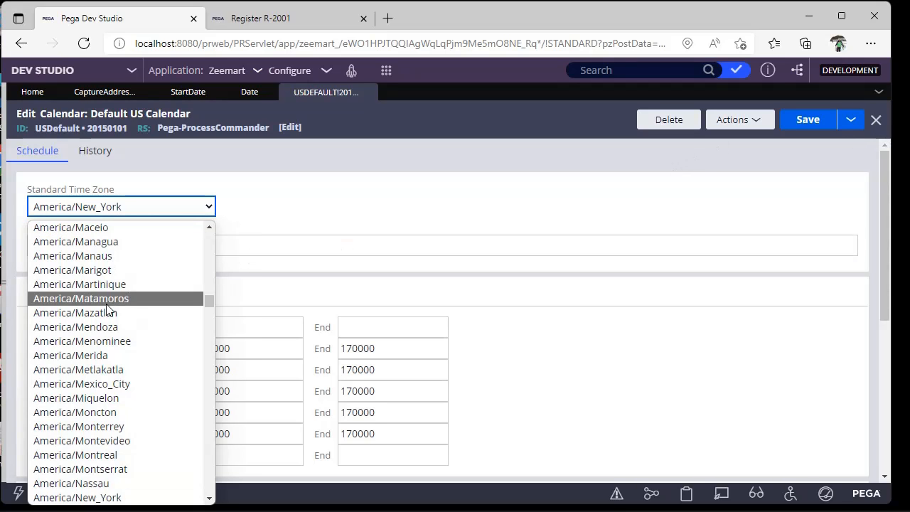
{"action": "left_click", "coordinate": [337, 241]}
{"action": "left_click", "coordinate": [877, 458]}
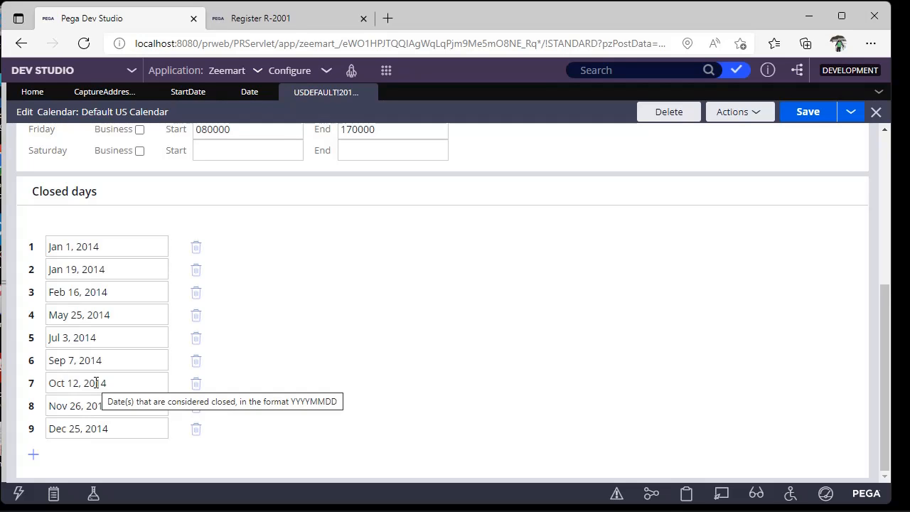
{"action": "left_click", "coordinate": [96, 361]}
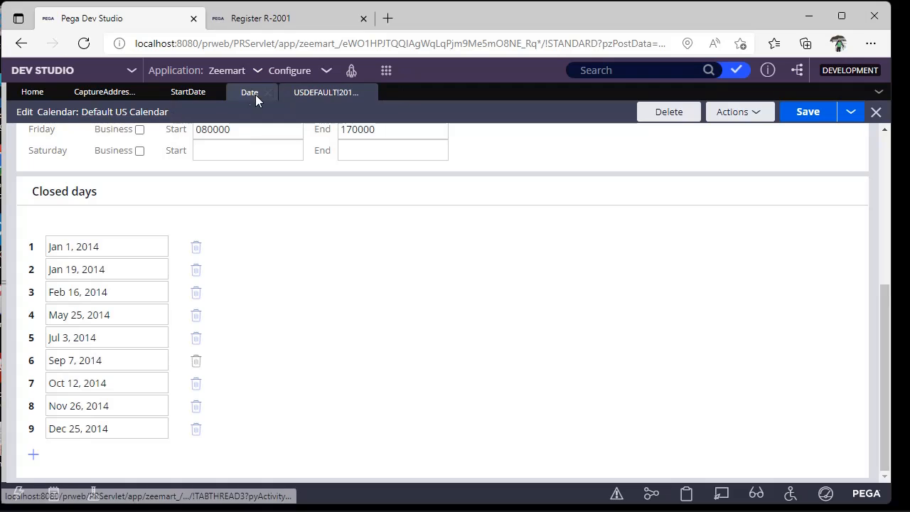
Step: Return to the Capture Address Info section, set Date of Birth to the default business calendar and submit the cell properties
{"action": "left_click", "coordinate": [182, 100]}
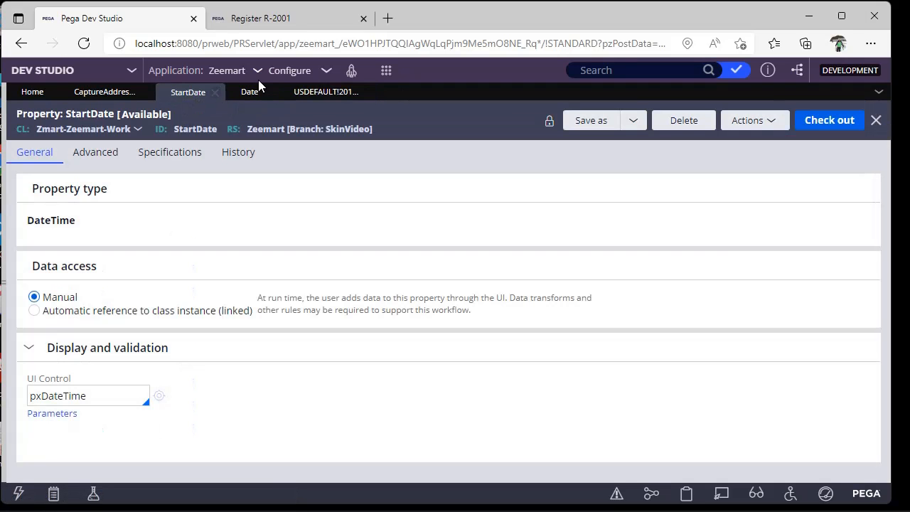
{"action": "left_click", "coordinate": [107, 94]}
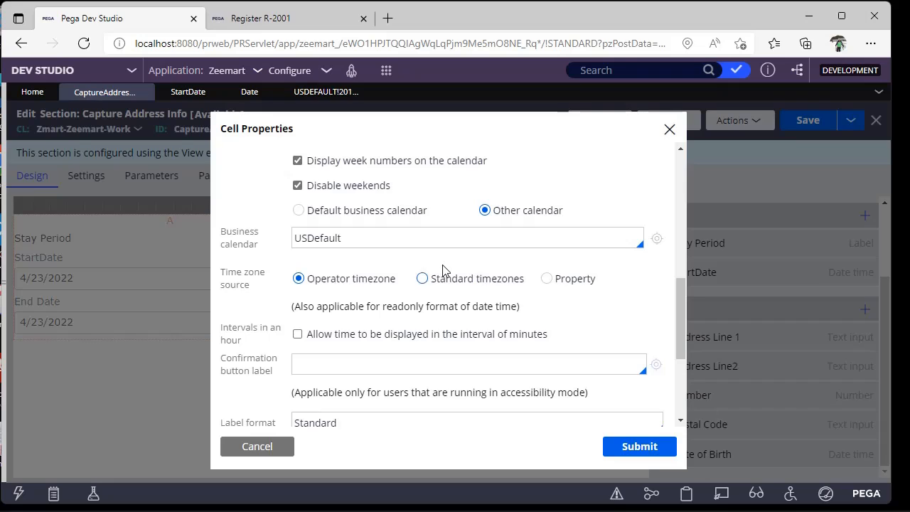
{"action": "double_click", "coordinate": [462, 244]}
{"action": "left_click", "coordinate": [336, 214]}
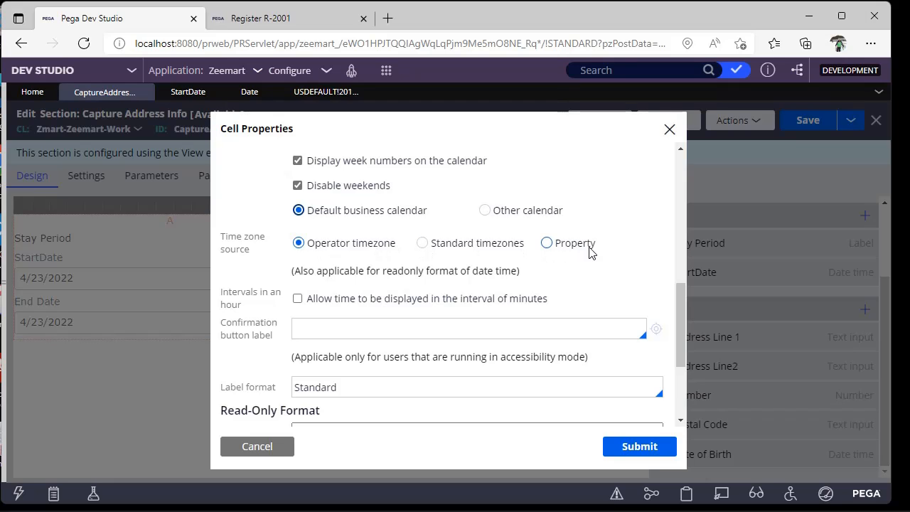
{"action": "left_click_drag", "start_coordinate": [681, 325], "coordinate": [667, 272]}
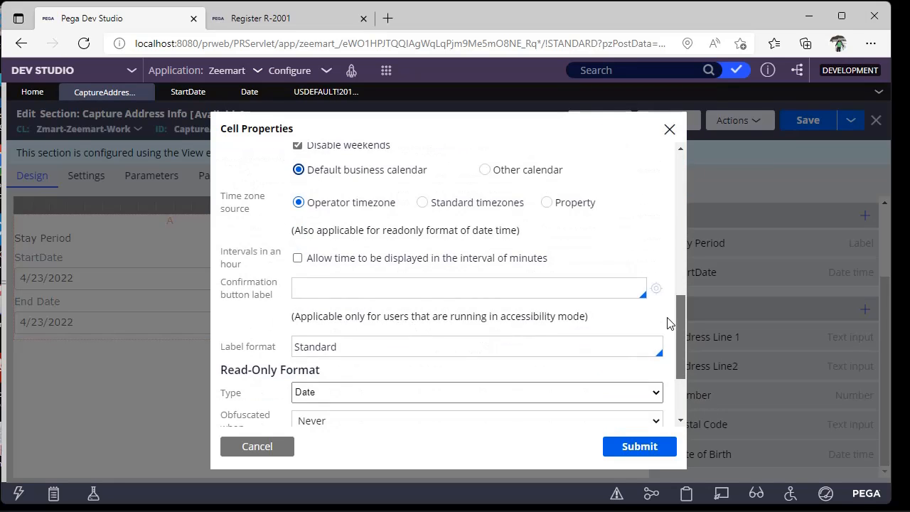
{"action": "scroll", "coordinate": [672, 298], "scroll_direction": "up", "scroll_amount": 3}
{"action": "left_click", "coordinate": [635, 449]}
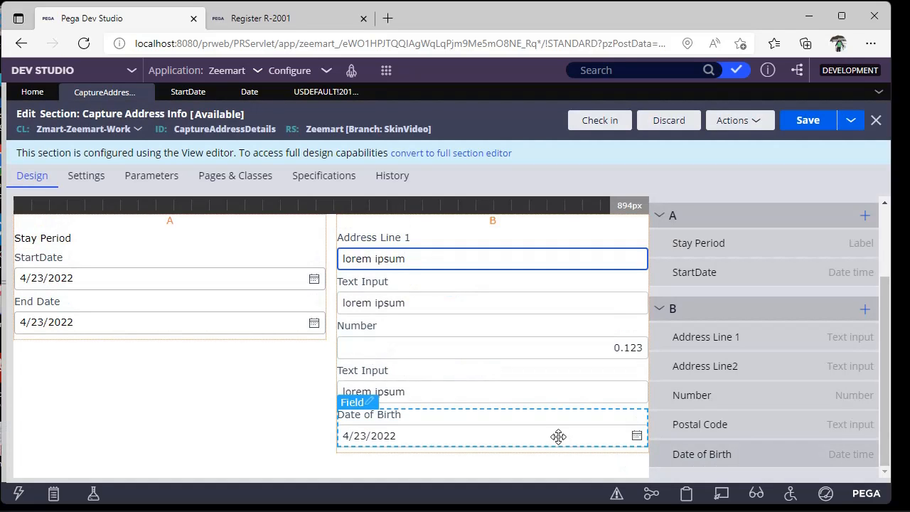
Step: In the Register case, apply a stay period from 4/1/2022 to 4/30/2022 using the StartDate calendar
{"action": "left_click", "coordinate": [257, 21]}
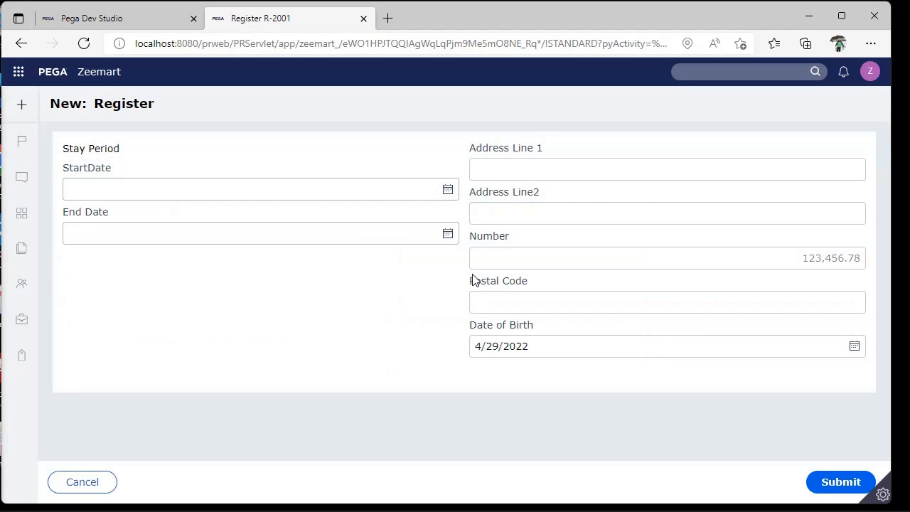
{"action": "left_click", "coordinate": [447, 190]}
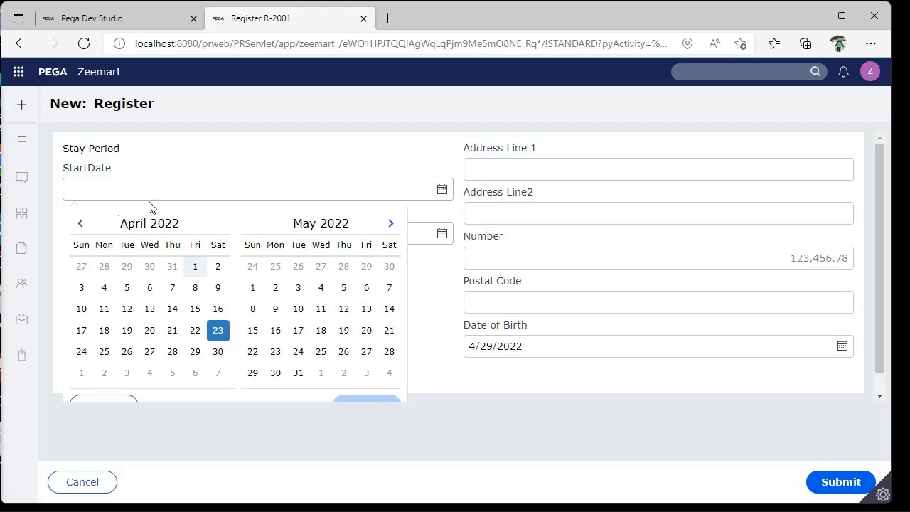
{"action": "left_click", "coordinate": [197, 158]}
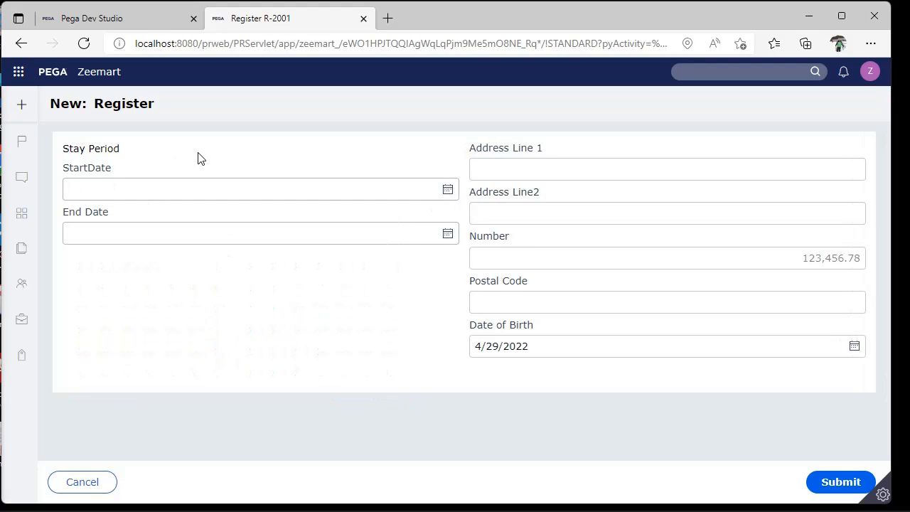
{"action": "left_click", "coordinate": [445, 190]}
{"action": "left_click", "coordinate": [196, 267]}
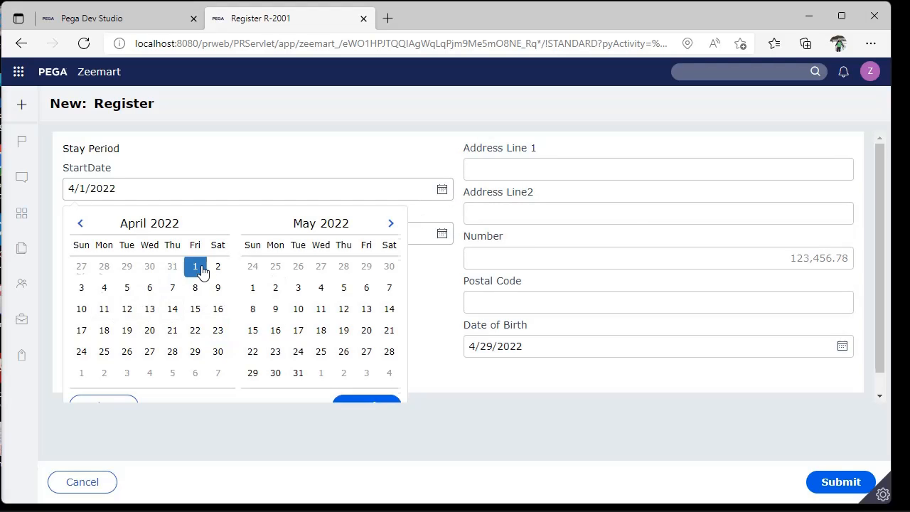
{"action": "left_click", "coordinate": [217, 395]}
{"action": "scroll", "coordinate": [248, 353], "scroll_direction": "down", "scroll_amount": 1}
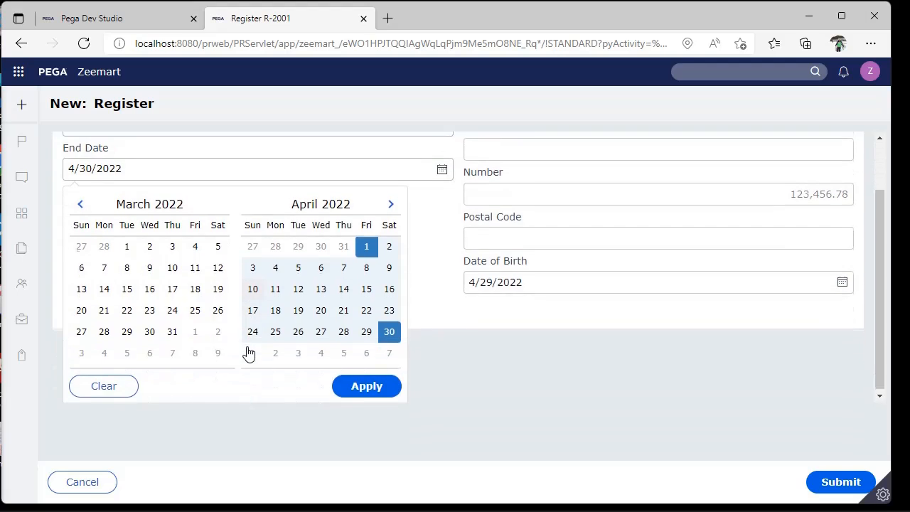
{"action": "left_click", "coordinate": [359, 391]}
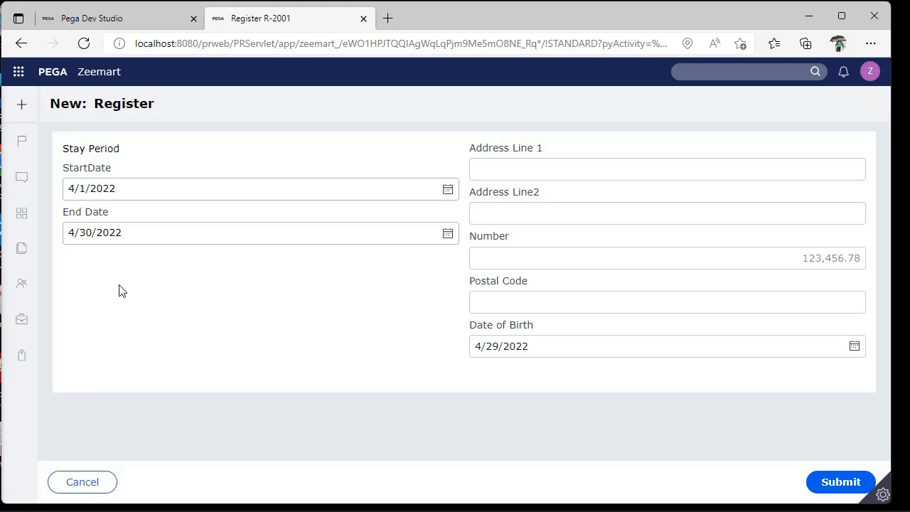
{"action": "left_click", "coordinate": [477, 348]}
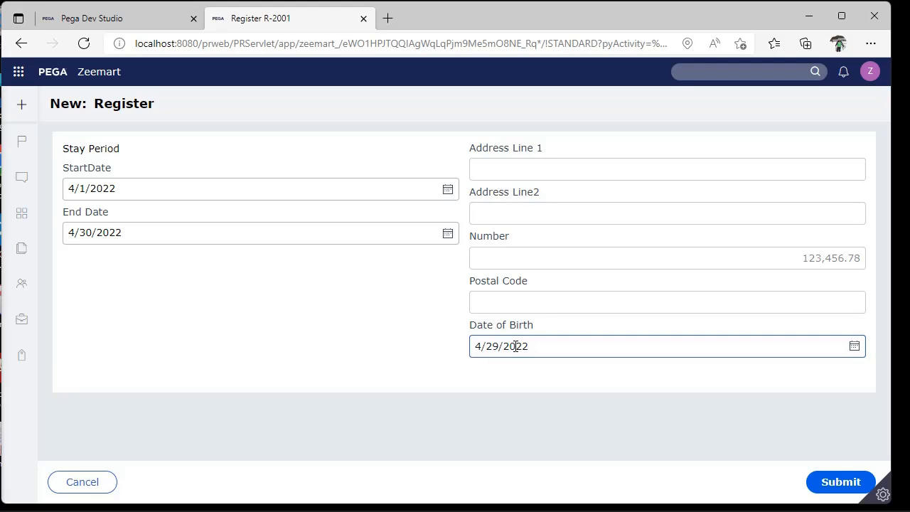
Step: In Dev Studio, set the StartDate field's read-only type to Date/Time with the format 01/01/01 01:00 AM
{"action": "left_click", "coordinate": [139, 19]}
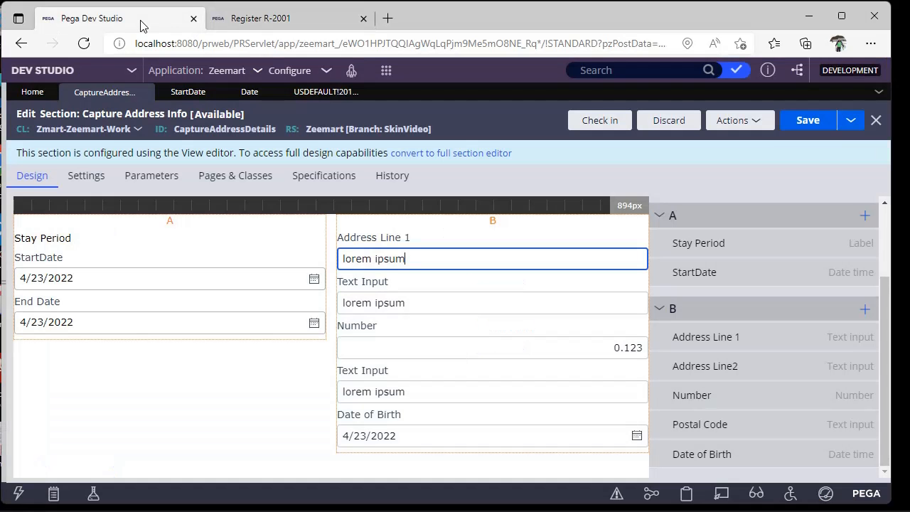
{"action": "double_click", "coordinate": [288, 268]}
{"action": "left_click", "coordinate": [322, 186]}
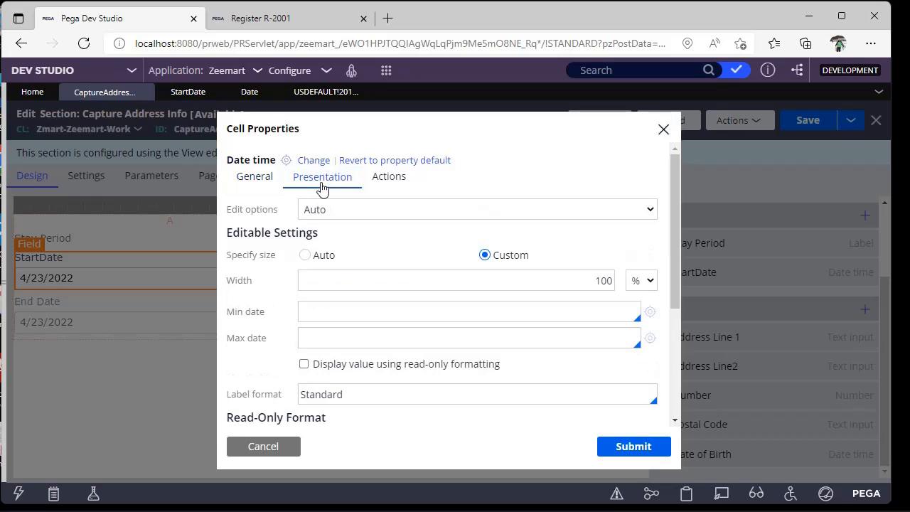
{"action": "left_click_drag", "start_coordinate": [674, 246], "coordinate": [675, 378]}
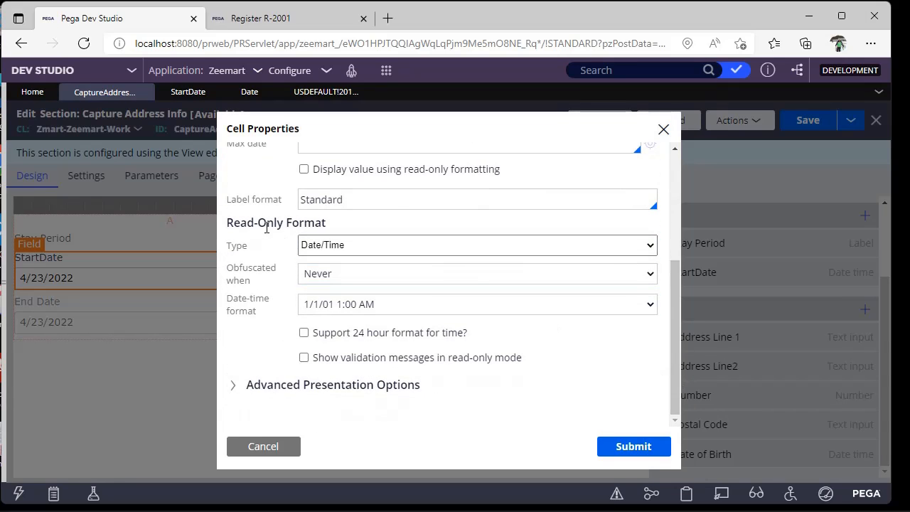
{"action": "left_click", "coordinate": [327, 244]}
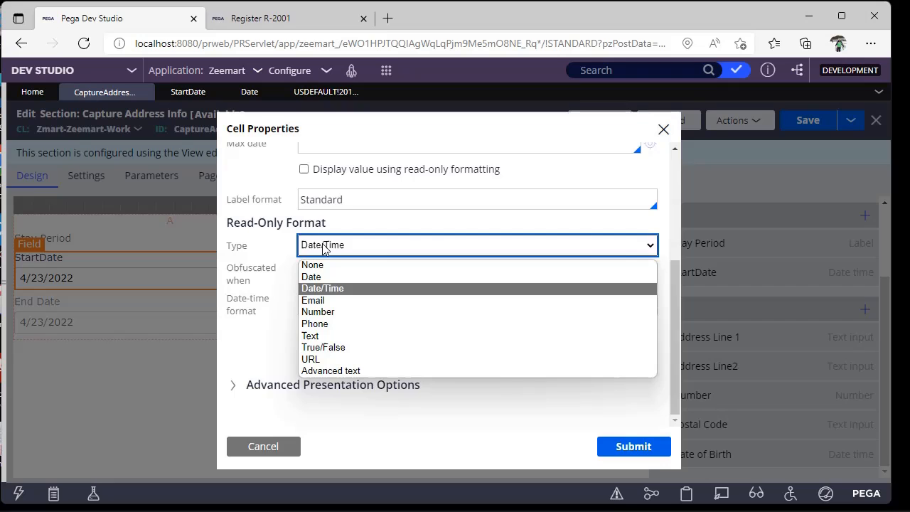
{"action": "left_click", "coordinate": [342, 288]}
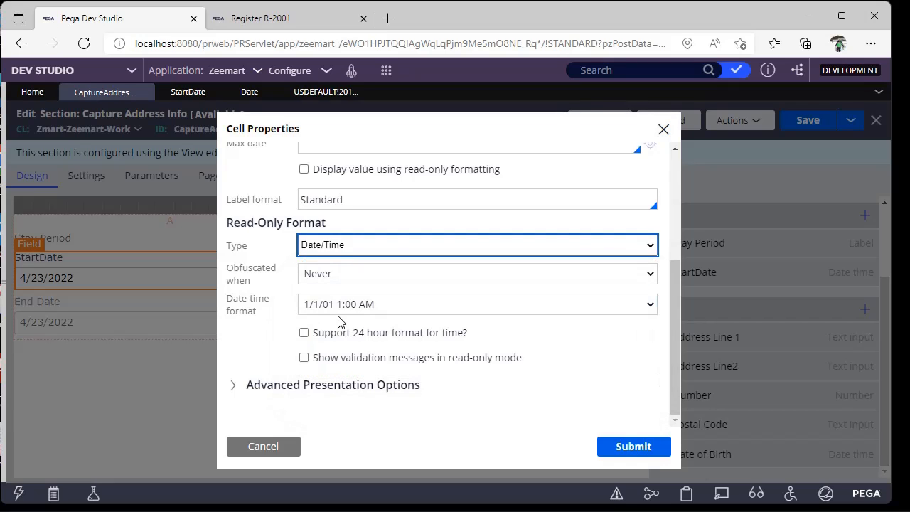
{"action": "left_click", "coordinate": [386, 311]}
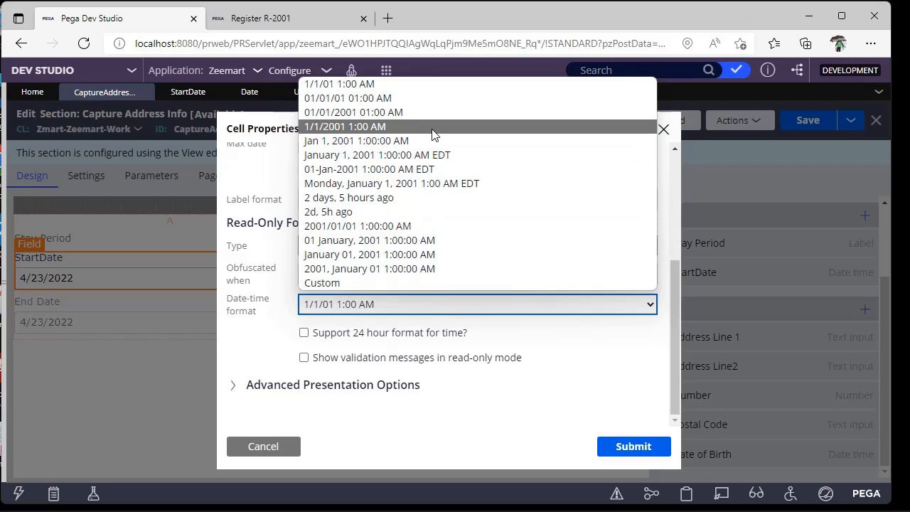
{"action": "left_click", "coordinate": [391, 282]}
Step: Enable 24 hour time support in the StartDate field's read-only format
{"action": "left_click", "coordinate": [360, 334]}
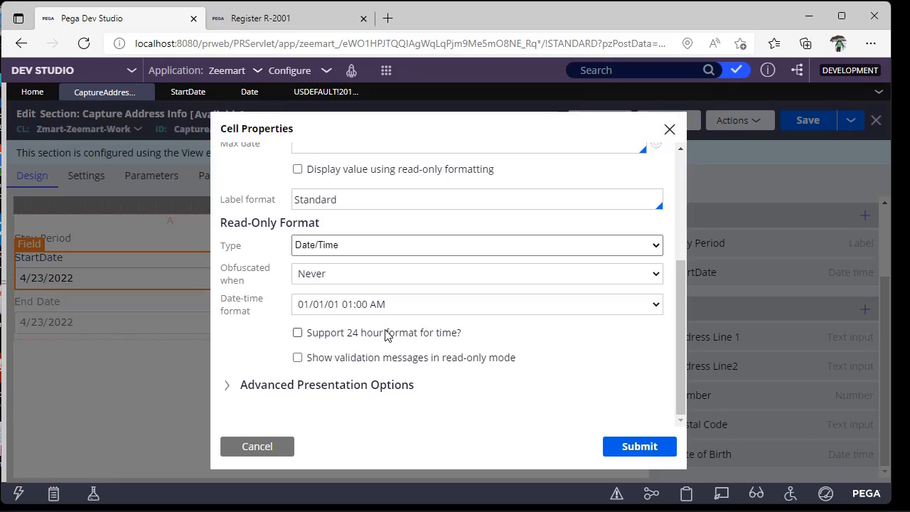
{"action": "left_click", "coordinate": [384, 334]}
{"action": "left_click_drag", "start_coordinate": [680, 394], "coordinate": [601, 404]}
{"action": "scroll", "coordinate": [599, 404], "scroll_direction": "up", "scroll_amount": 3}
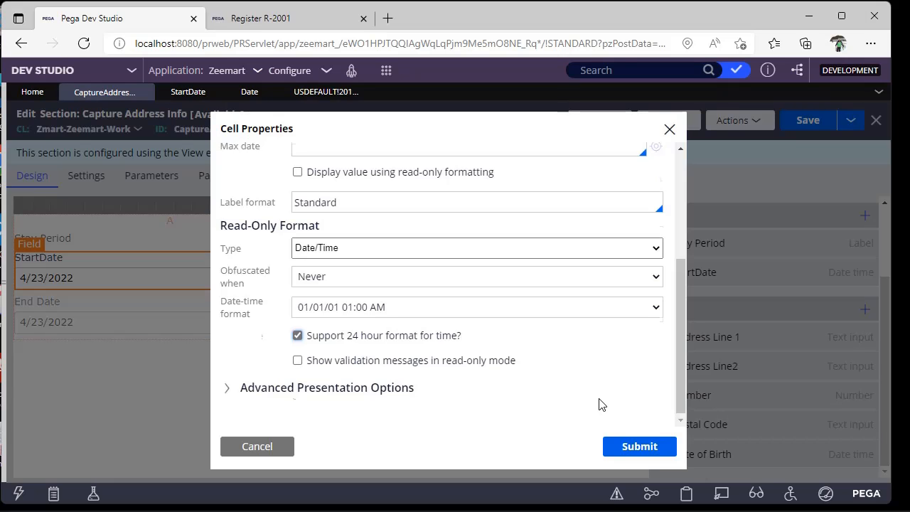
Step: Open the signed-in operator's record and examine the business calendar assigned in its work availability settings
{"action": "left_click_drag", "start_coordinate": [21, 335], "coordinate": [140, 346]}
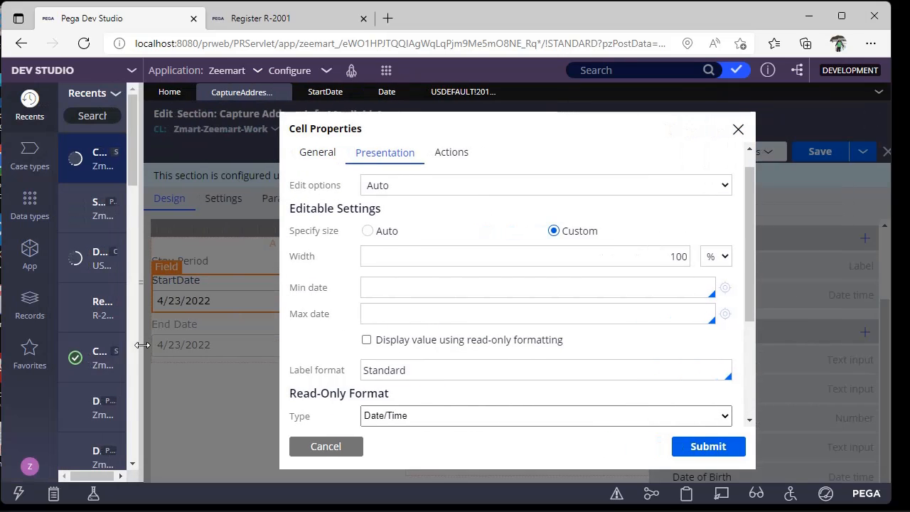
{"action": "left_click", "coordinate": [30, 466]}
{"action": "left_click", "coordinate": [49, 397]}
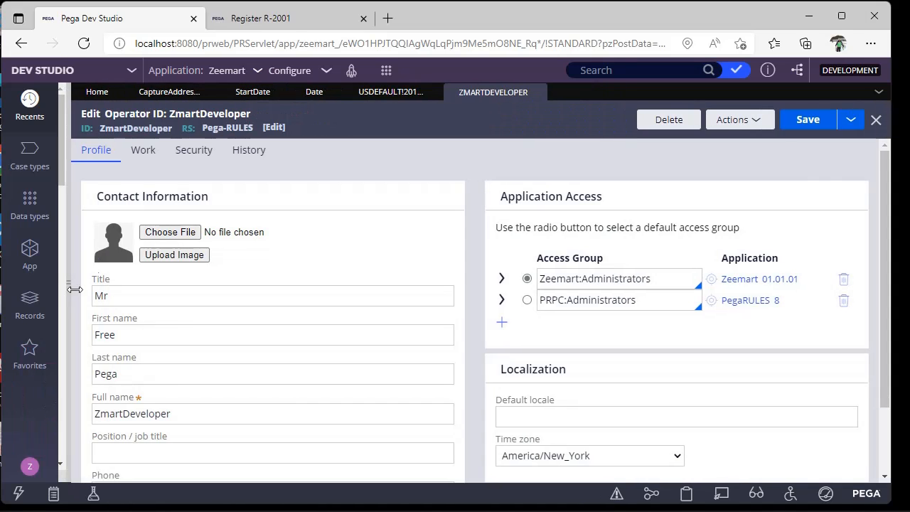
{"action": "left_click", "coordinate": [145, 152]}
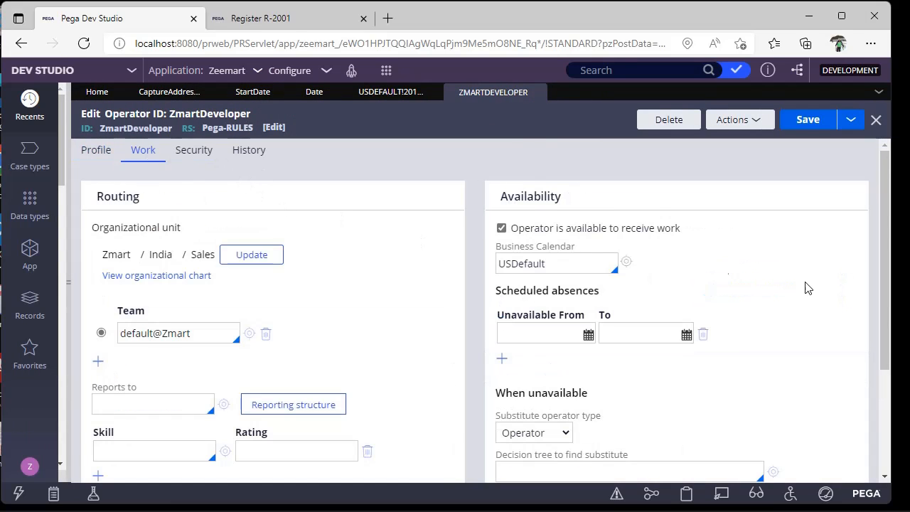
{"action": "left_click", "coordinate": [572, 261]}
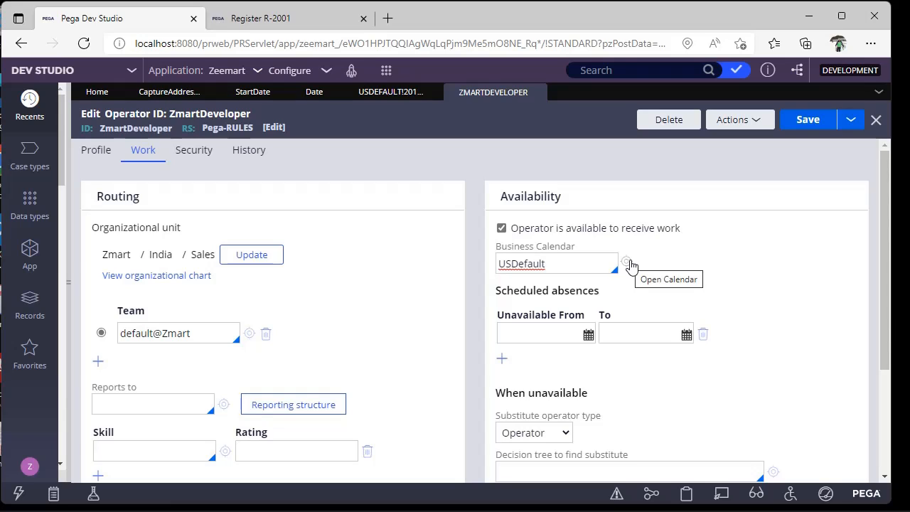
{"action": "double_click", "coordinate": [549, 263]}
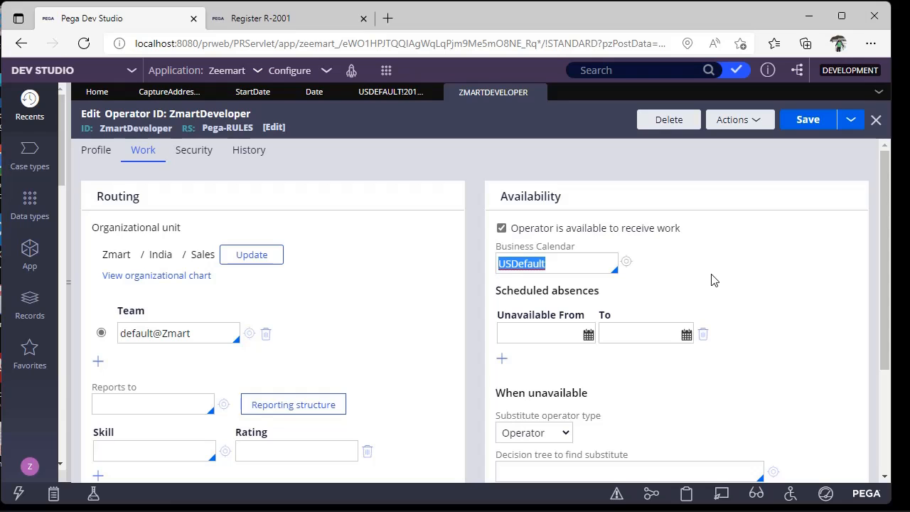
Step: Look over the operator's availability settings, and reload the Register form to examine its Address Line 1 field
{"action": "scroll", "coordinate": [714, 280], "scroll_direction": "down", "scroll_amount": 2}
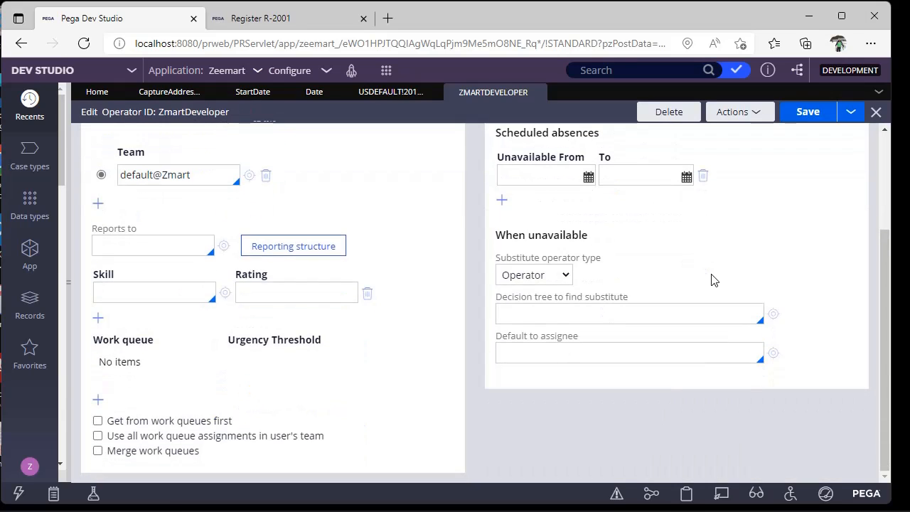
{"action": "scroll", "coordinate": [714, 280], "scroll_direction": "up", "scroll_amount": 2}
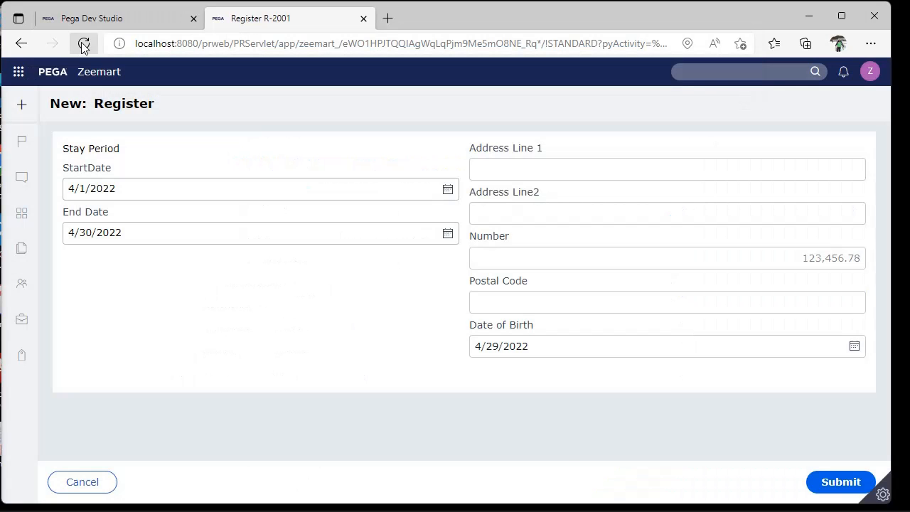
{"action": "left_click", "coordinate": [83, 44]}
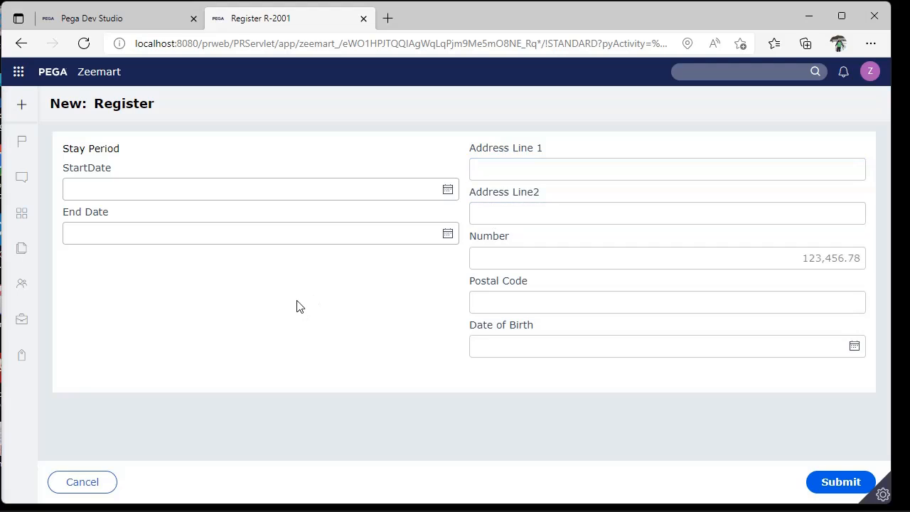
{"action": "left_click", "coordinate": [500, 210]}
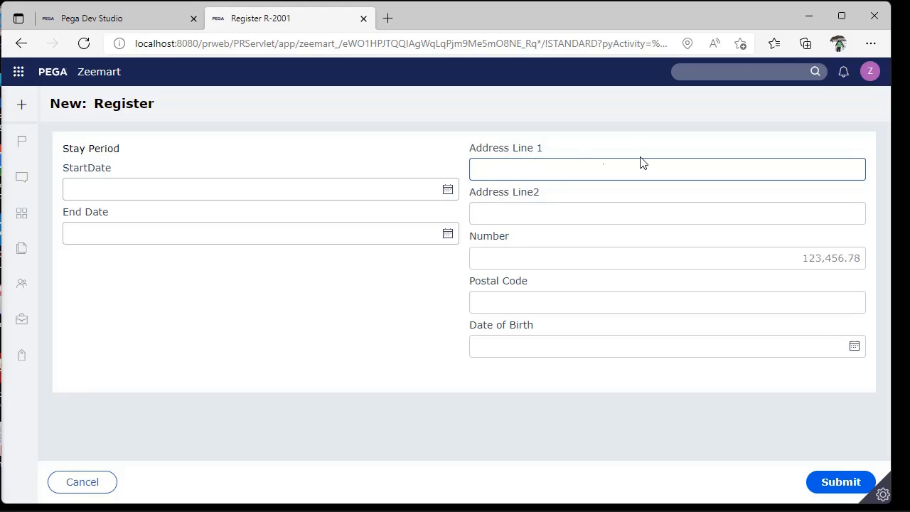
{"action": "left_click", "coordinate": [549, 174]}
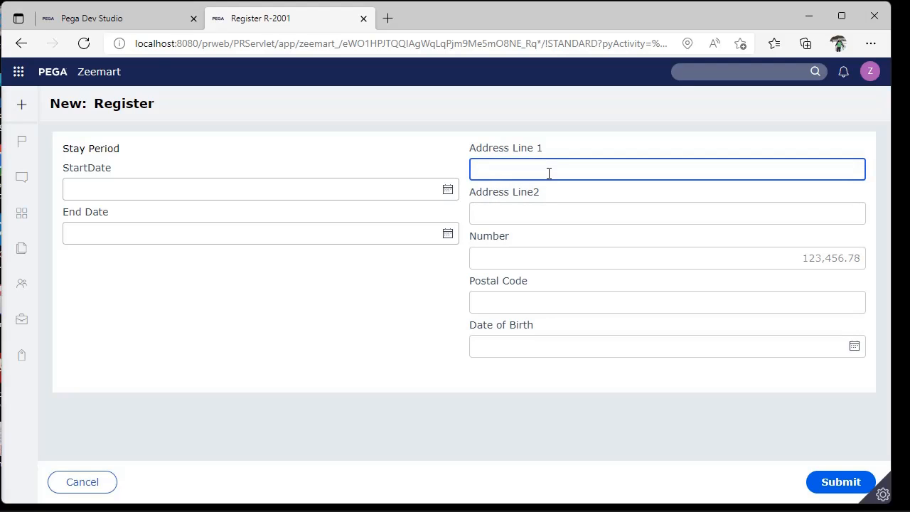
Step: In Dev Studio, give the Address Line 1 field an Other placeholder reading "Click here to submit" and save the section
{"action": "left_click", "coordinate": [114, 19]}
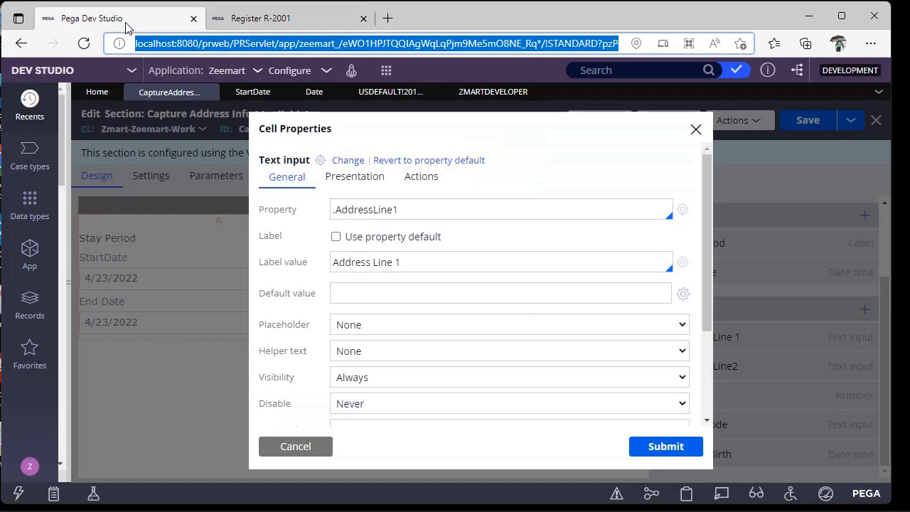
{"action": "left_click", "coordinate": [378, 327]}
{"action": "left_click", "coordinate": [367, 354]}
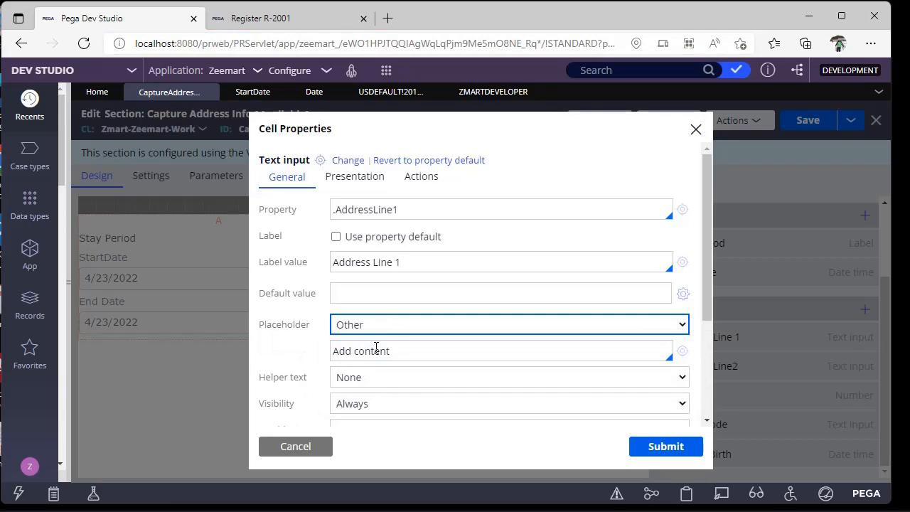
{"action": "left_click", "coordinate": [483, 354]}
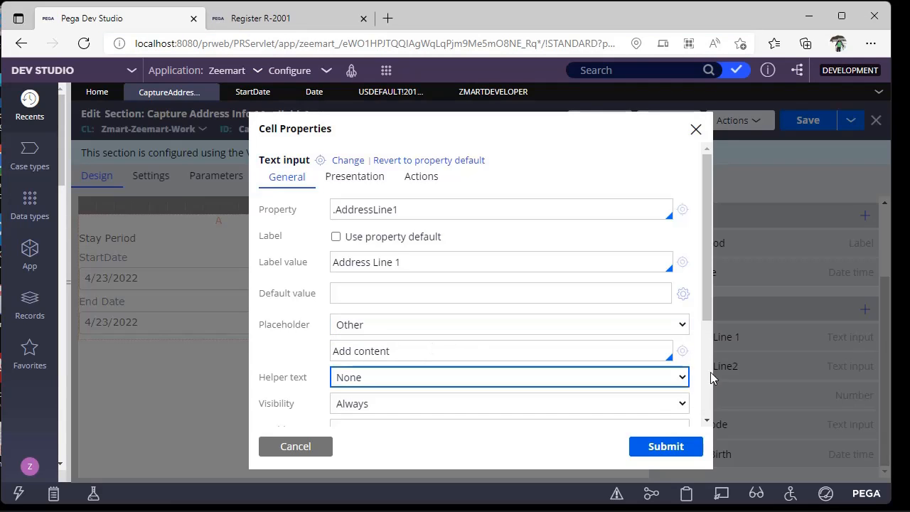
{"action": "triple_click", "coordinate": [648, 357]}
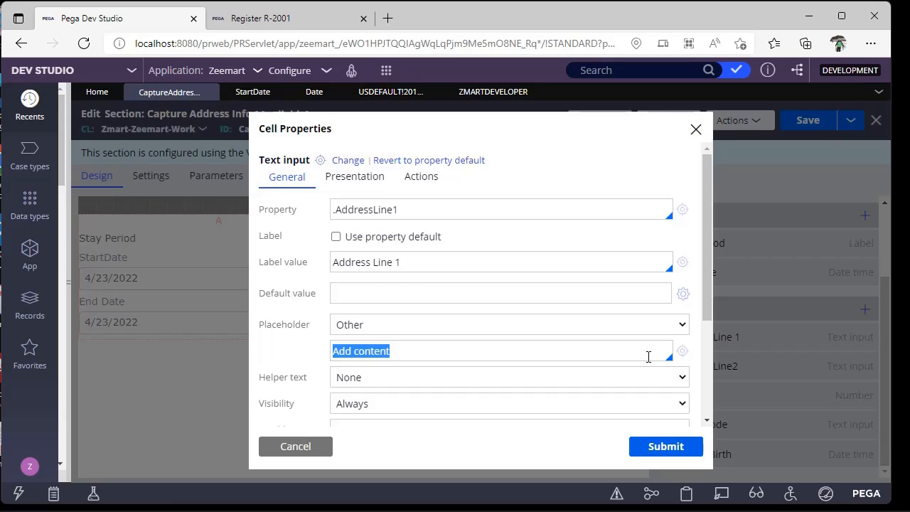
{"action": "key", "text": "BackSpace"}
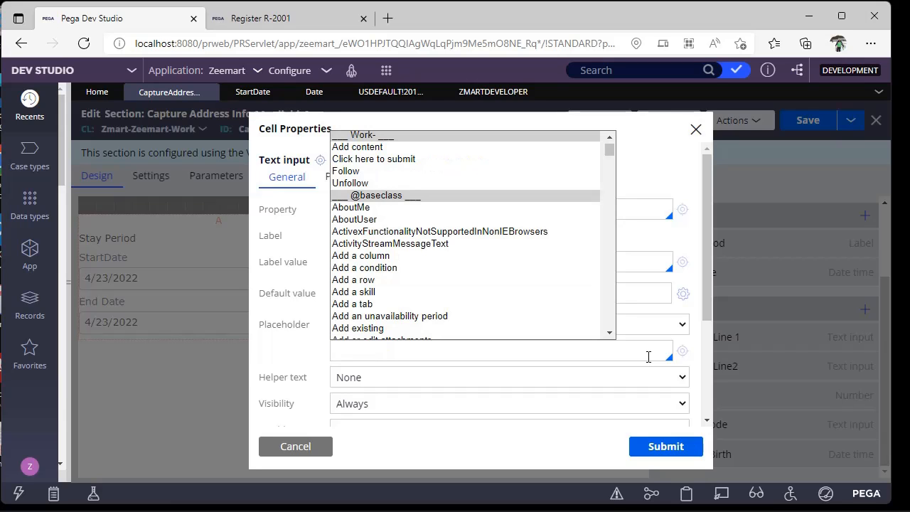
{"action": "left_click", "coordinate": [413, 160]}
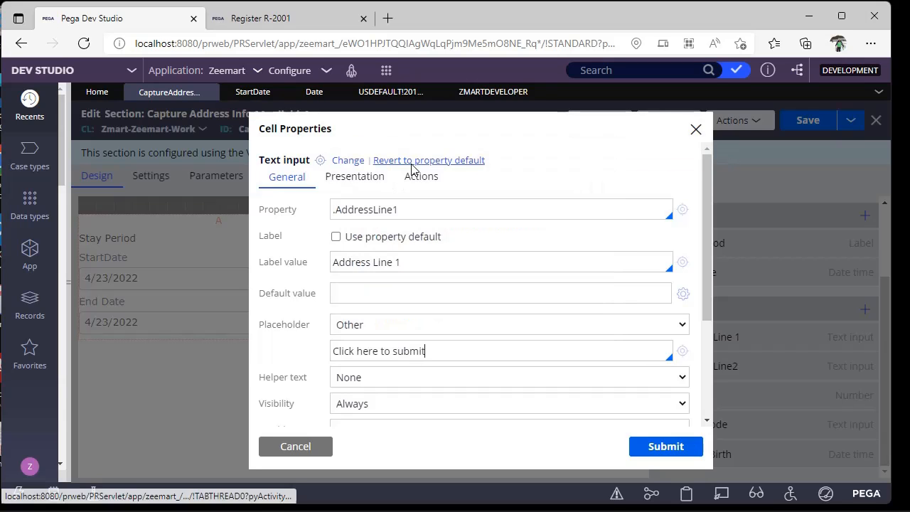
{"action": "left_click", "coordinate": [665, 453]}
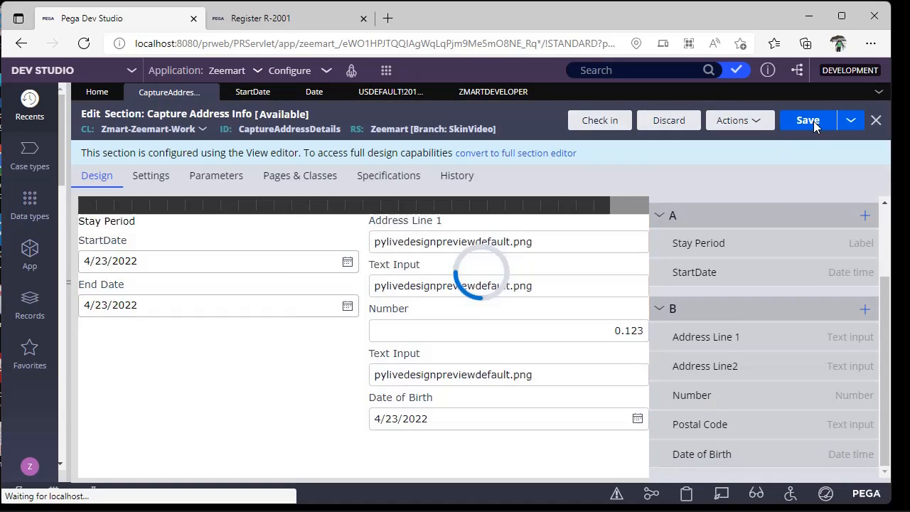
{"action": "left_click", "coordinate": [808, 120]}
Step: Reload the Register form and test the Address Line 1 placeholder by entering and clearing the sample text "hgfhgfh"
{"action": "left_click", "coordinate": [281, 18]}
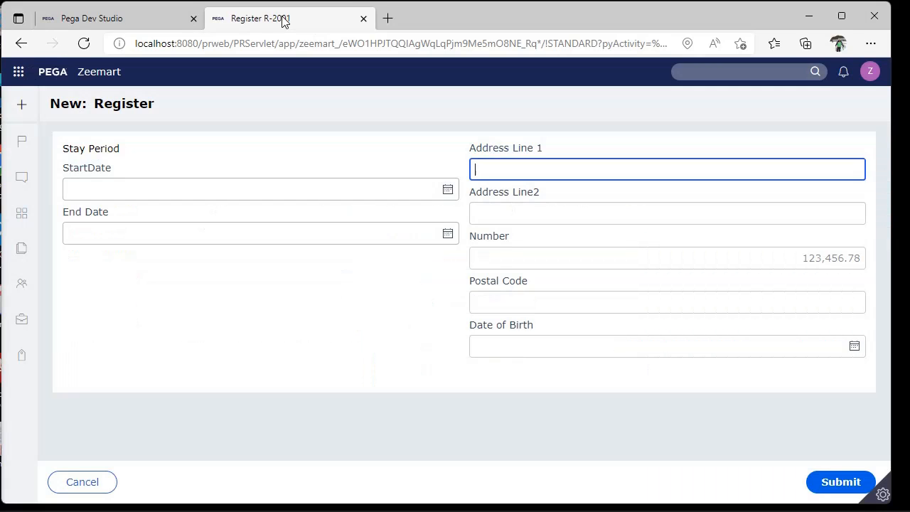
{"action": "left_click", "coordinate": [83, 43]}
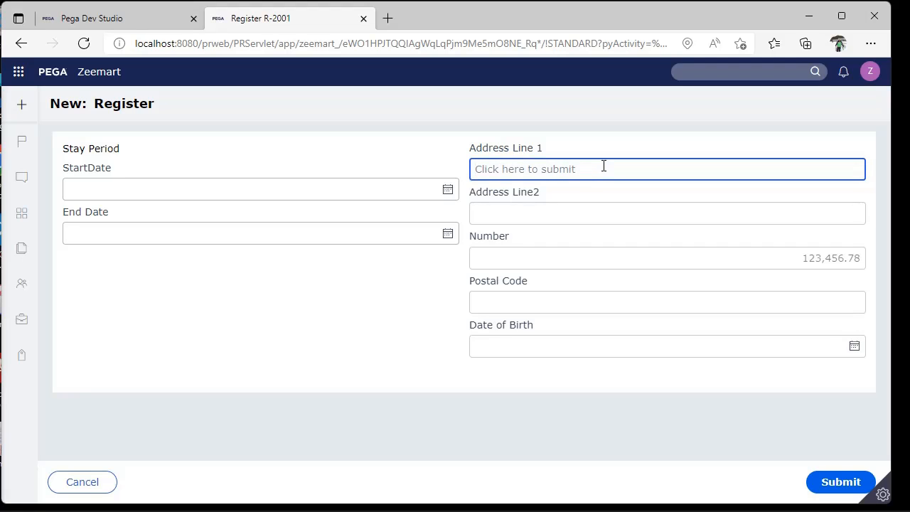
{"action": "type", "text": "hgfhgf"}
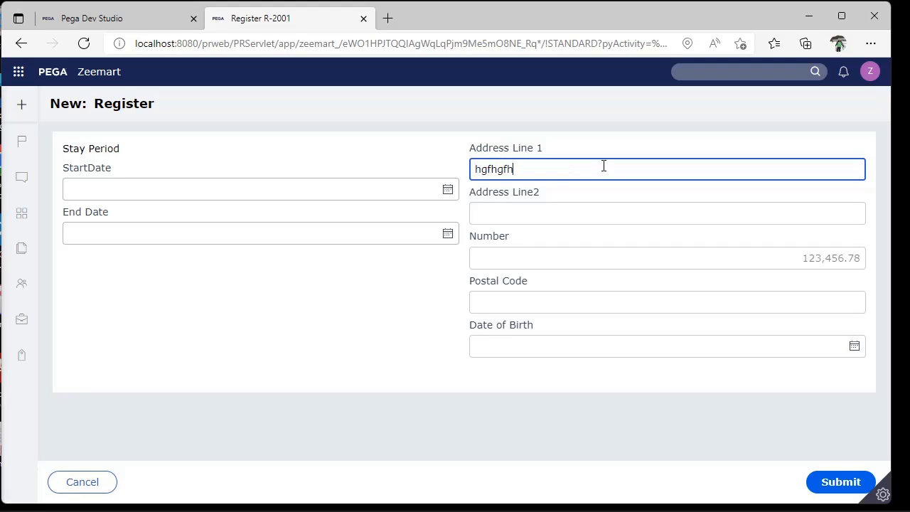
{"action": "type", "text": "h"}
{"action": "key", "text": "BackSpace"}
{"action": "key", "text": "BackSpace"}
{"action": "key", "text": "BackSpace"}
{"action": "key", "text": "BackSpace"}
{"action": "key", "text": "BackSpace"}
{"action": "key", "text": "BackSpace"}
{"action": "key", "text": "BackSpace"}
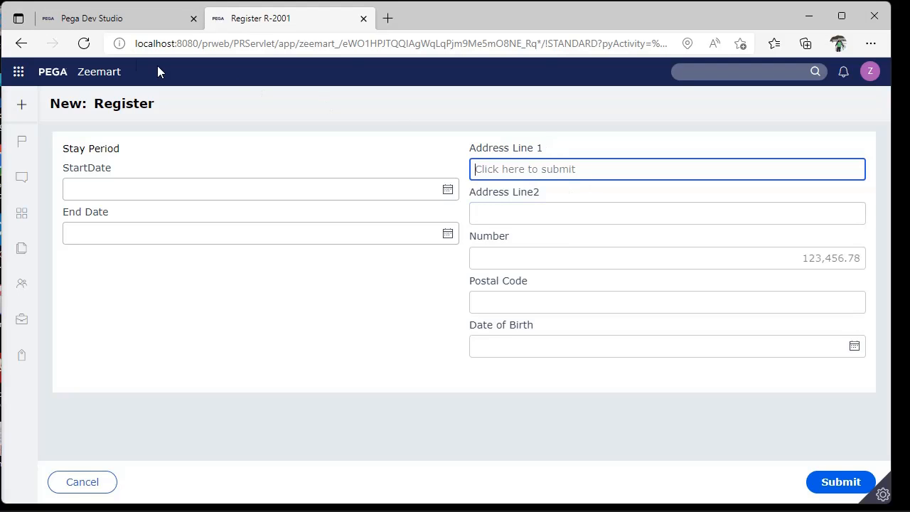
Step: Set Address Line 1's helper text to Always visible / In-line with the value "Add existing document" and save the section
{"action": "left_click", "coordinate": [81, 25]}
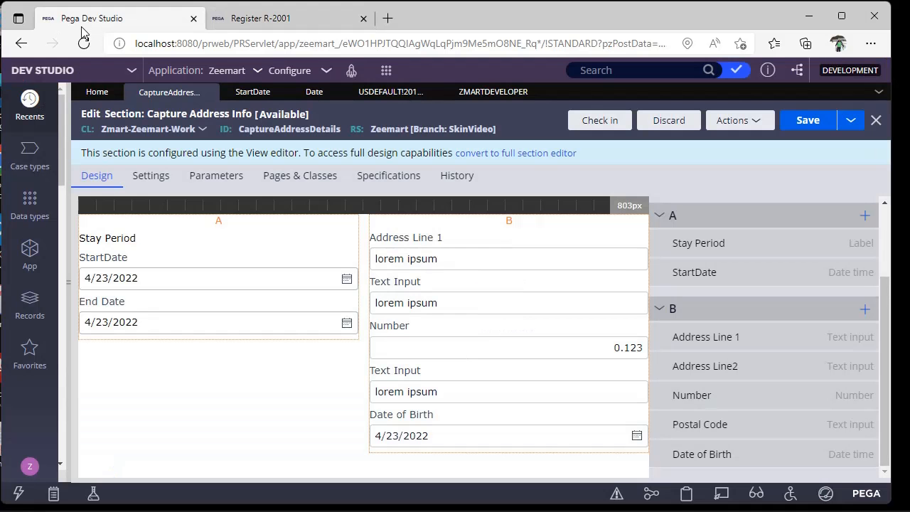
{"action": "double_click", "coordinate": [435, 240]}
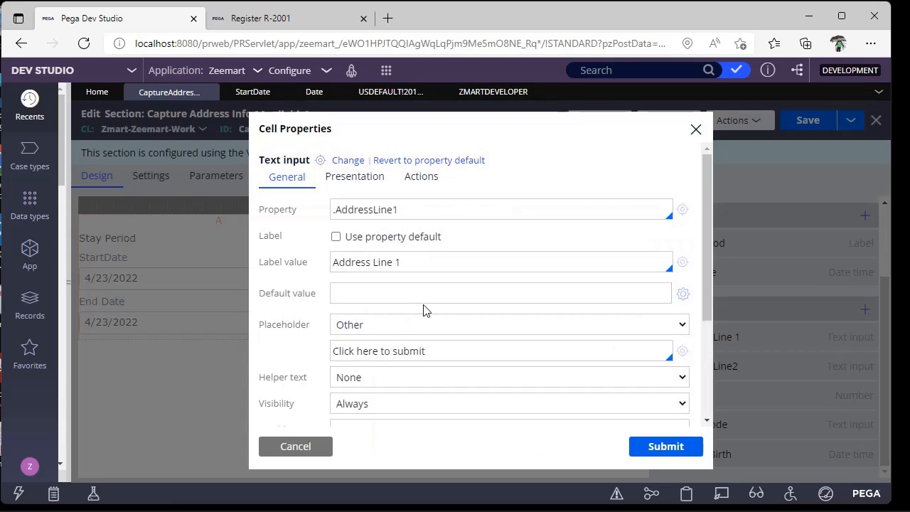
{"action": "scroll", "coordinate": [423, 310], "scroll_direction": "down", "scroll_amount": 1}
{"action": "left_click", "coordinate": [347, 239]}
{"action": "left_click", "coordinate": [355, 240]}
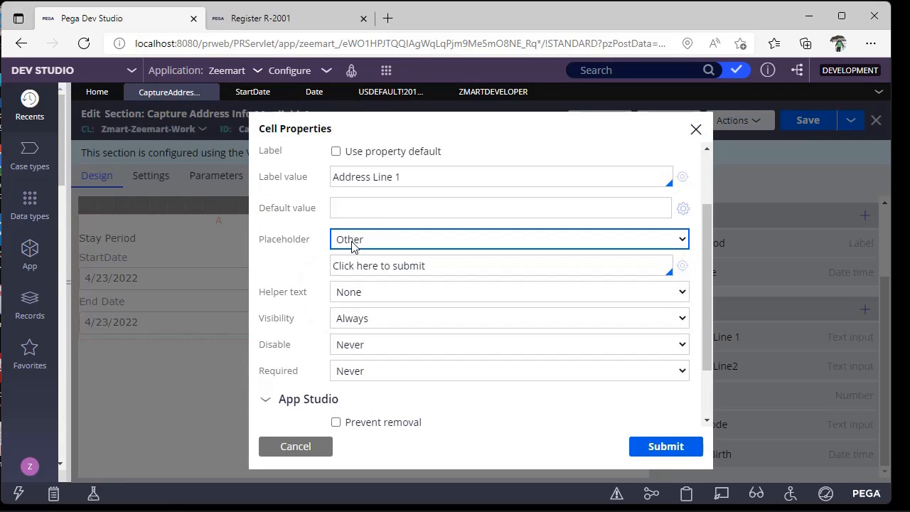
{"action": "left_click", "coordinate": [369, 293]}
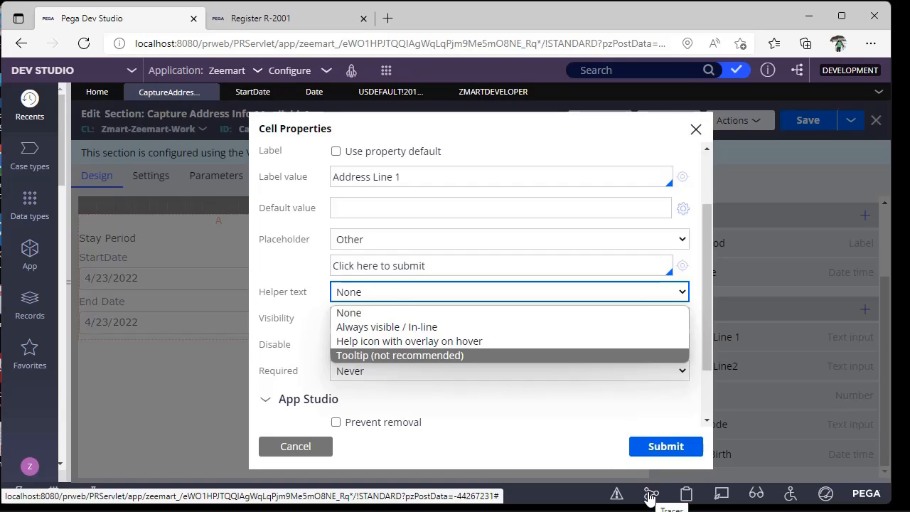
{"action": "left_click", "coordinate": [443, 327]}
{"action": "left_click", "coordinate": [426, 327]}
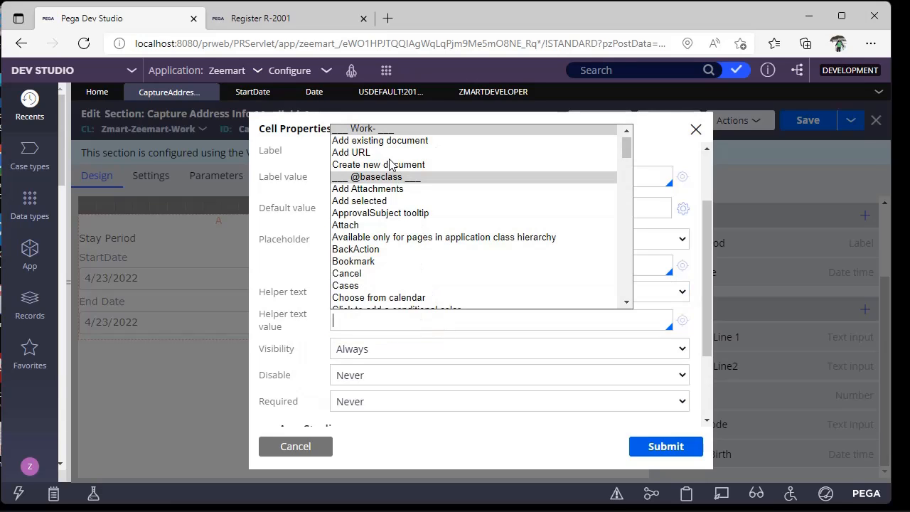
{"action": "left_click", "coordinate": [413, 142]}
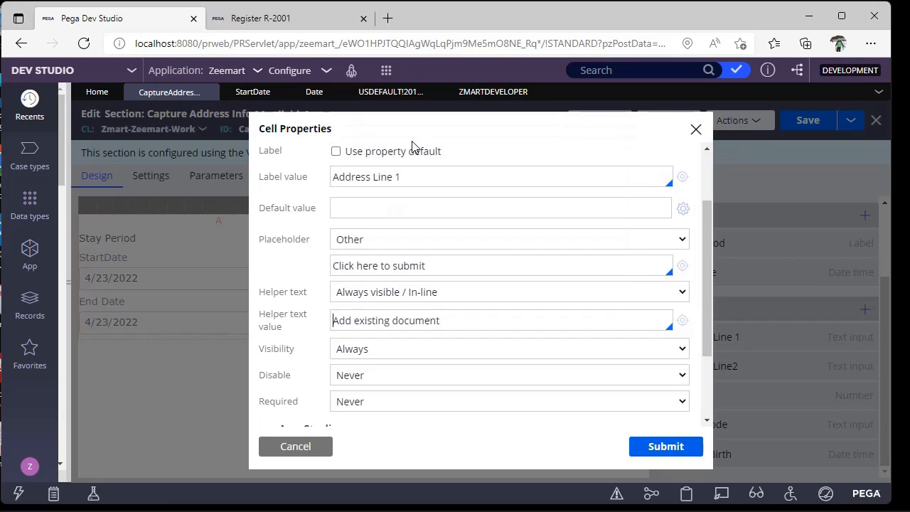
{"action": "left_click", "coordinate": [506, 321]}
{"action": "left_click", "coordinate": [665, 445]}
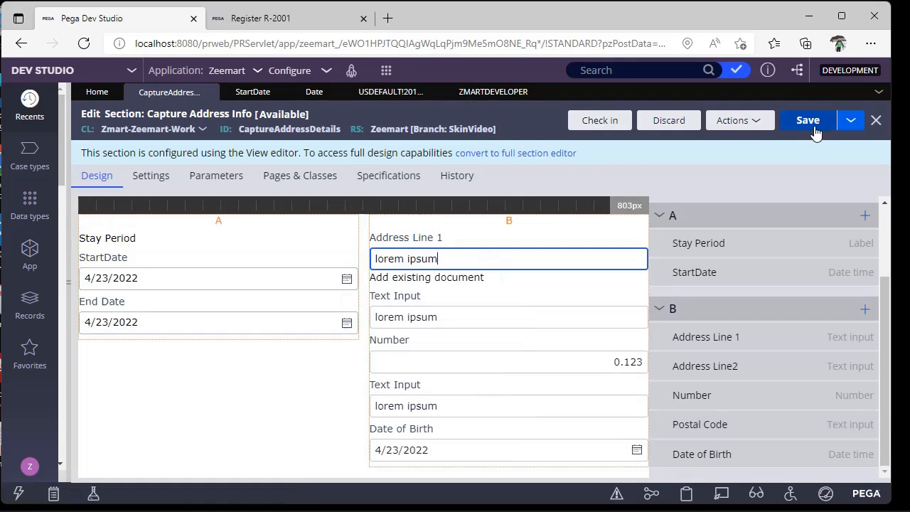
{"action": "left_click", "coordinate": [809, 119]}
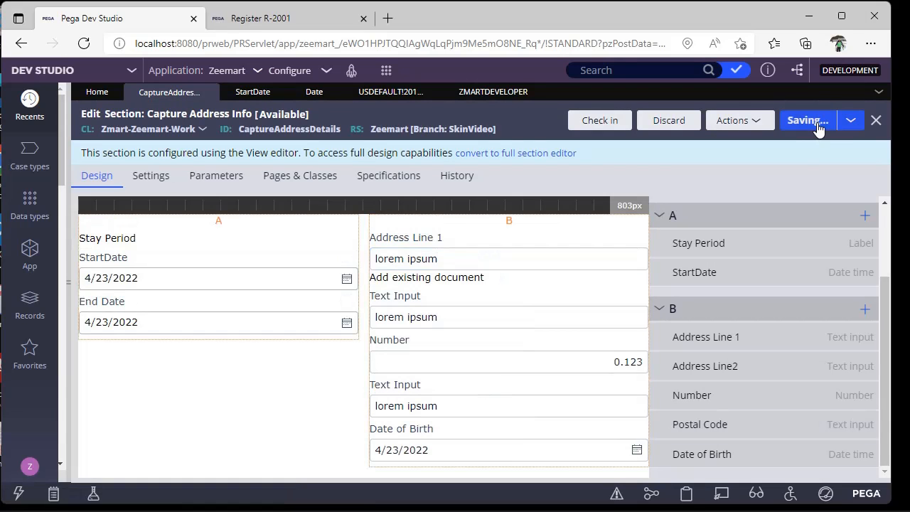
Step: Reload the Register form and examine the helper text beneath Address Line 1
{"action": "left_click", "coordinate": [239, 18]}
{"action": "left_click", "coordinate": [83, 43]}
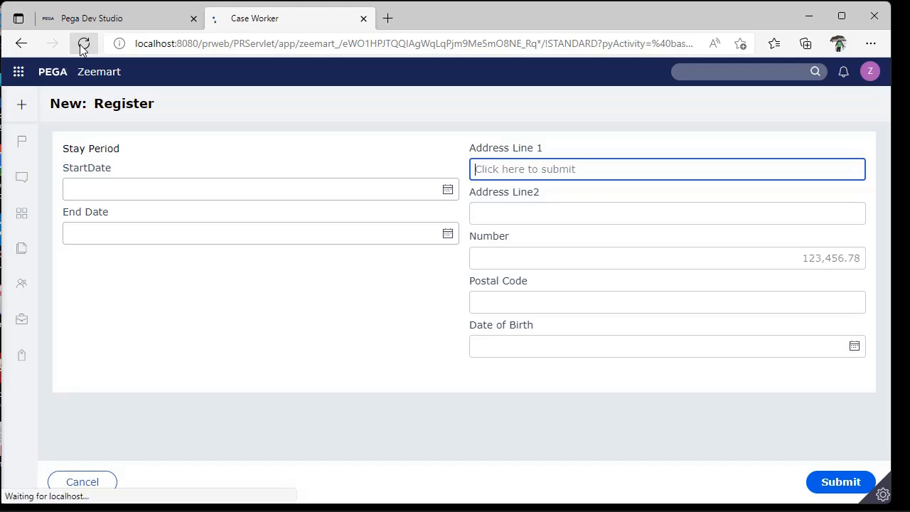
{"action": "left_click_drag", "start_coordinate": [469, 189], "coordinate": [585, 192]}
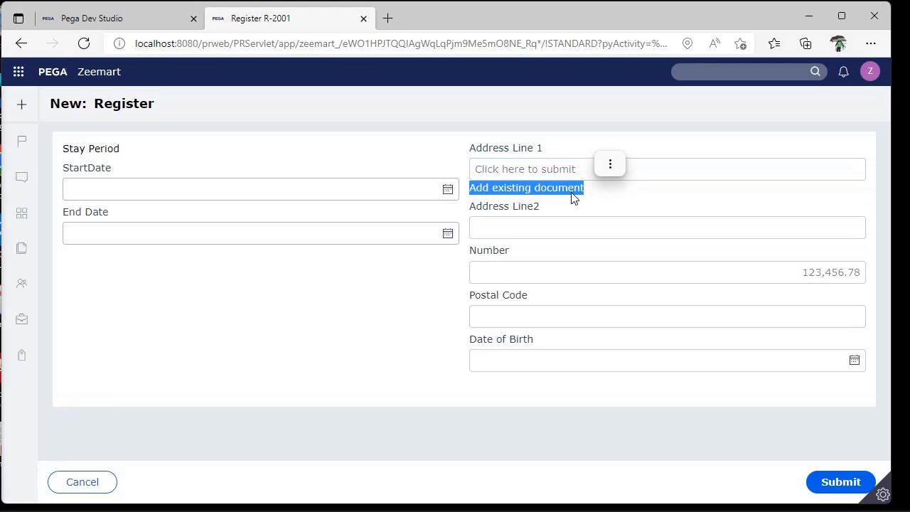
Step: Change Address Line 1's helper text to Help icon with overlay on hover and check the icon in the Register form
{"action": "left_click", "coordinate": [112, 21]}
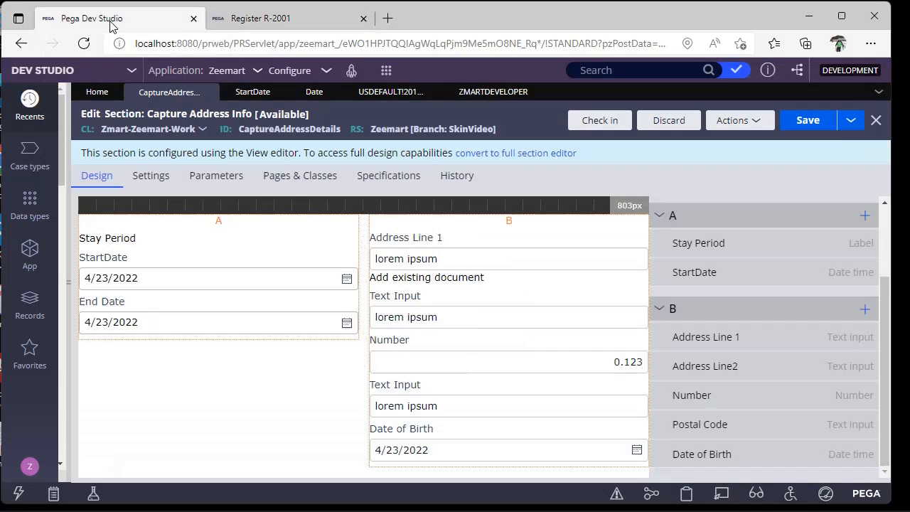
{"action": "double_click", "coordinate": [457, 266]}
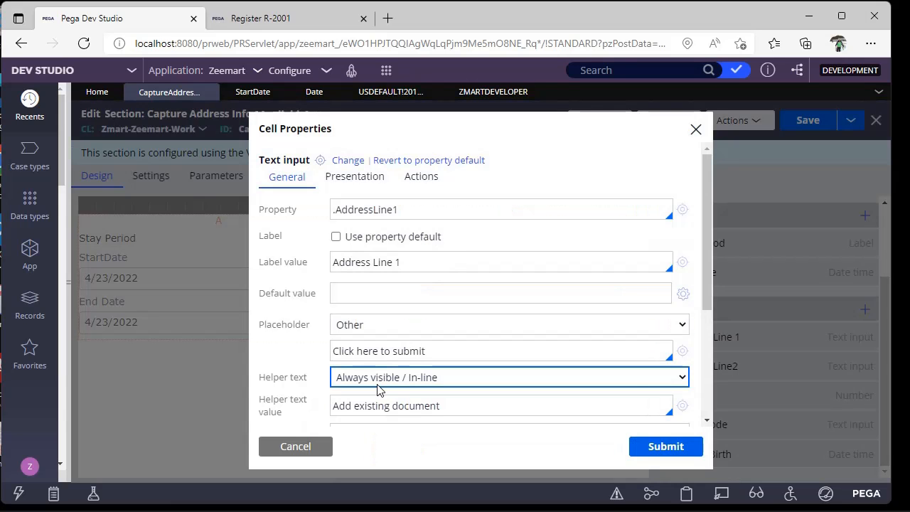
{"action": "left_click", "coordinate": [377, 383]}
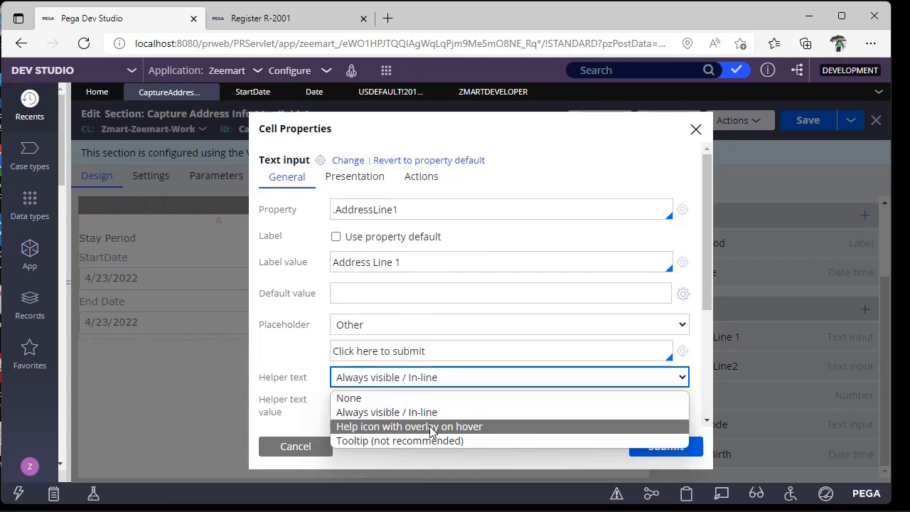
{"action": "left_click", "coordinate": [486, 428]}
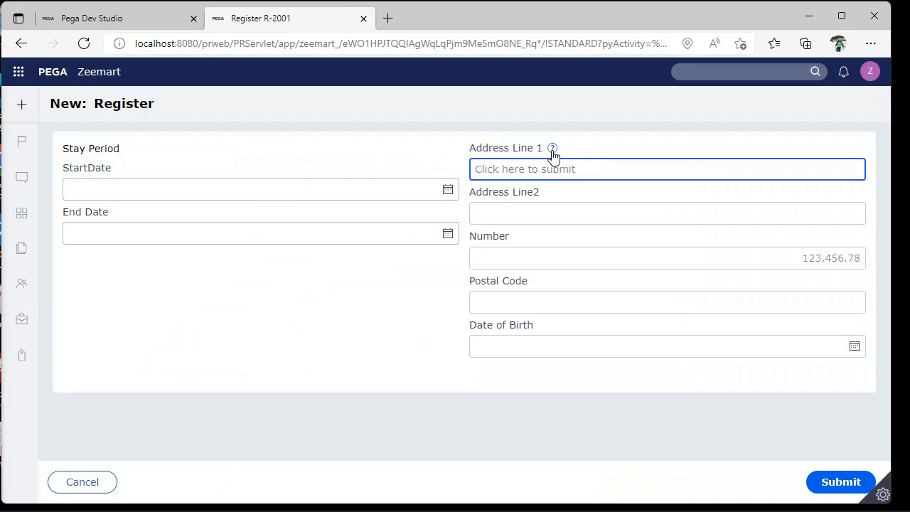
{"action": "mouse_move", "coordinate": [553, 155]}
Step: Set Address Line 1's label value to "KJHDFkjdhfkjldahfgkjlsdhfgkjlhdsfgkjldfshglkhdfgkl" in the Capture Address Info section
{"action": "left_click", "coordinate": [107, 21]}
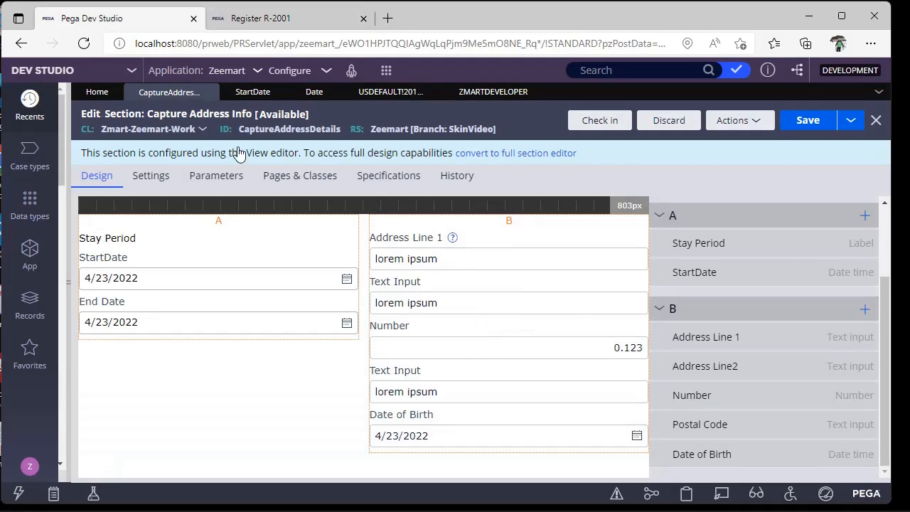
{"action": "double_click", "coordinate": [467, 264]}
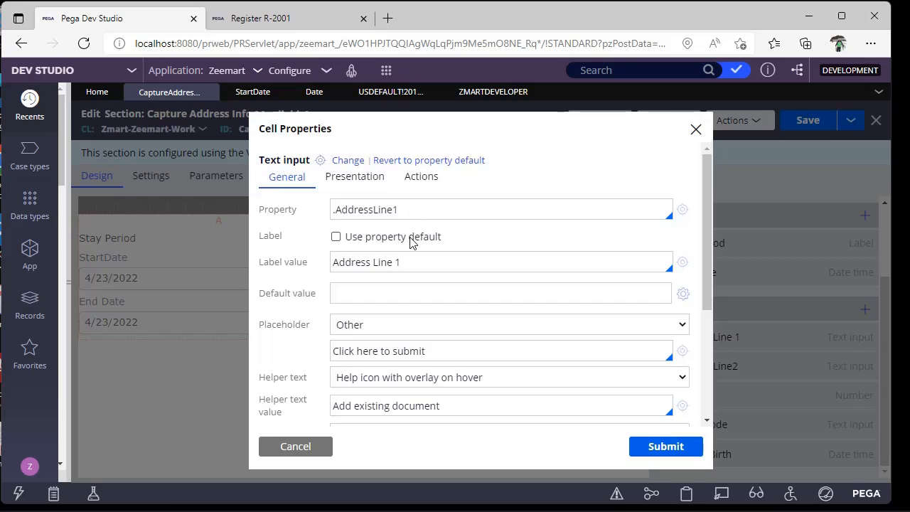
{"action": "triple_click", "coordinate": [416, 263]}
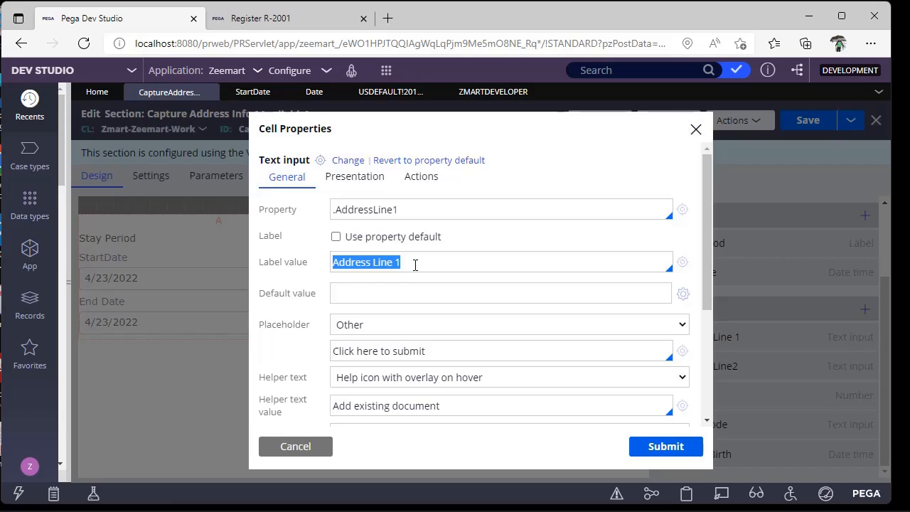
{"action": "type", "text": "KJHDFkjdhfkjldahfgkjlsdhf"}
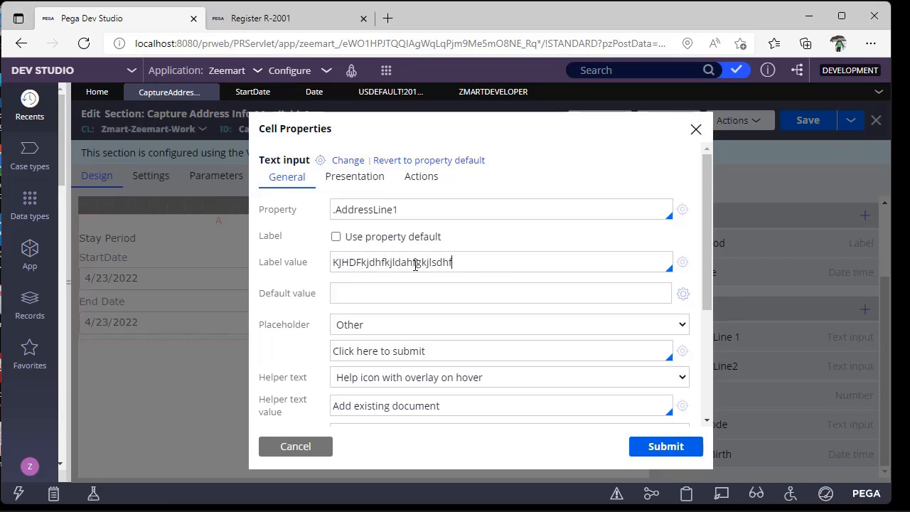
{"action": "type", "text": "gkjlhdsfgkjldfshglkhdfgkl"}
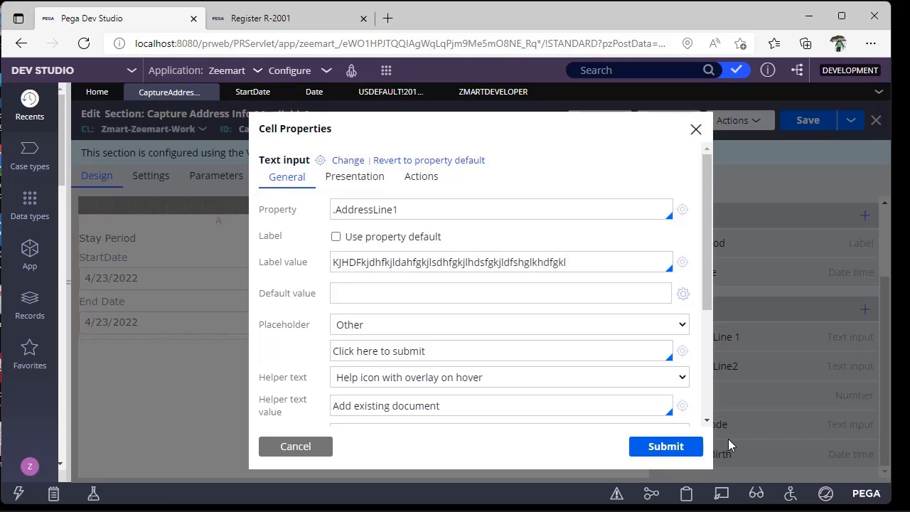
{"action": "left_click", "coordinate": [661, 446]}
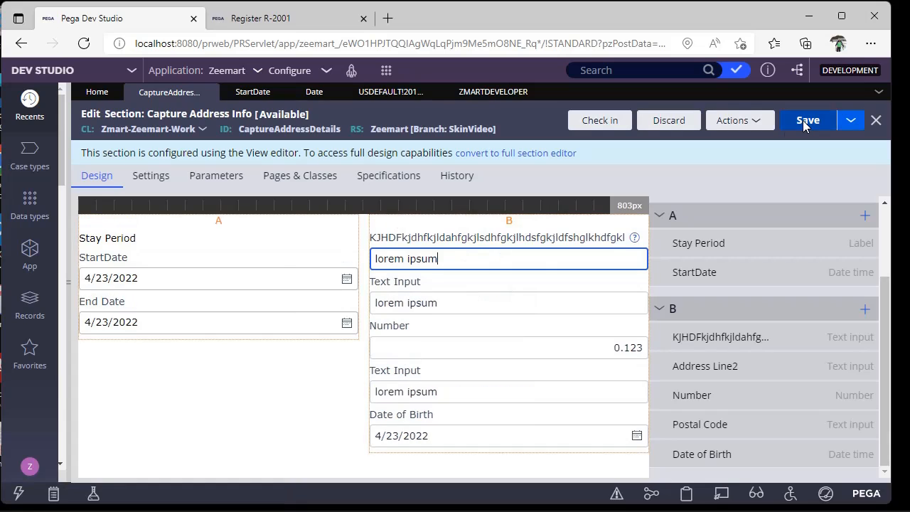
Step: Replace the nonsense label value with a custom label, "Address Line1", copied from the property default
{"action": "double_click", "coordinate": [570, 261]}
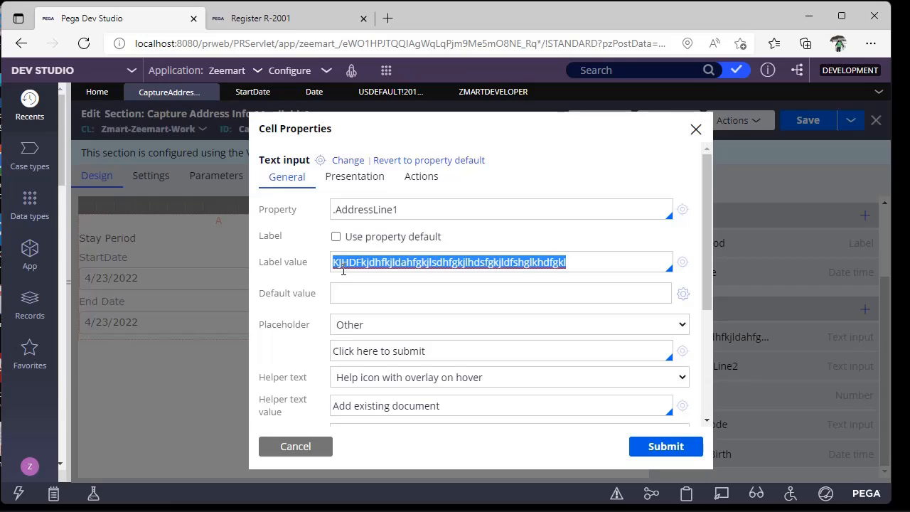
{"action": "key", "text": "BackSpace"}
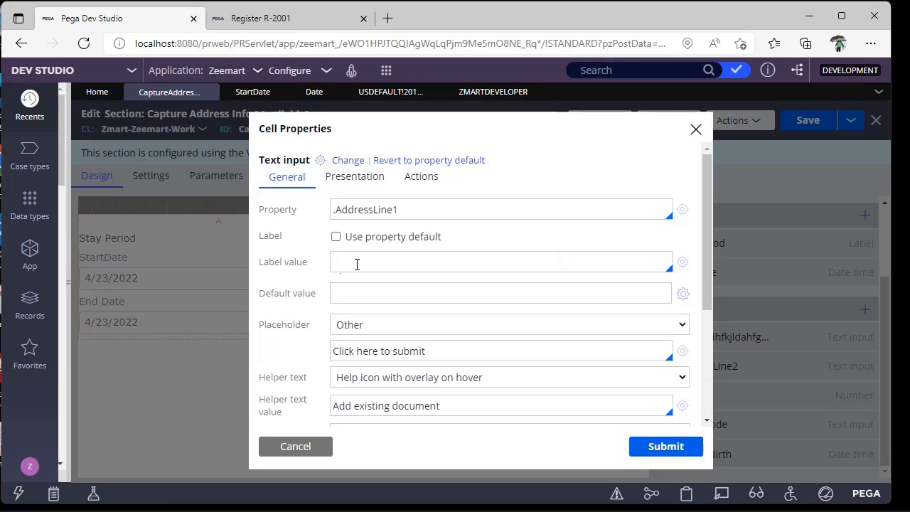
{"action": "left_click", "coordinate": [336, 236]}
{"action": "left_click", "coordinate": [336, 236]}
{"action": "left_click", "coordinate": [336, 236]}
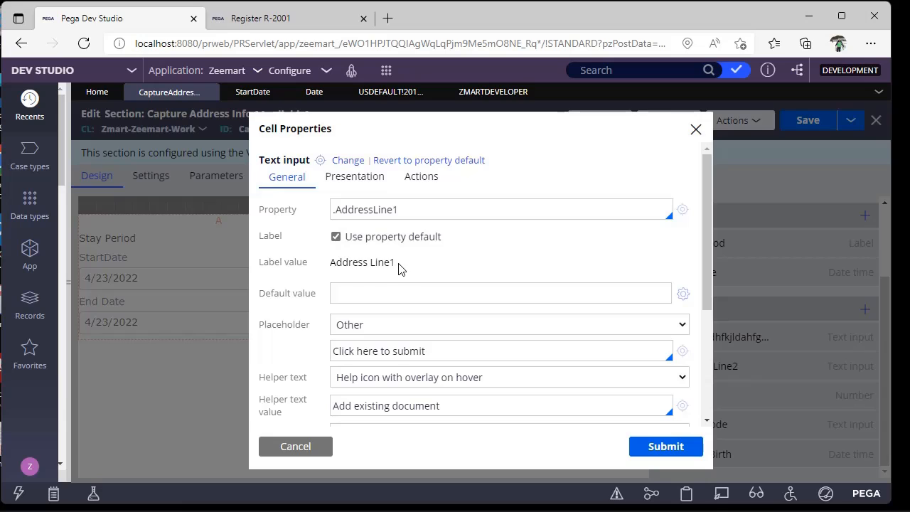
{"action": "left_click_drag", "start_coordinate": [398, 268], "coordinate": [330, 263]}
{"action": "key", "text": "ctrl+c"}
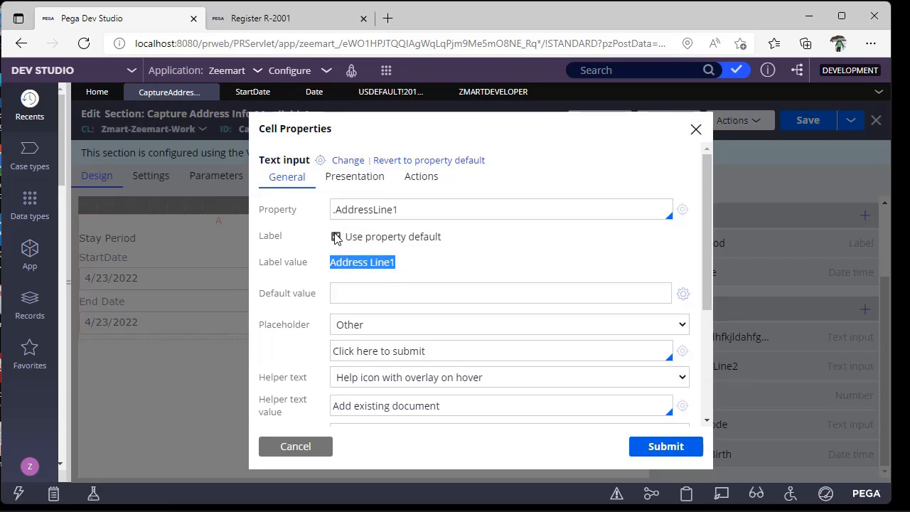
{"action": "left_click", "coordinate": [336, 236]}
{"action": "left_click", "coordinate": [380, 263]}
{"action": "key", "text": "ctrl+v"}
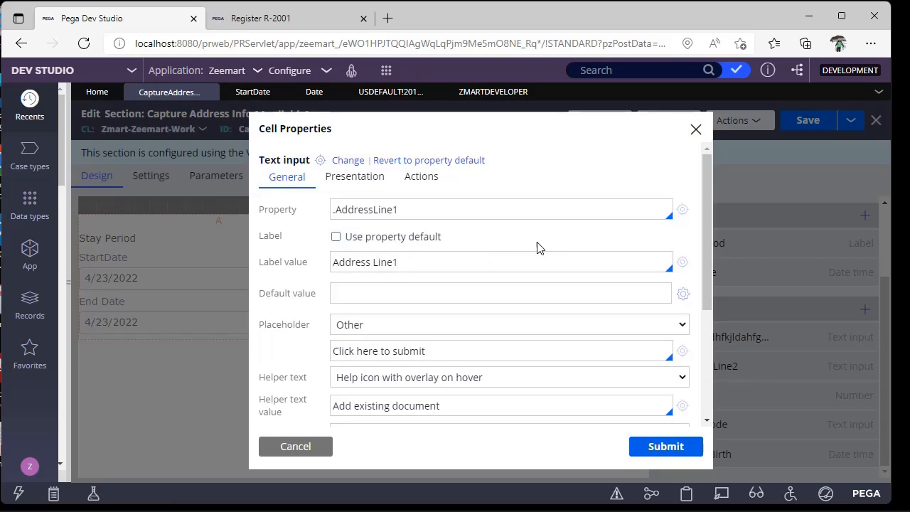
Step: Create a localized field value for the Address Line1 label, translating it to "Hi, could you please enter Address line 1"
{"action": "left_click", "coordinate": [681, 267]}
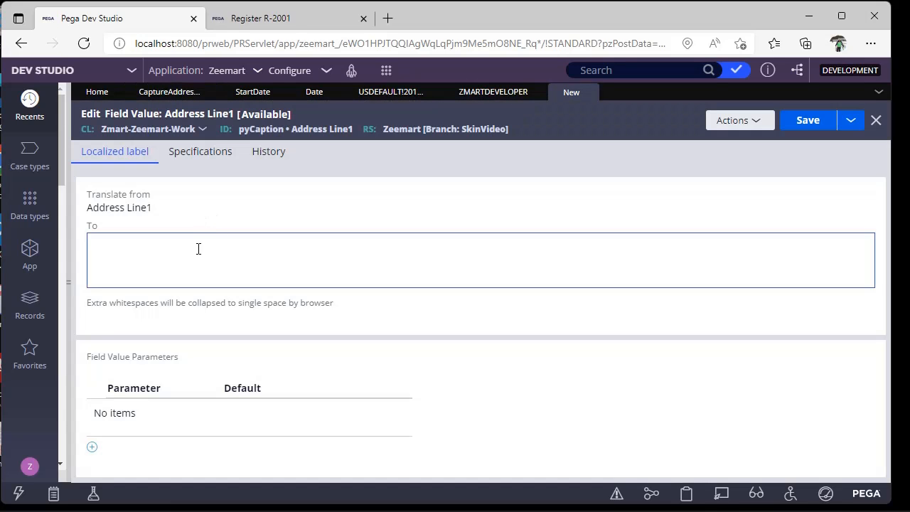
{"action": "left_click", "coordinate": [199, 248]}
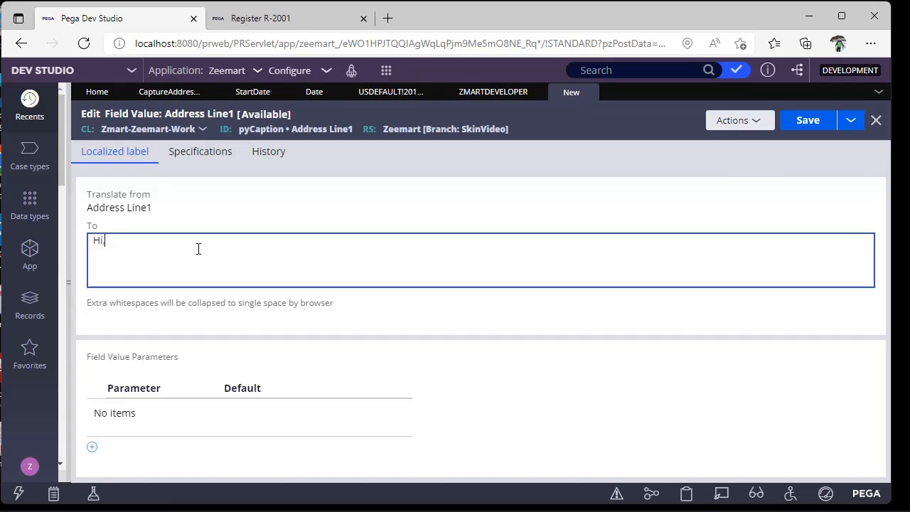
{"action": "type", "text": "Hi, could you please enter Addr"}
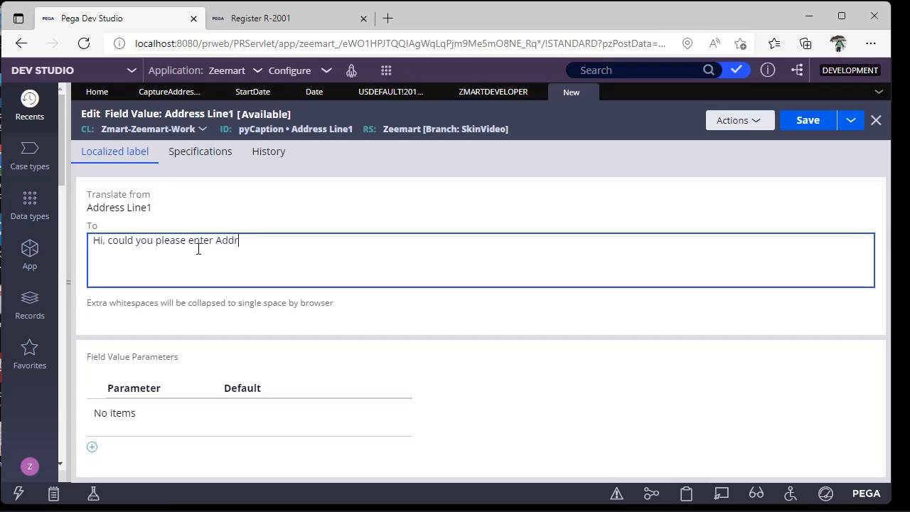
{"action": "type", "text": "ess line 1"}
{"action": "left_click", "coordinate": [253, 240]}
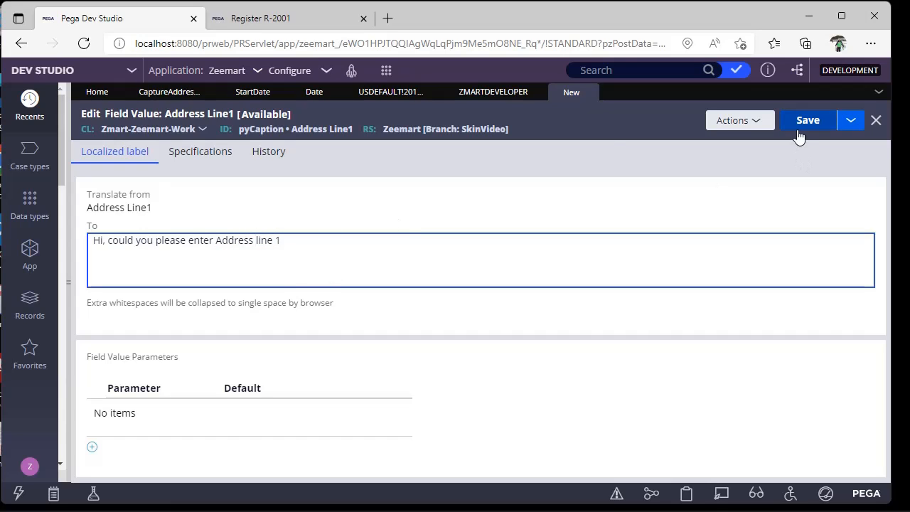
Step: Fill in the field value's history description and usage with "Address Line1" and save the rule
{"action": "double_click", "coordinate": [311, 130]}
{"action": "left_click", "coordinate": [313, 134]}
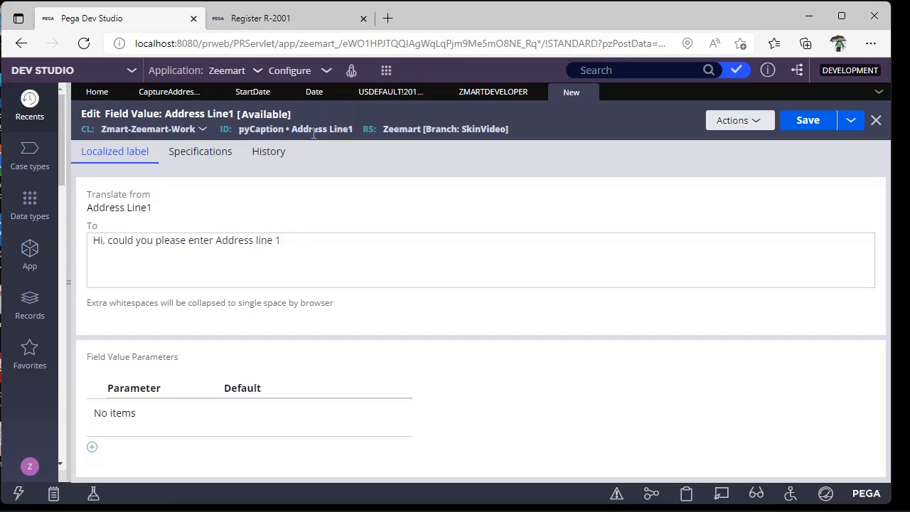
{"action": "left_click_drag", "start_coordinate": [293, 129], "coordinate": [351, 127]}
{"action": "key", "text": "ctrl+c"}
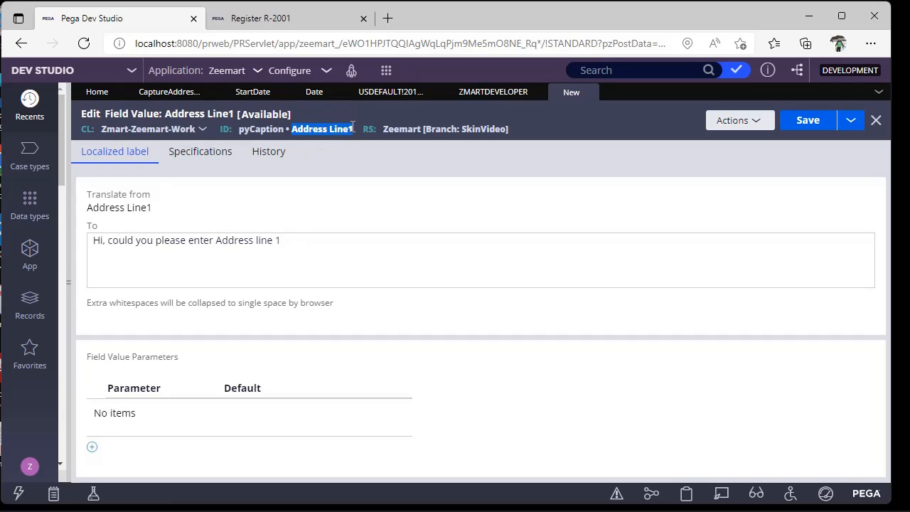
{"action": "left_click", "coordinate": [265, 156]}
{"action": "left_click", "coordinate": [199, 250]}
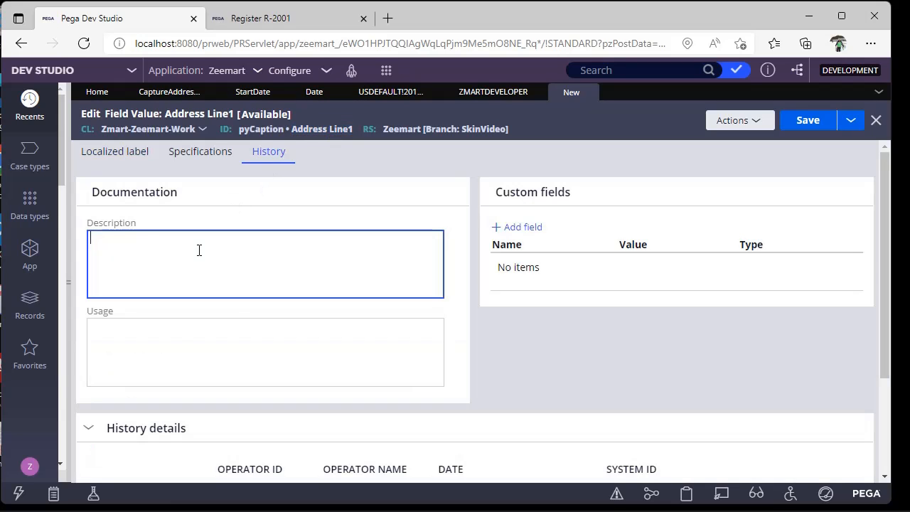
{"action": "key", "text": "ctrl+v"}
{"action": "left_click", "coordinate": [173, 336]}
{"action": "key", "text": "ctrl+v"}
{"action": "left_click", "coordinate": [128, 158]}
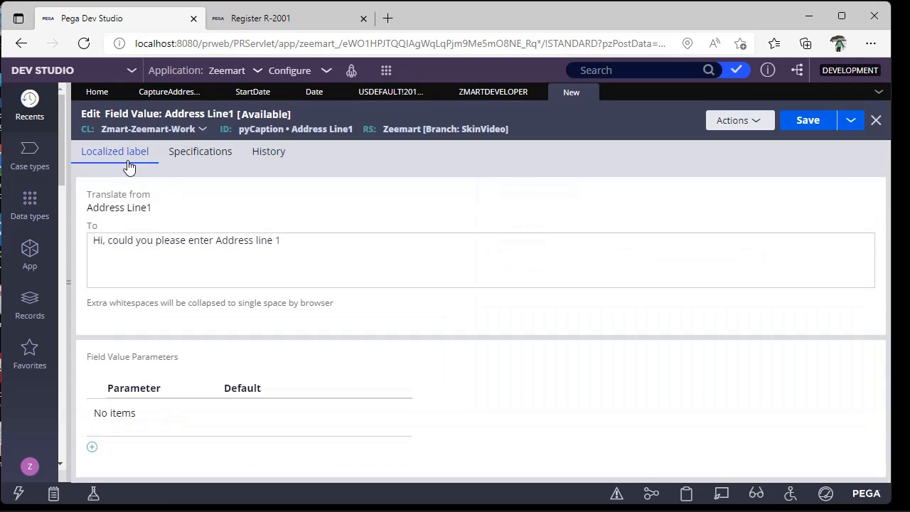
{"action": "left_click", "coordinate": [808, 127]}
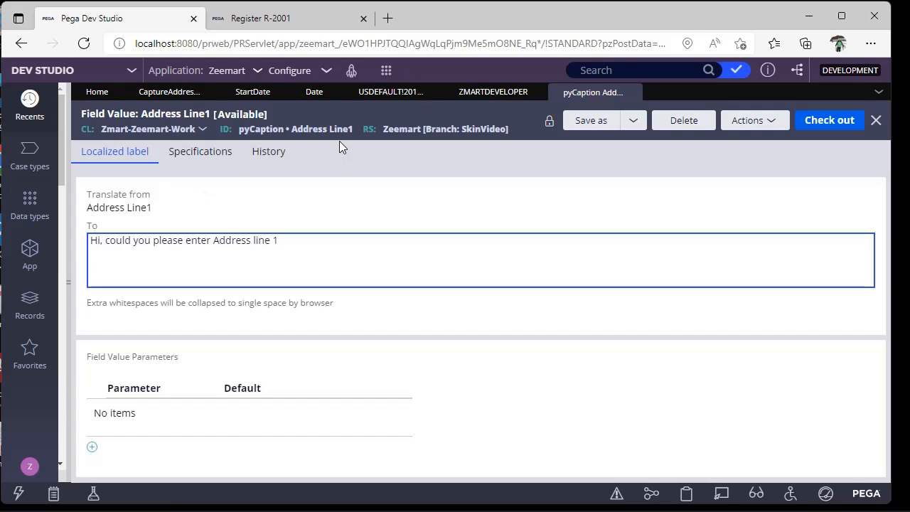
Step: Apply Address Line 1's cell properties, save the Capture Address Info section and reload the Register form to check the label
{"action": "left_click", "coordinate": [201, 222]}
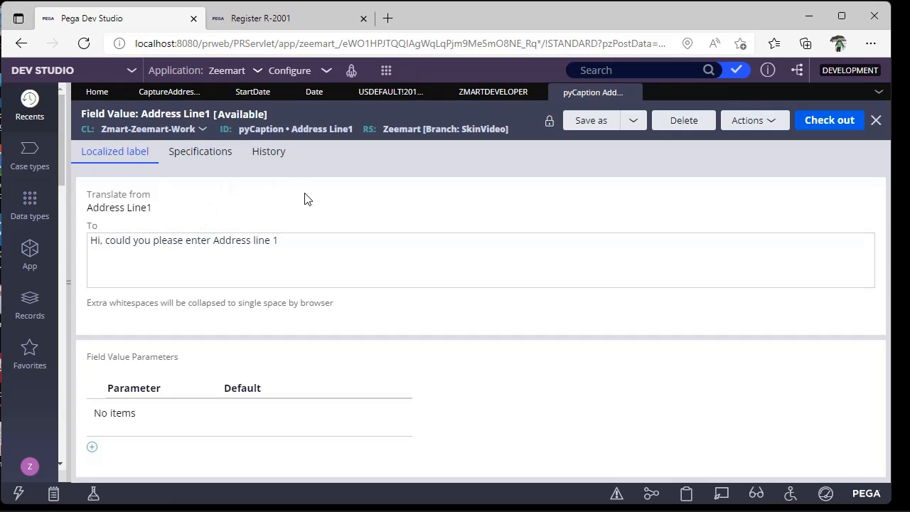
{"action": "left_click", "coordinate": [162, 102]}
{"action": "left_click", "coordinate": [664, 445]}
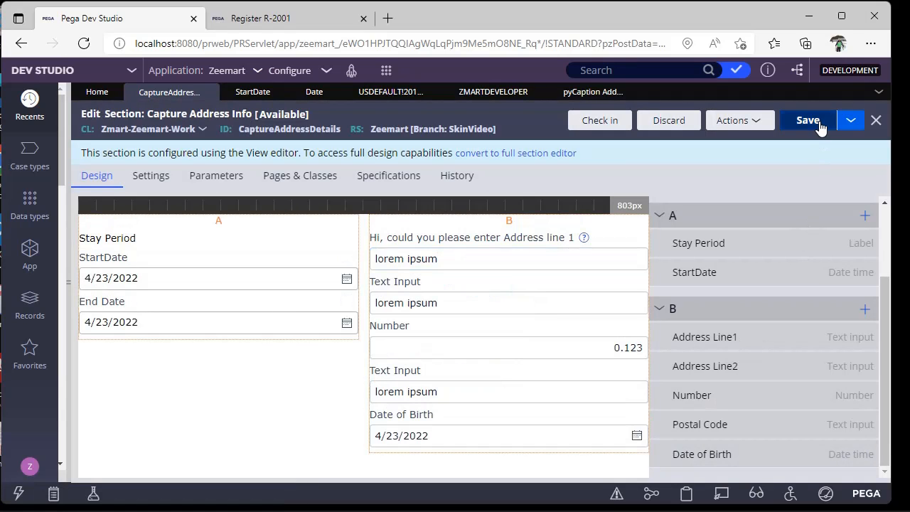
{"action": "left_click", "coordinate": [807, 121]}
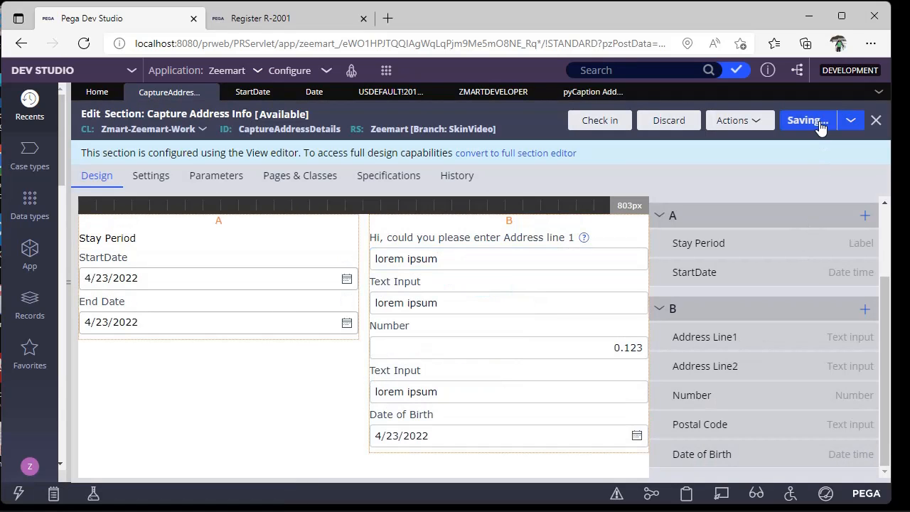
{"action": "left_click", "coordinate": [256, 20]}
{"action": "left_click", "coordinate": [84, 43]}
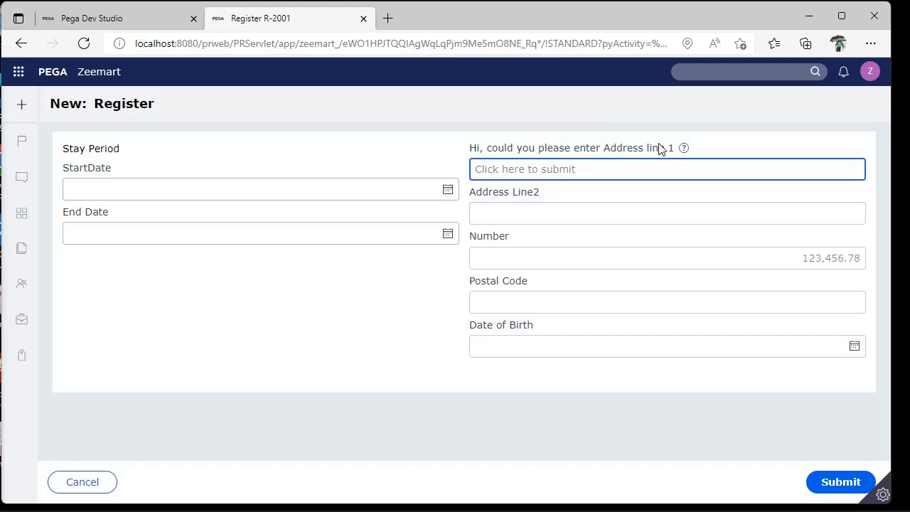
Step: Check out the Address Line1 field value, change its translation to "Hello, could you please enter Address line 1" and save it
{"action": "left_click", "coordinate": [128, 20]}
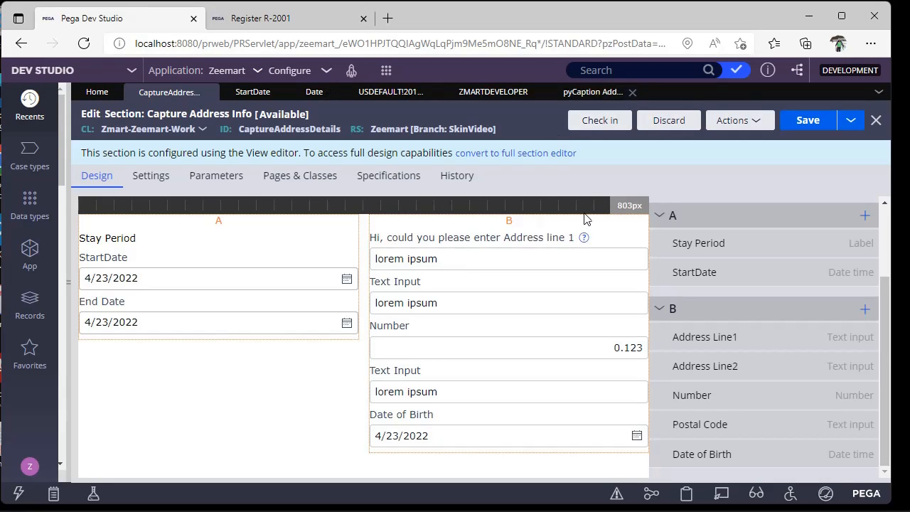
{"action": "left_click", "coordinate": [601, 93]}
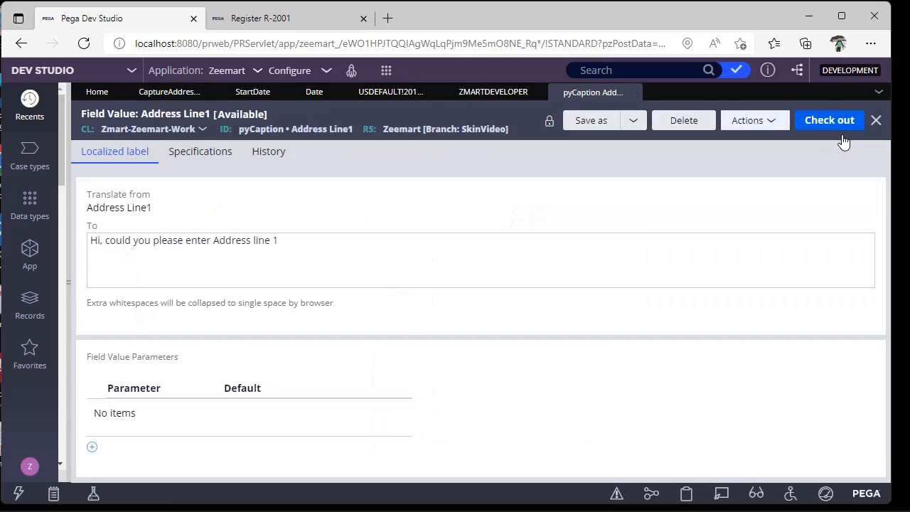
{"action": "left_click", "coordinate": [126, 252]}
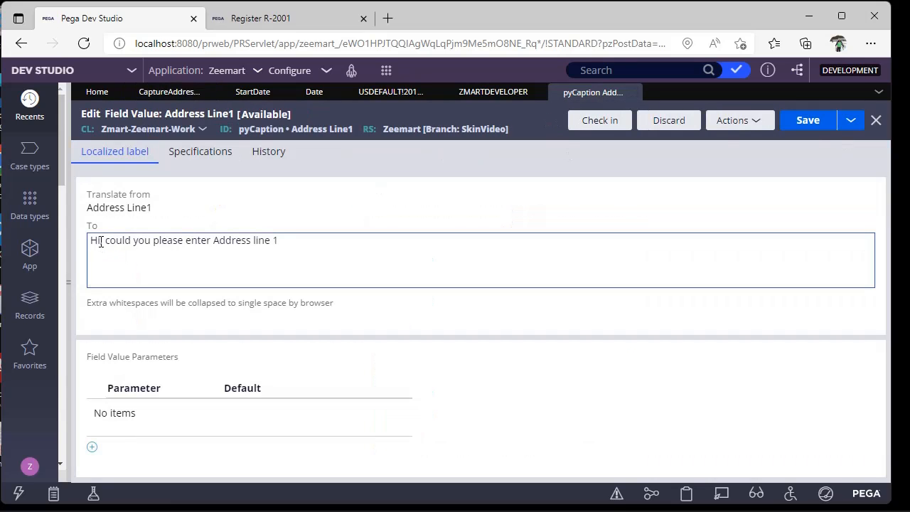
{"action": "left_click", "coordinate": [101, 242]}
{"action": "key", "text": "BackSpace"}
{"action": "type", "text": "el"}
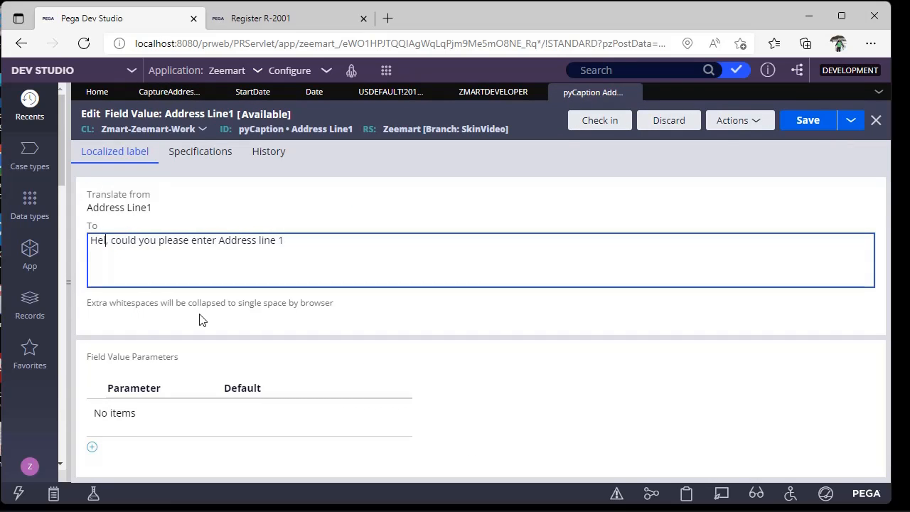
{"action": "type", "text": "lo"}
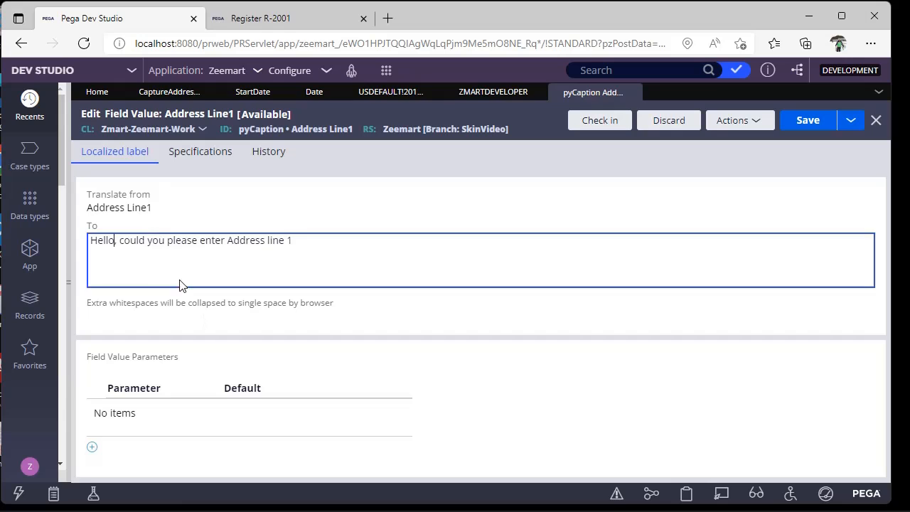
Step: Reload the Register form and compare the localized Address Line 1 label with the Address Line2 label
{"action": "left_click", "coordinate": [295, 25]}
{"action": "left_click", "coordinate": [84, 44]}
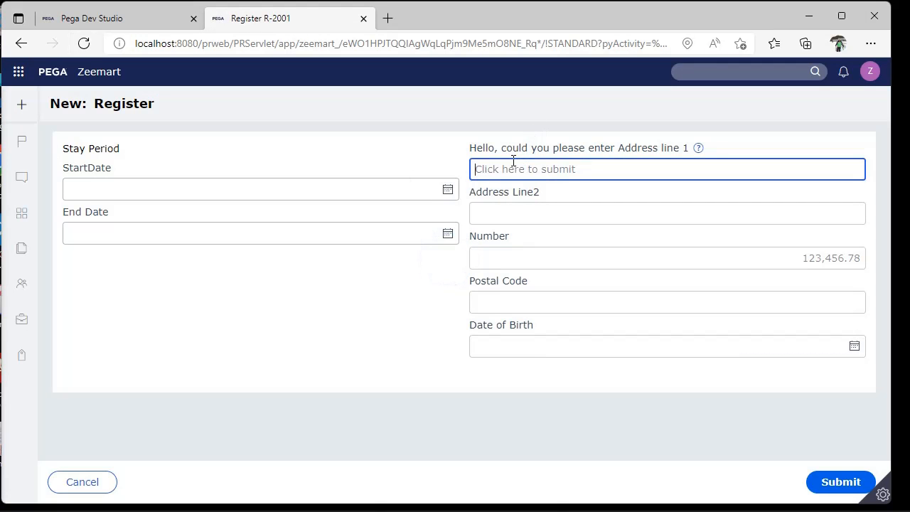
{"action": "left_click", "coordinate": [493, 190]}
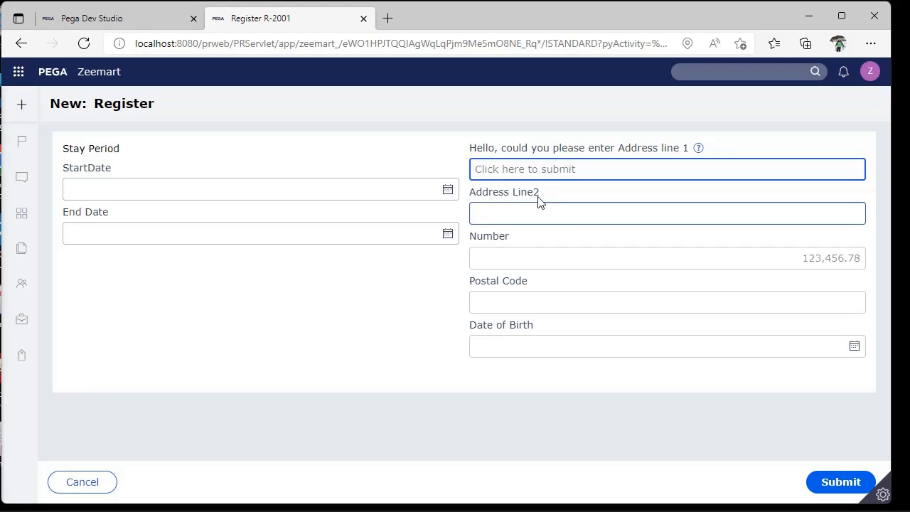
{"action": "left_click_drag", "start_coordinate": [471, 197], "coordinate": [545, 193]}
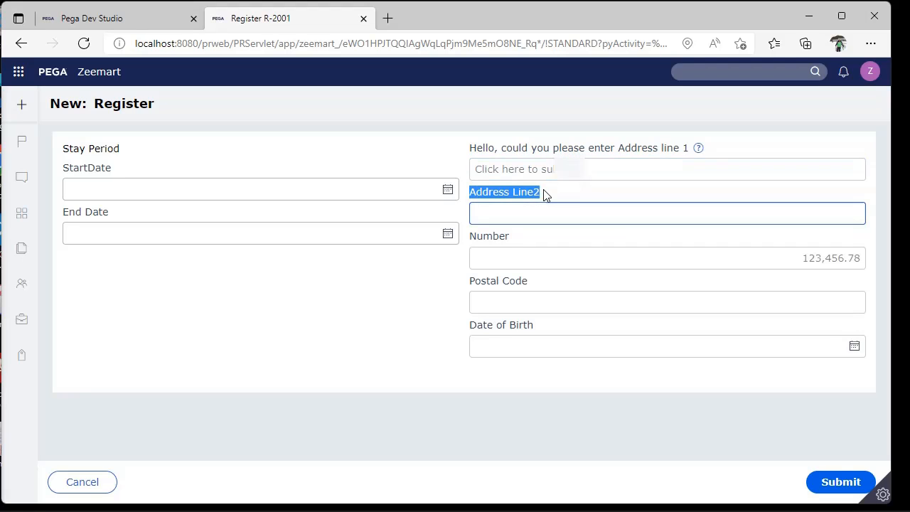
{"action": "left_click", "coordinate": [589, 153]}
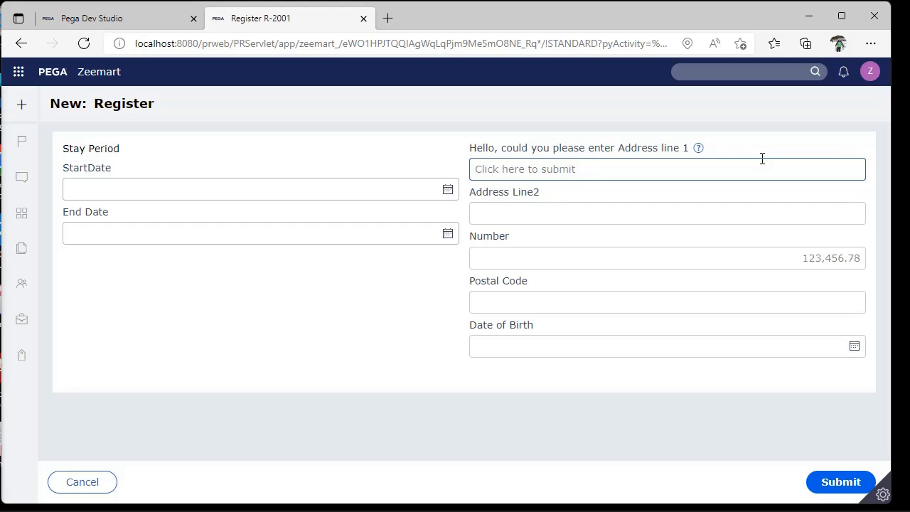
Step: Open Address Line 1's cell properties in the Capture Address Info section and compare its label value with the Register form's label
{"action": "left_click", "coordinate": [133, 16]}
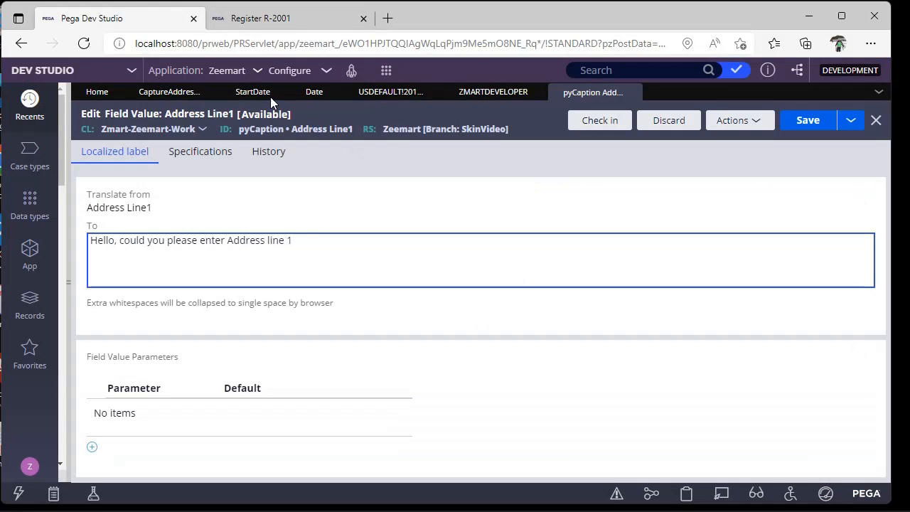
{"action": "left_click", "coordinate": [169, 91]}
{"action": "left_click", "coordinate": [458, 242]}
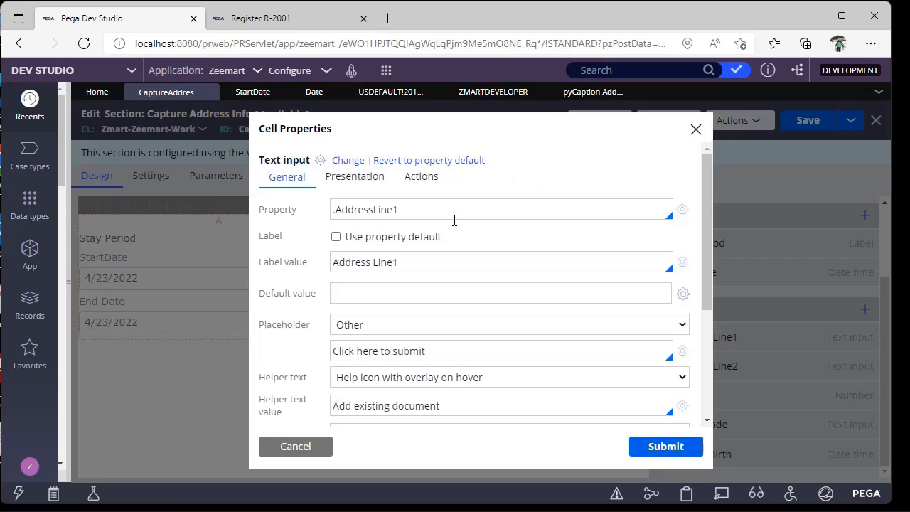
{"action": "left_click", "coordinate": [290, 18]}
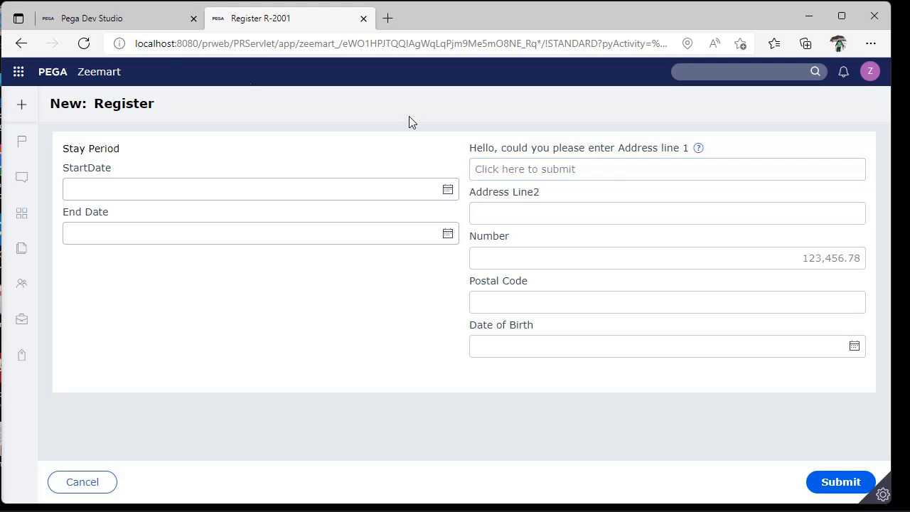
{"action": "left_click", "coordinate": [107, 18]}
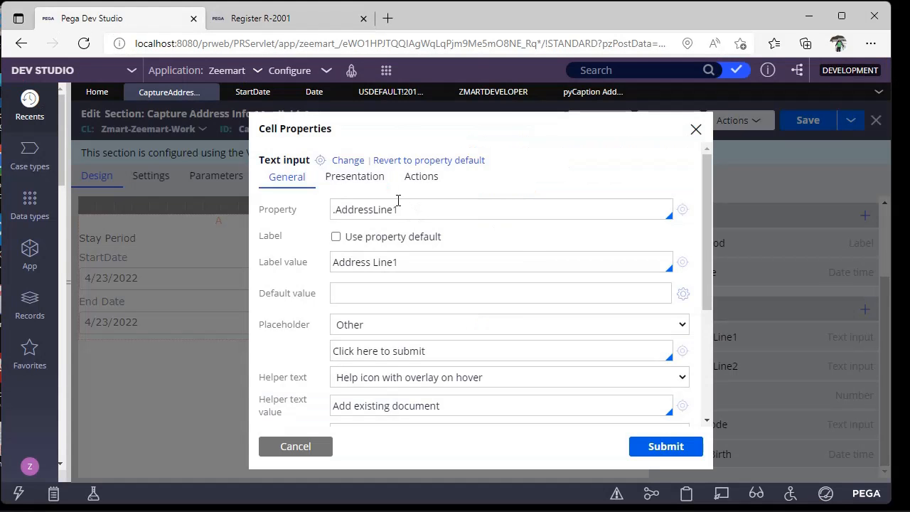
Step: Add a parameter called Name to the Address Line1 field value and save the rule
{"action": "left_click", "coordinate": [600, 94]}
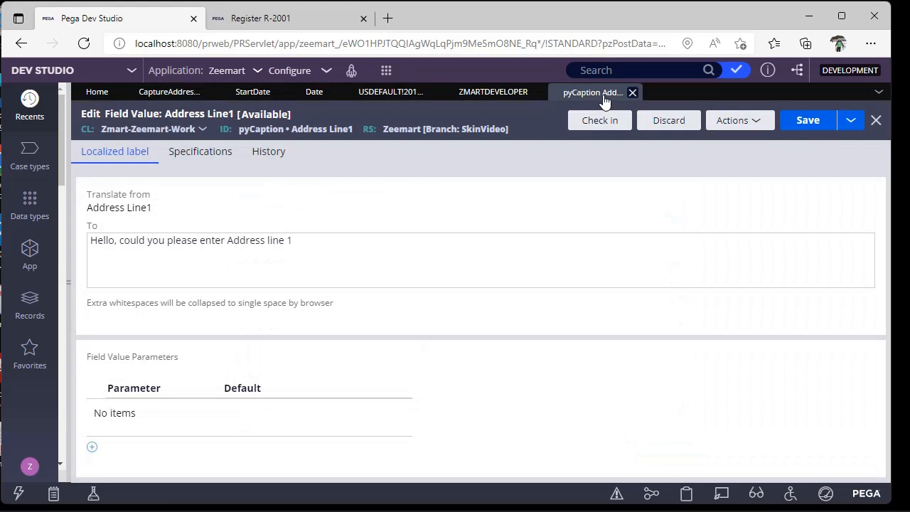
{"action": "left_click", "coordinate": [92, 448]}
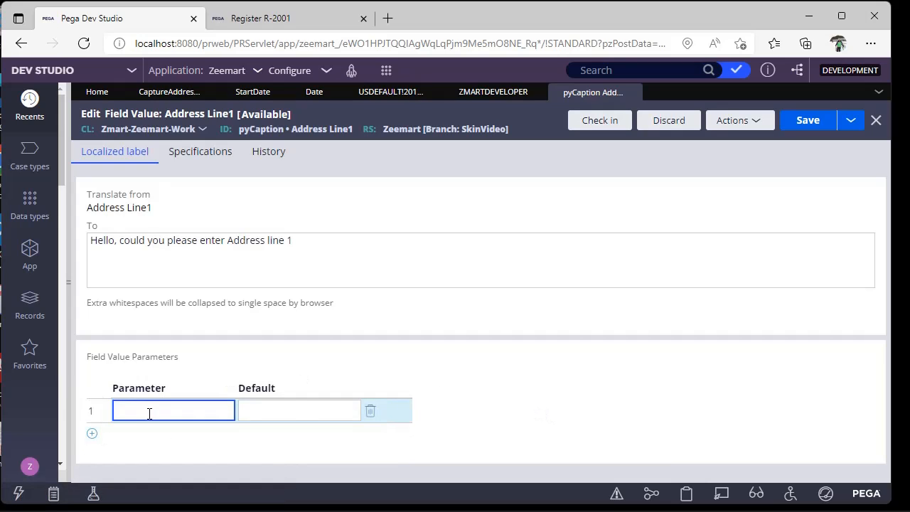
{"action": "type", "text": "Name"}
{"action": "left_click", "coordinate": [807, 120]}
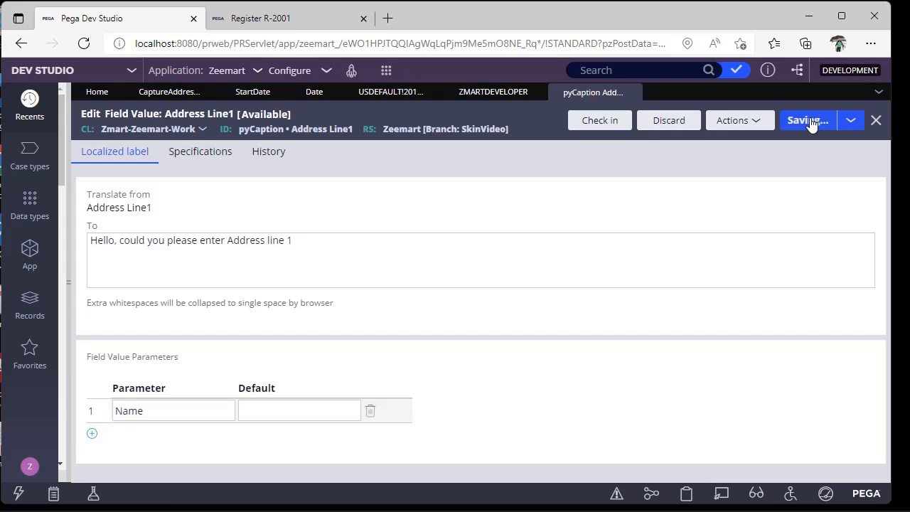
Step: Try the parameter reference {1} after "Hello" in the Address Line1 translation, remove it and save the field value
{"action": "left_click", "coordinate": [115, 242]}
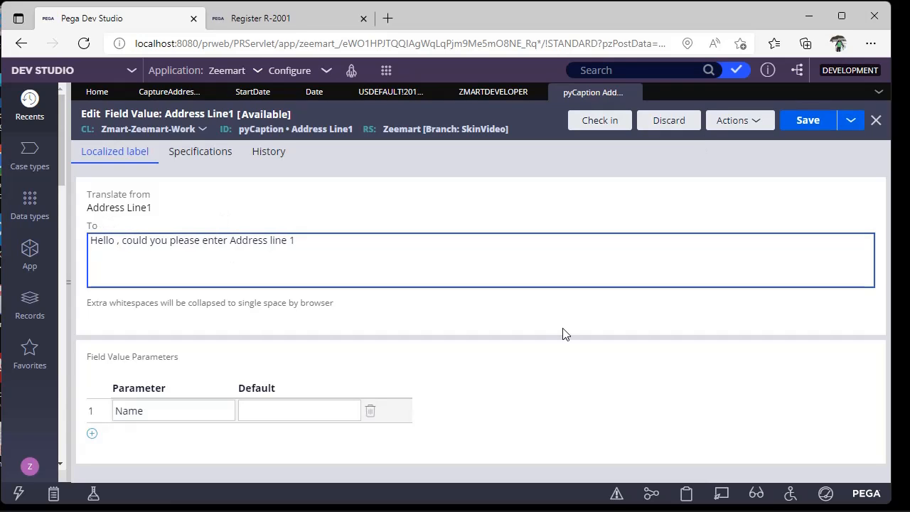
{"action": "type", "text": "{1}"}
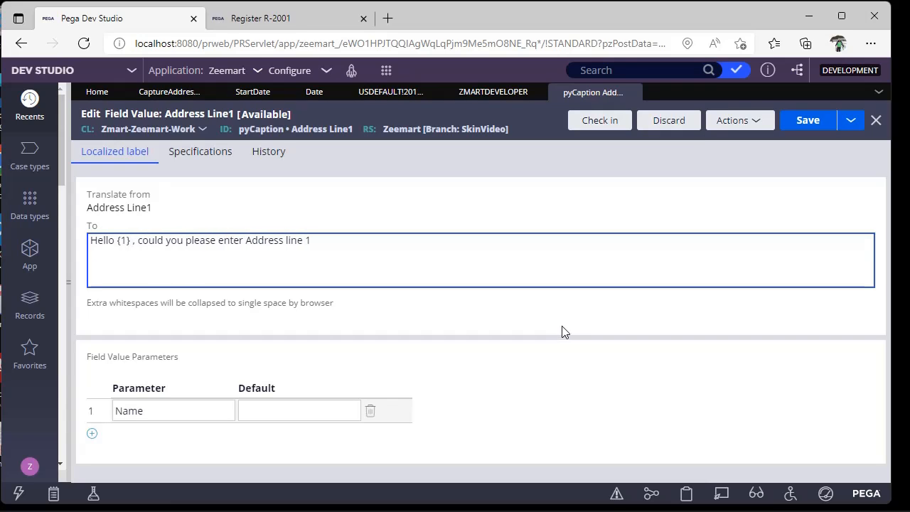
{"action": "left_click_drag", "start_coordinate": [132, 243], "coordinate": [122, 243]}
{"action": "key", "text": "Delete"}
{"action": "key", "text": "ctrl+s"}
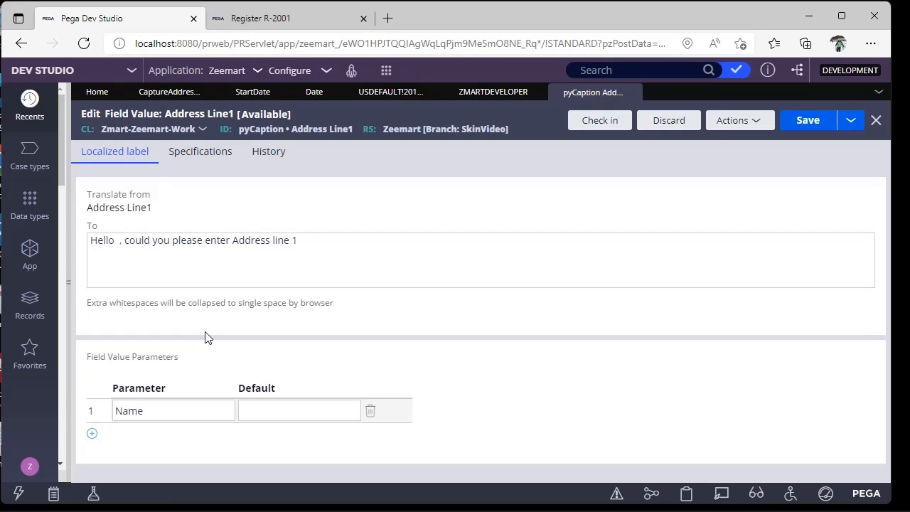
Step: Apply Address Line 1's cell properties in the Capture Address Info section and launch the Case Manager portal
{"action": "left_click", "coordinate": [153, 98]}
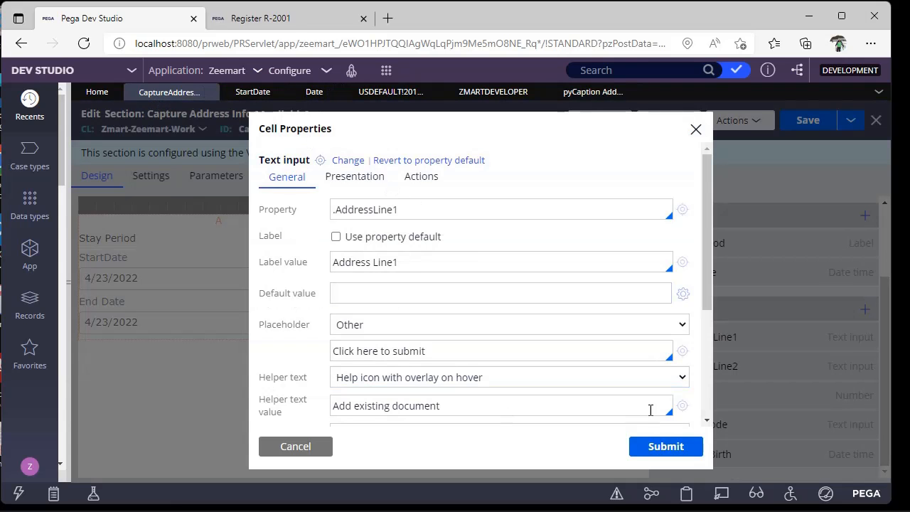
{"action": "left_click", "coordinate": [681, 452]}
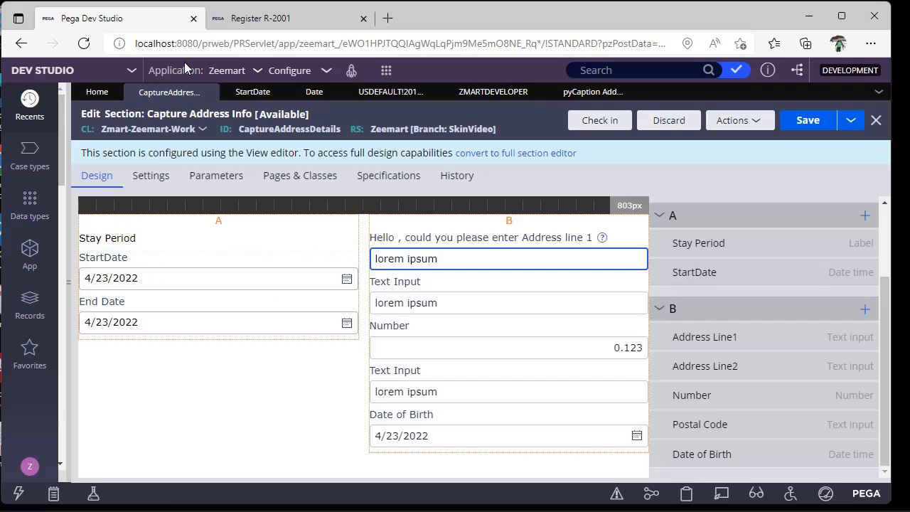
{"action": "left_click", "coordinate": [240, 21]}
{"action": "left_click", "coordinate": [126, 25]}
{"action": "left_click", "coordinate": [321, 77]}
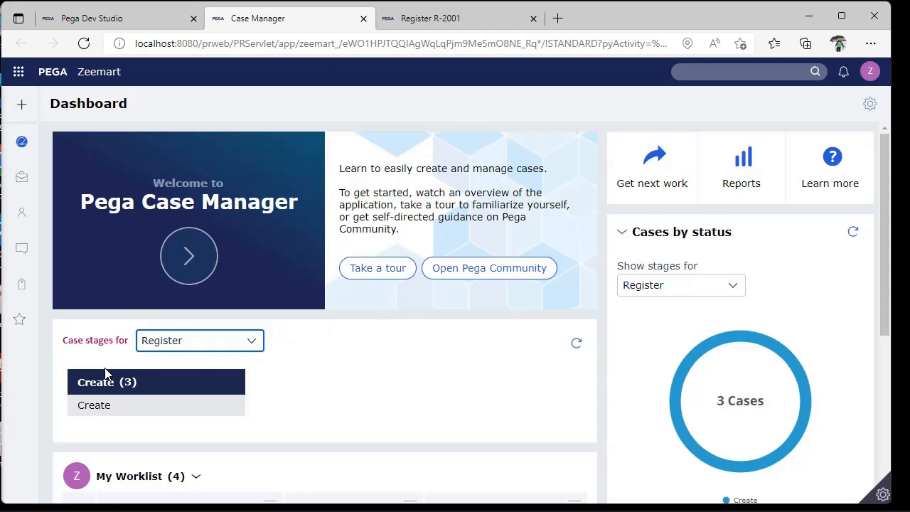
Step: Look over the Case Manager dashboard, including the case type choices for Cases by status, the worklist and the work queues
{"action": "left_click", "coordinate": [668, 288]}
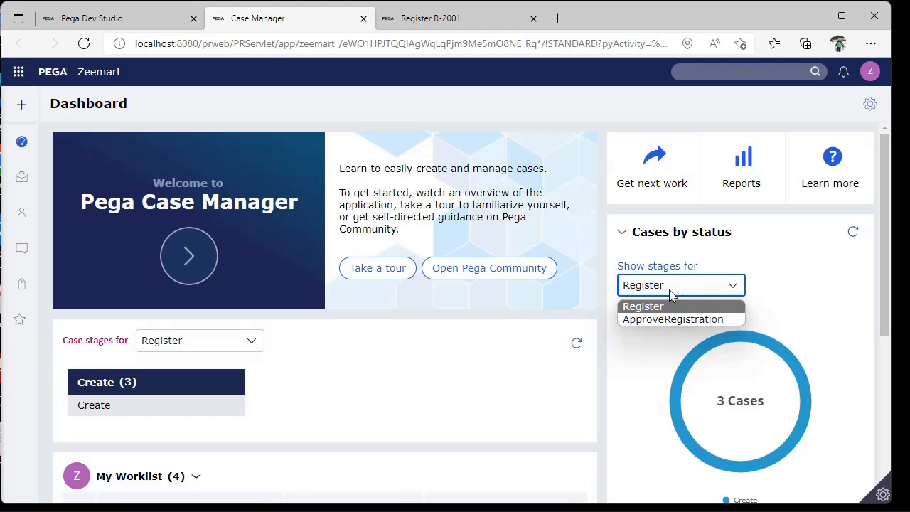
{"action": "left_click", "coordinate": [787, 295]}
{"action": "scroll", "coordinate": [836, 264], "scroll_direction": "down", "scroll_amount": 4}
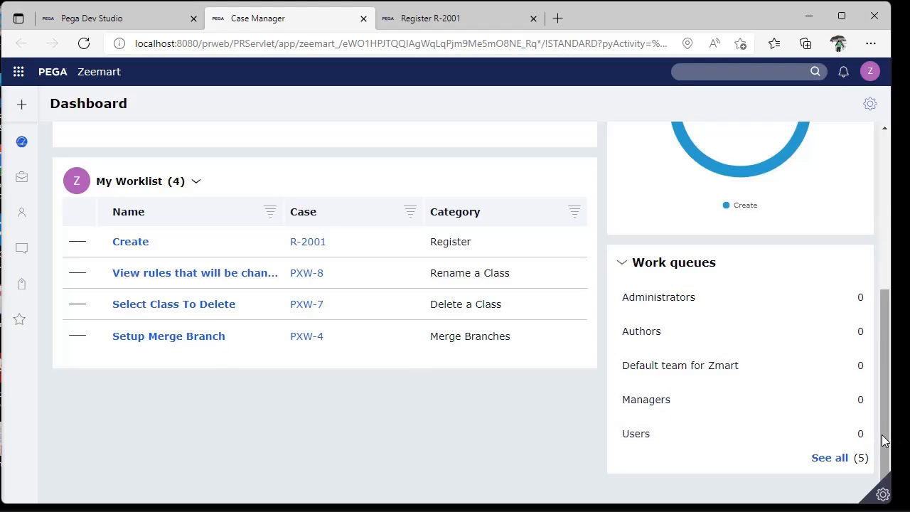
{"action": "left_click_drag", "start_coordinate": [885, 441], "coordinate": [900, 250]}
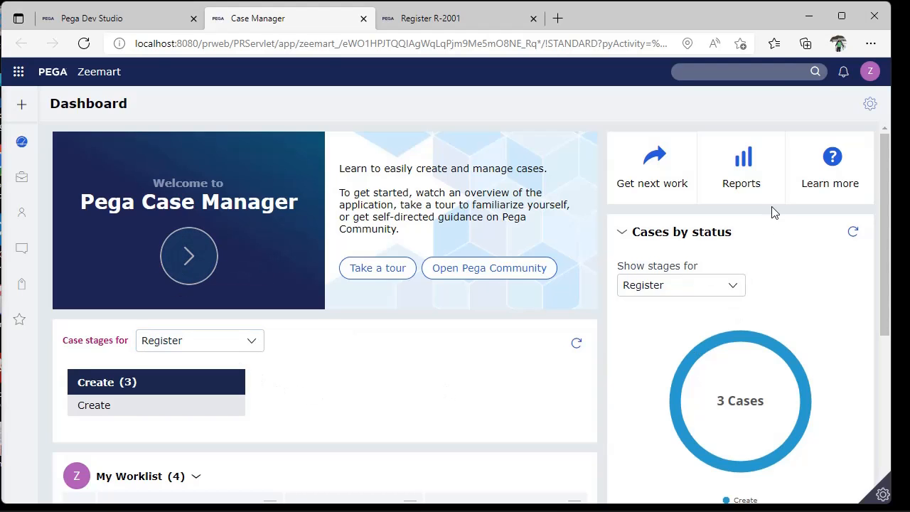
{"action": "left_click_drag", "start_coordinate": [886, 295], "coordinate": [895, 273]}
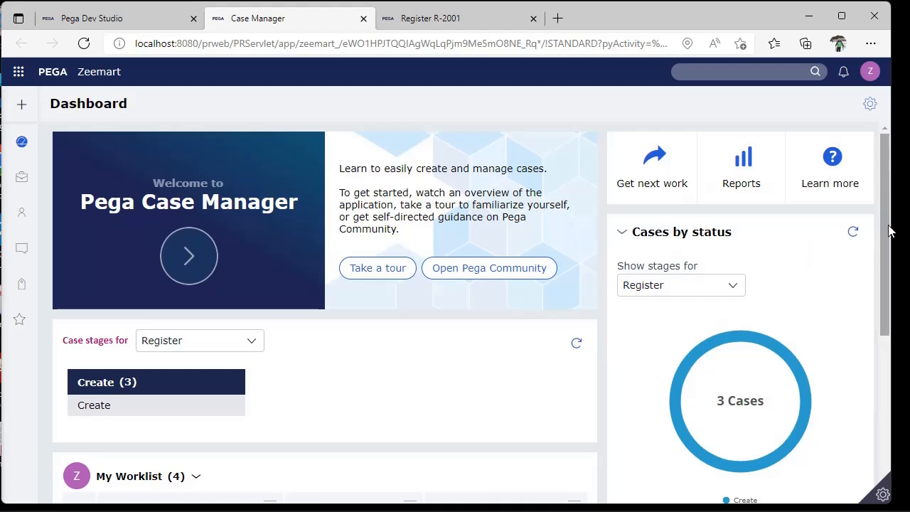
Step: Switch the dashboard's template to Four square, publish it and review the published layout
{"action": "left_click", "coordinate": [871, 104]}
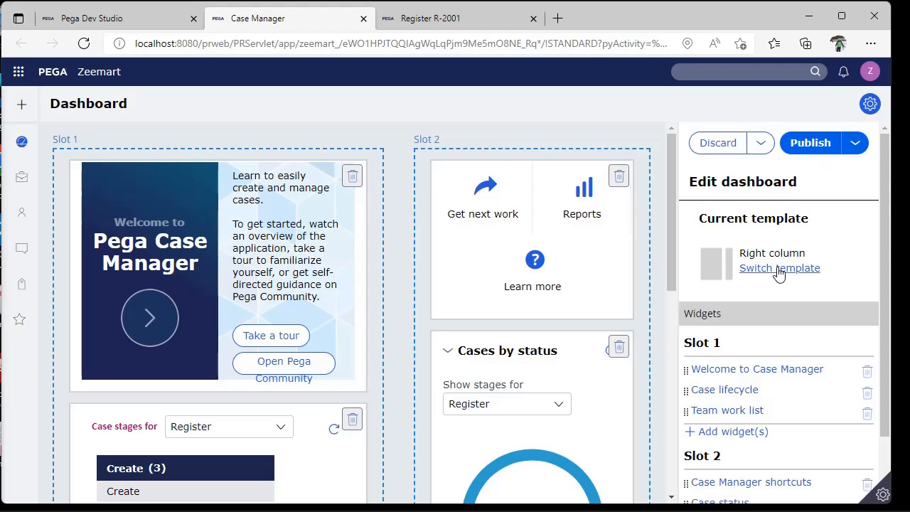
{"action": "left_click", "coordinate": [780, 269]}
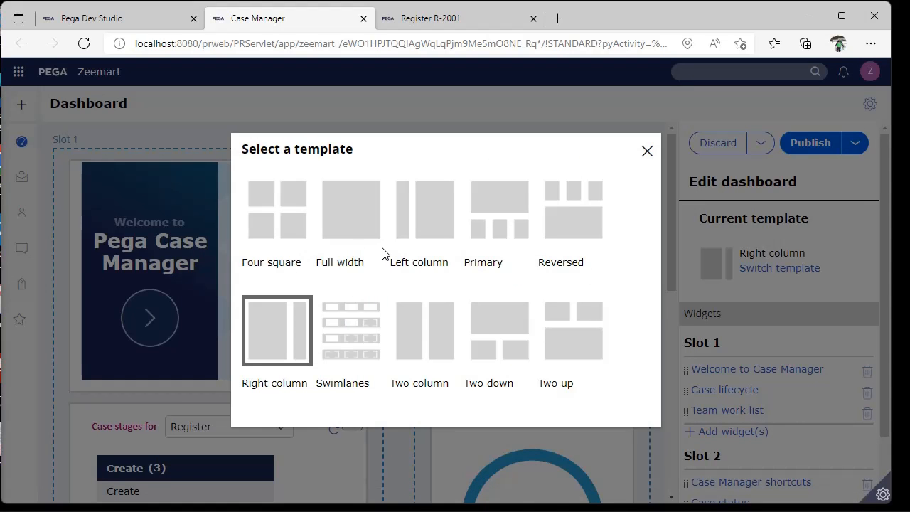
{"action": "left_click", "coordinate": [272, 230]}
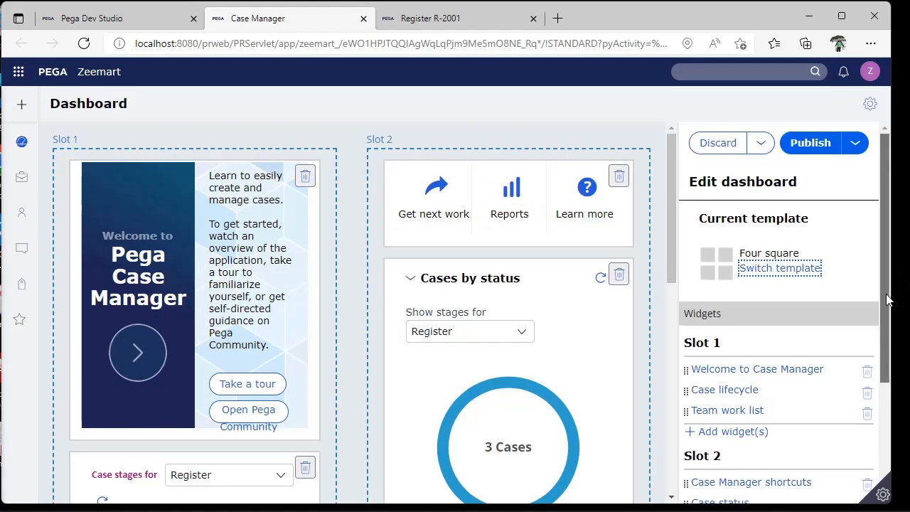
{"action": "scroll", "coordinate": [871, 426], "scroll_direction": "down", "scroll_amount": 3}
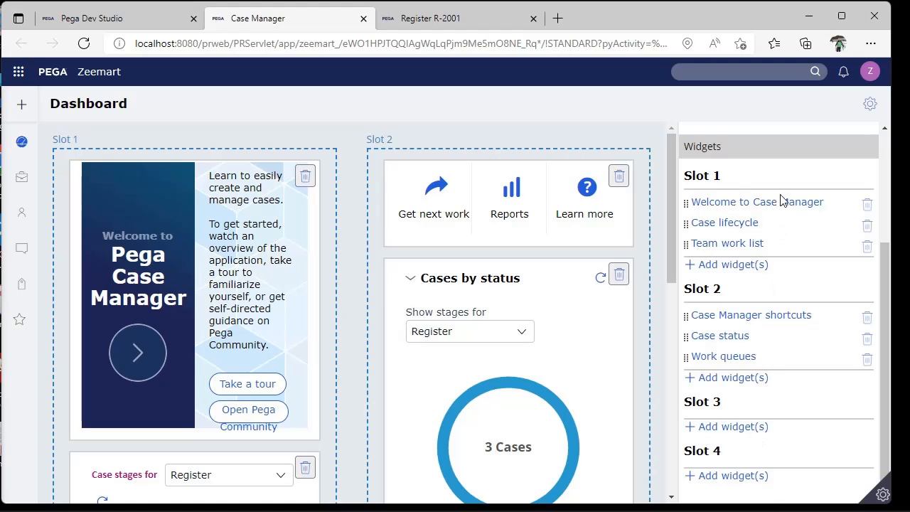
{"action": "scroll", "coordinate": [630, 278], "scroll_direction": "down", "scroll_amount": 6}
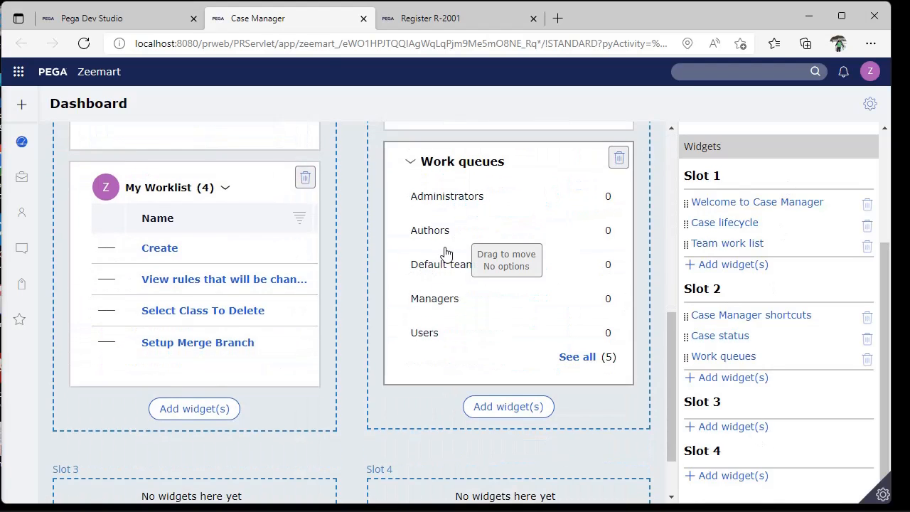
{"action": "scroll", "coordinate": [498, 332], "scroll_direction": "up", "scroll_amount": 8}
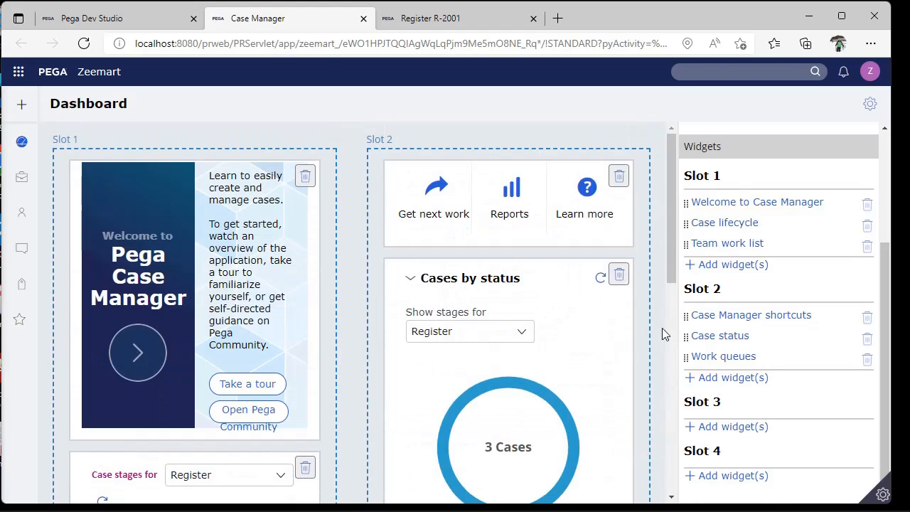
{"action": "scroll", "coordinate": [846, 235], "scroll_direction": "up", "scroll_amount": 3}
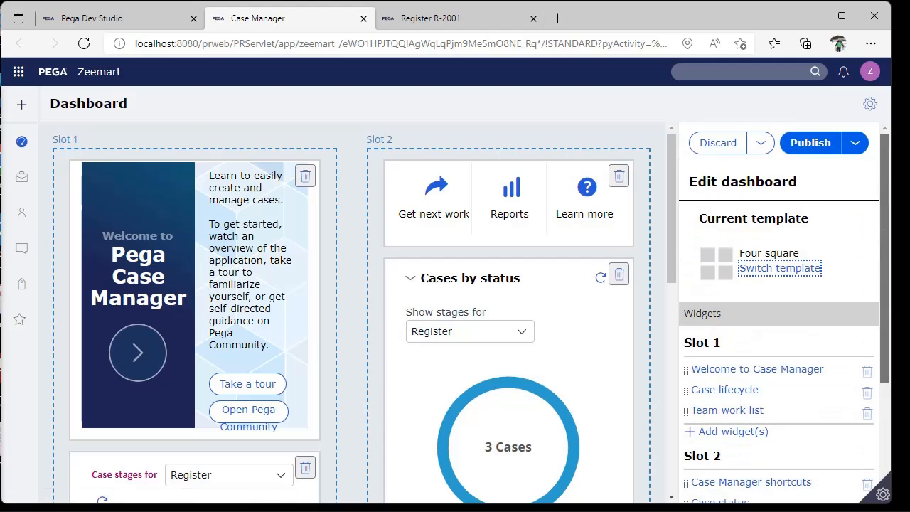
{"action": "left_click", "coordinate": [798, 151]}
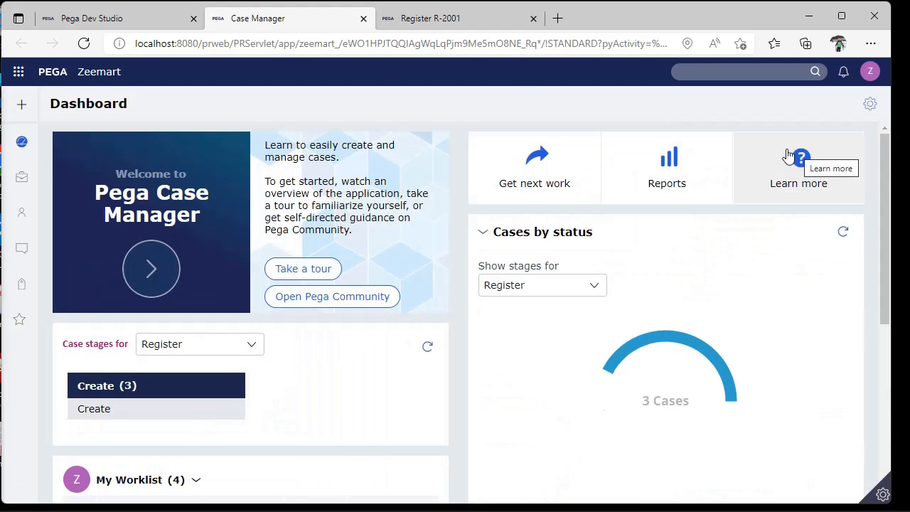
{"action": "scroll", "coordinate": [872, 328], "scroll_direction": "down", "scroll_amount": 5}
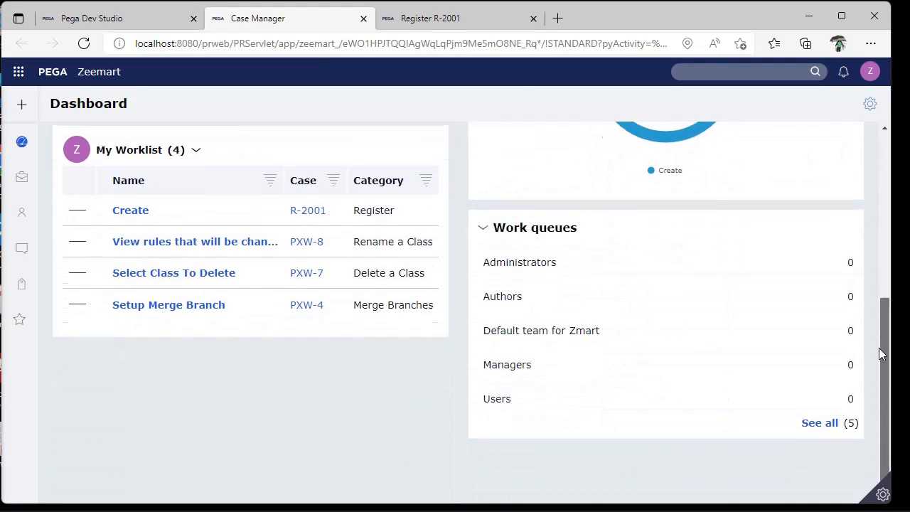
{"action": "scroll", "coordinate": [875, 345], "scroll_direction": "up", "scroll_amount": 5}
Step: Add the Team members widget to Slot 3 of the dashboard and publish the change
{"action": "left_click", "coordinate": [870, 104]}
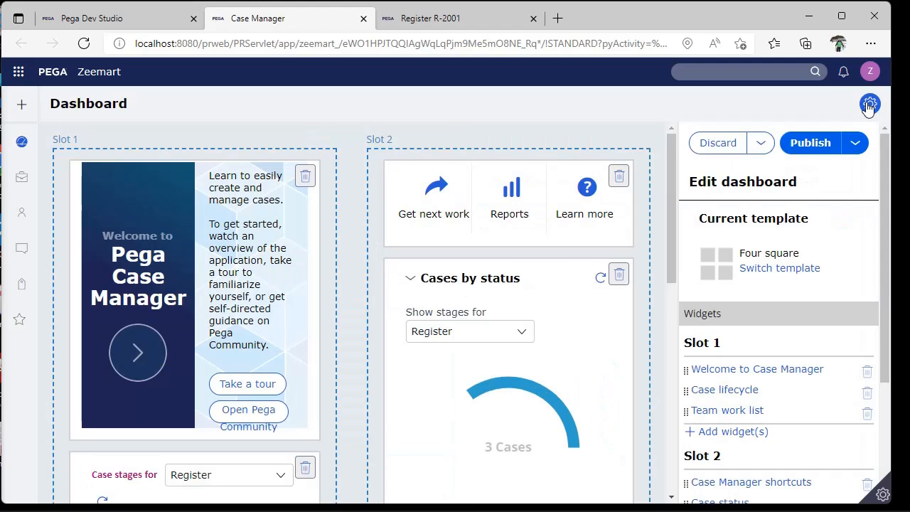
{"action": "scroll", "coordinate": [766, 293], "scroll_direction": "down", "scroll_amount": 3}
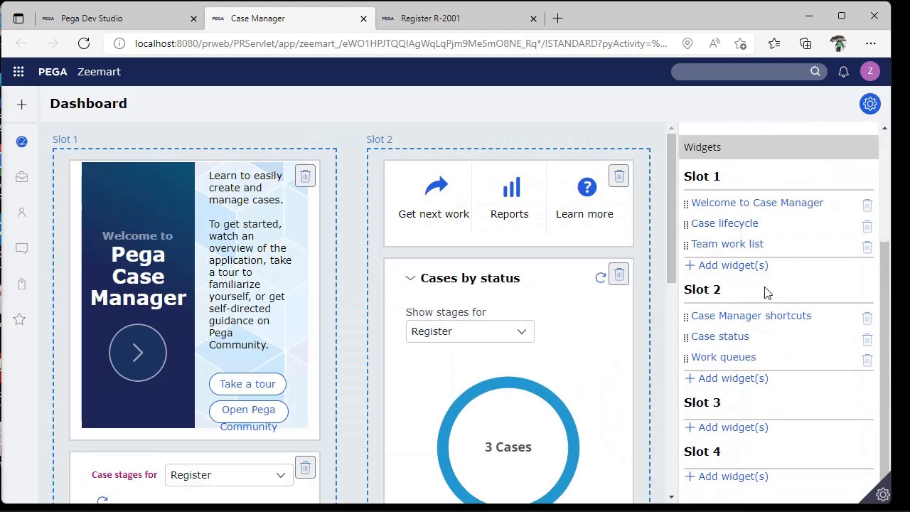
{"action": "left_click", "coordinate": [724, 431]}
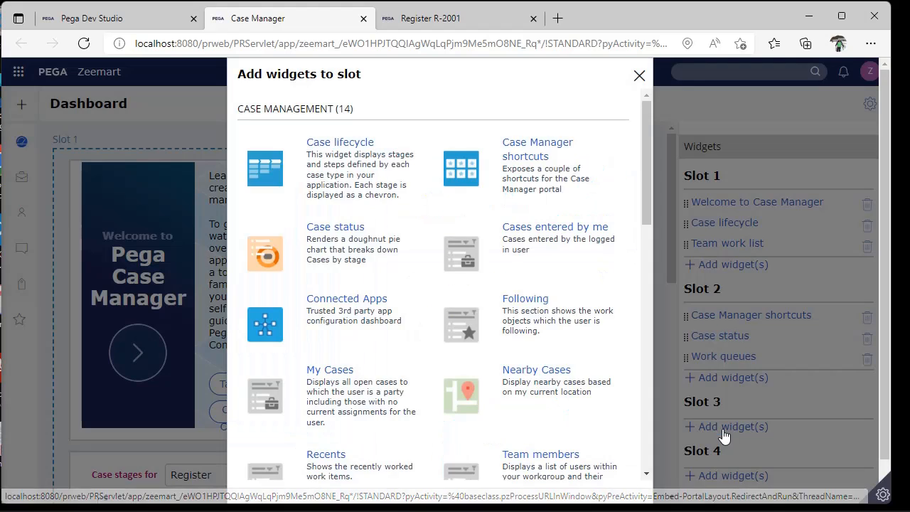
{"action": "left_click_drag", "start_coordinate": [644, 170], "coordinate": [608, 453]}
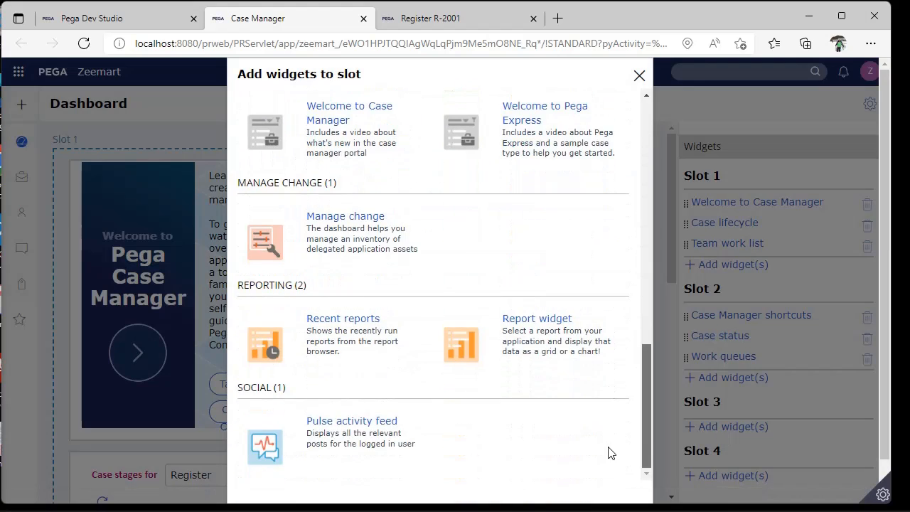
{"action": "left_click_drag", "start_coordinate": [646, 420], "coordinate": [648, 287]}
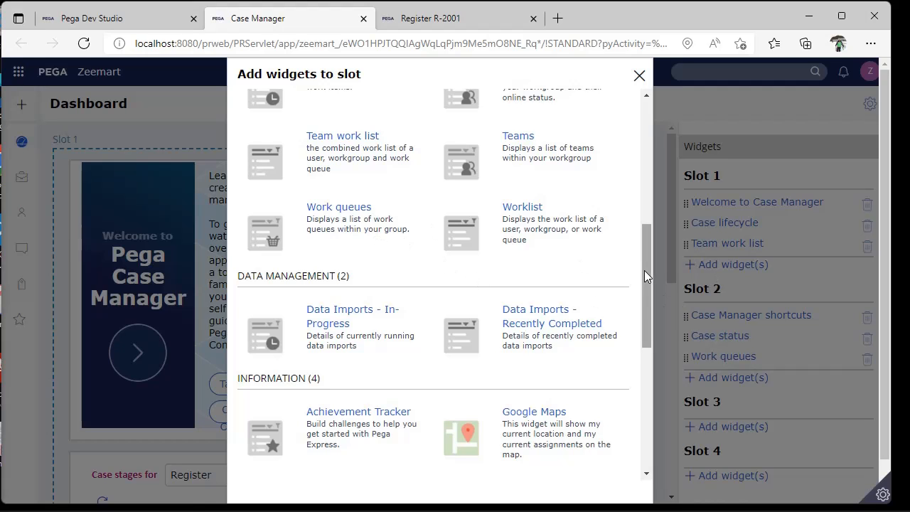
{"action": "left_click_drag", "start_coordinate": [644, 270], "coordinate": [650, 221]}
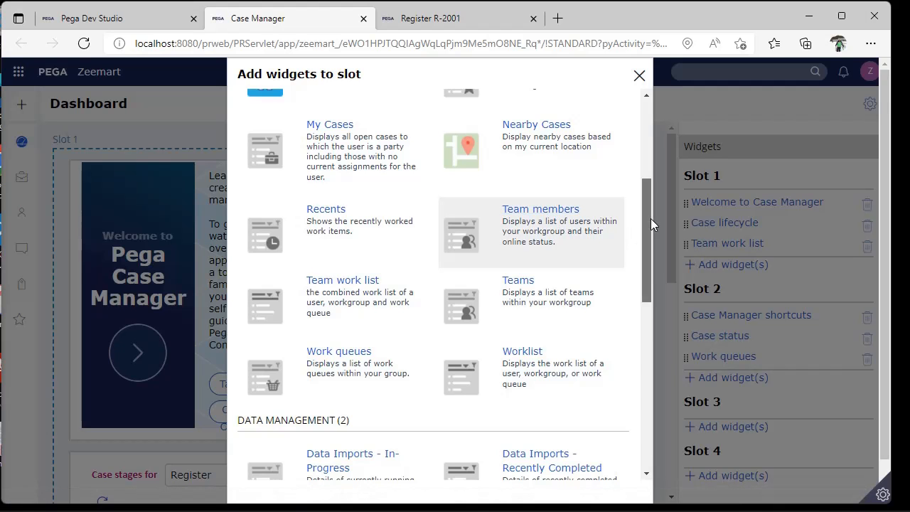
{"action": "left_click", "coordinate": [615, 224]}
{"action": "scroll", "coordinate": [850, 284], "scroll_direction": "up", "scroll_amount": 5}
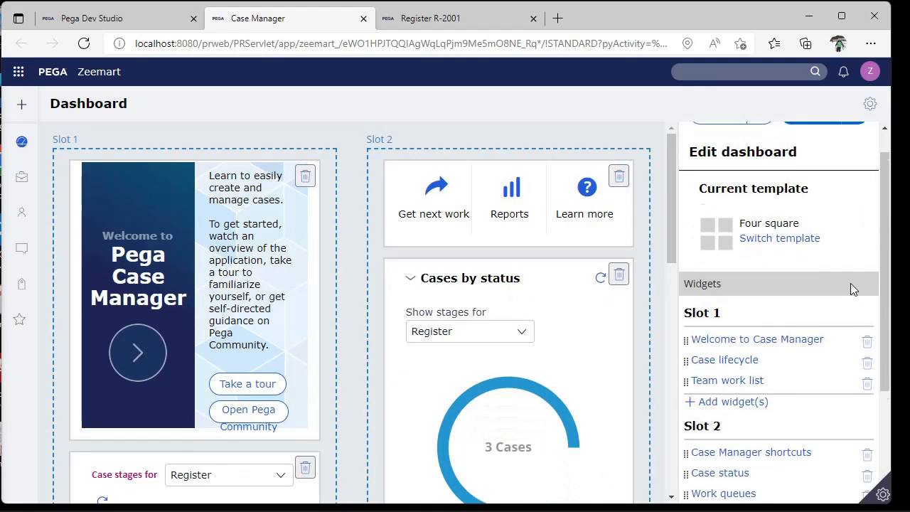
{"action": "left_click", "coordinate": [815, 152]}
{"action": "left_click_drag", "start_coordinate": [886, 185], "coordinate": [879, 206]}
Step: Switch the dashboard's template to Two column, publish it and review the published layout
{"action": "left_click", "coordinate": [870, 104]}
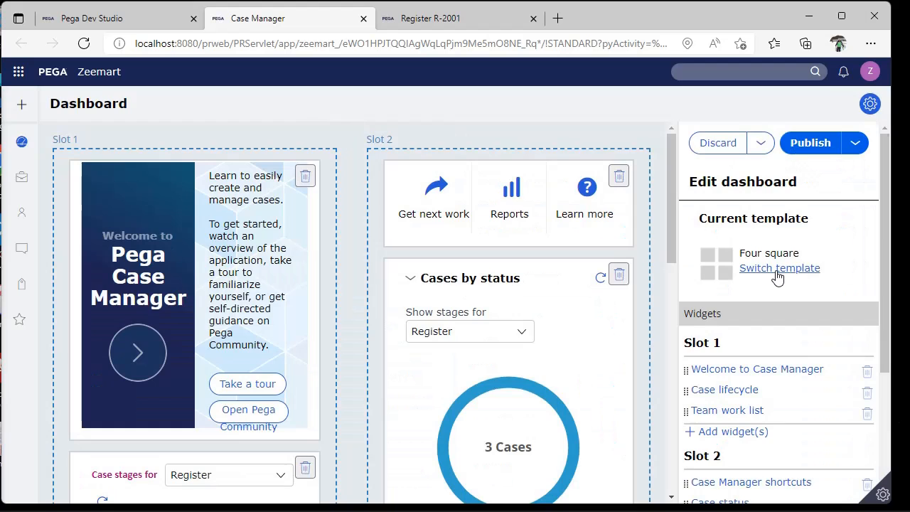
{"action": "left_click", "coordinate": [777, 271]}
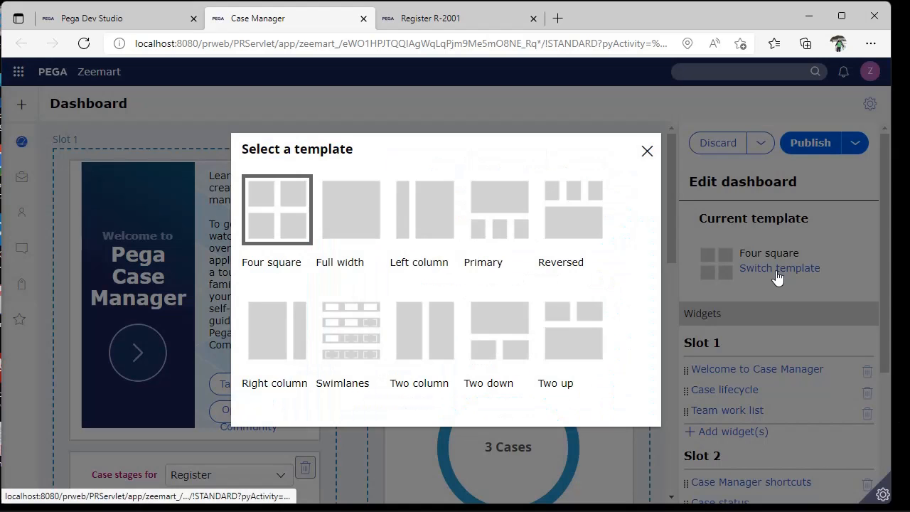
{"action": "left_click", "coordinate": [427, 345]}
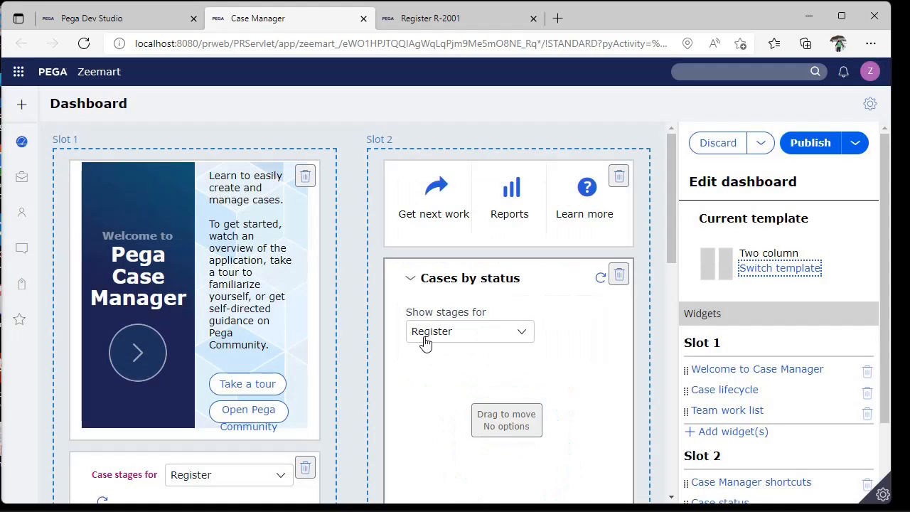
{"action": "left_click", "coordinate": [806, 154]}
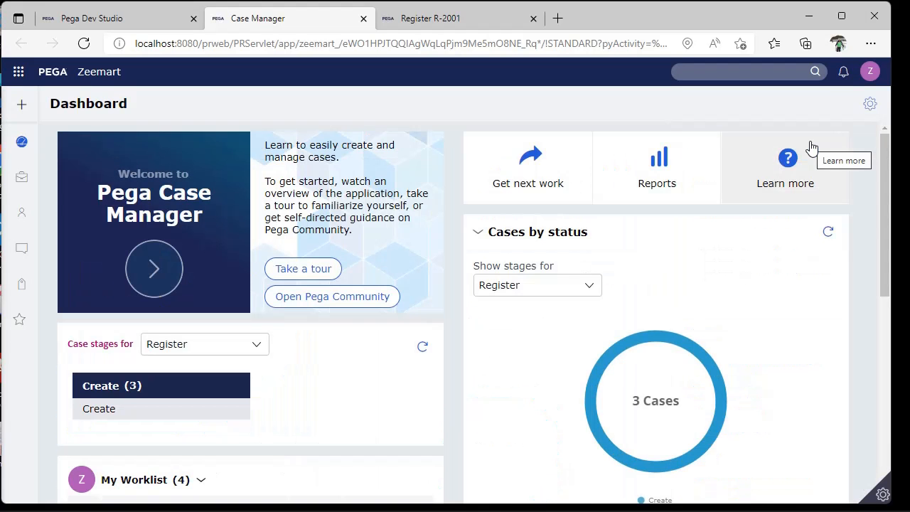
{"action": "left_click_drag", "start_coordinate": [886, 204], "coordinate": [906, 103]}
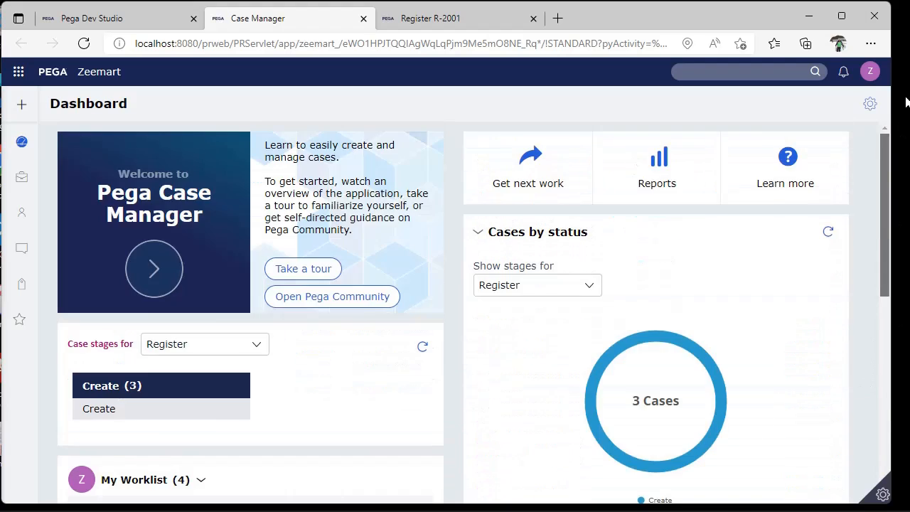
Step: Reopen the dashboard for editing and revert its customizations
{"action": "left_click", "coordinate": [870, 103]}
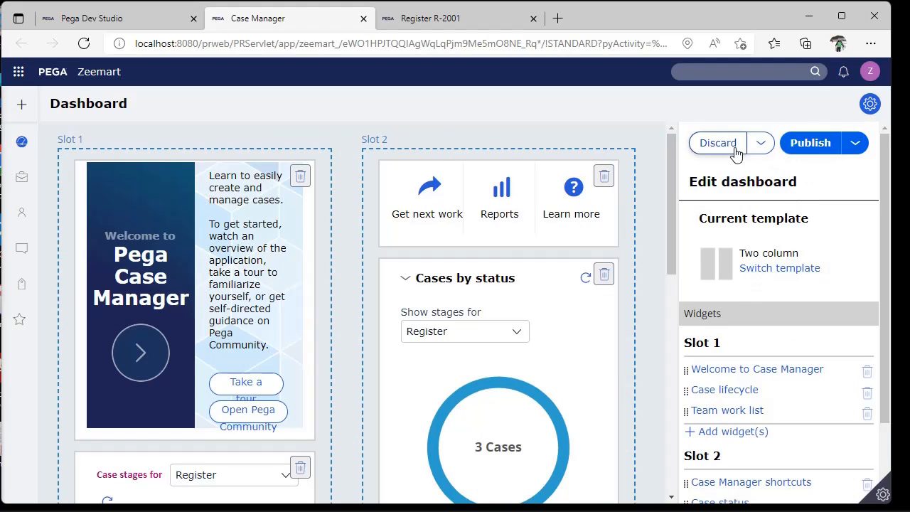
{"action": "left_click", "coordinate": [760, 143]}
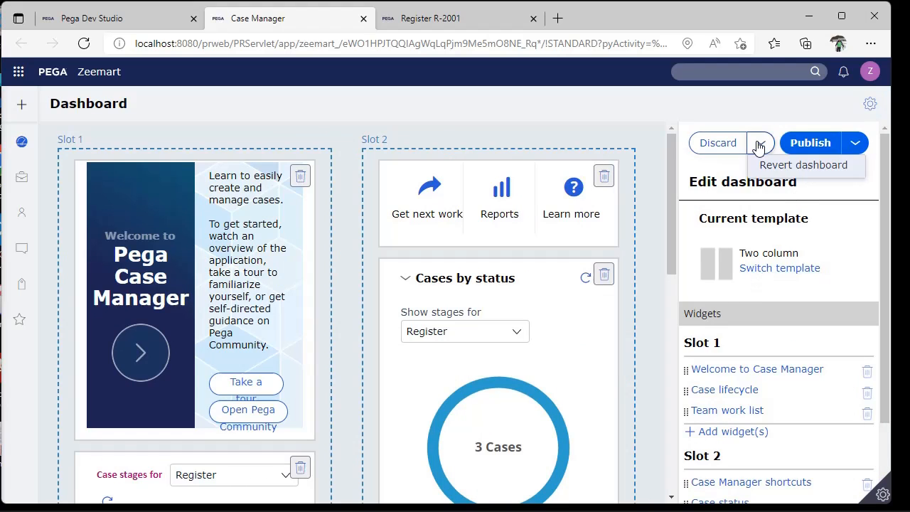
{"action": "left_click", "coordinate": [791, 167]}
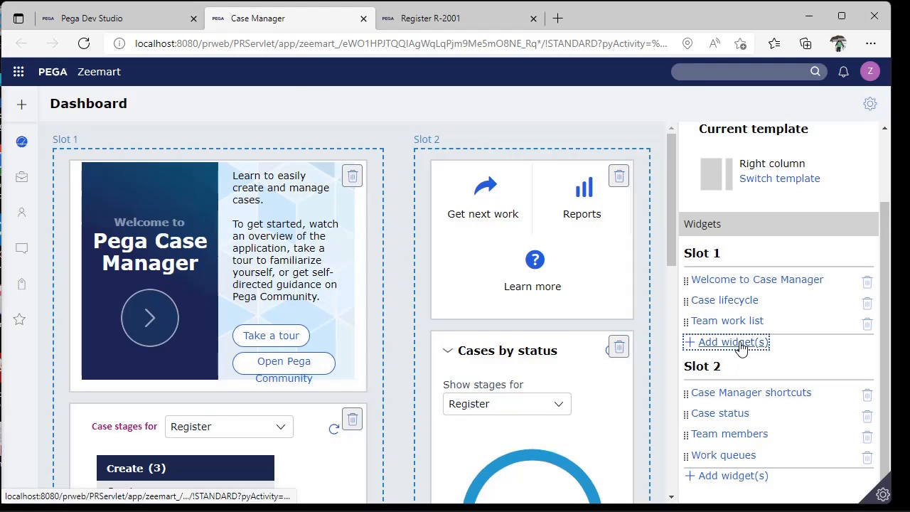
Step: Look through the widgets offered for Slot 1, from Case Management to Social, and leave the list without adding any
{"action": "left_click", "coordinate": [736, 343]}
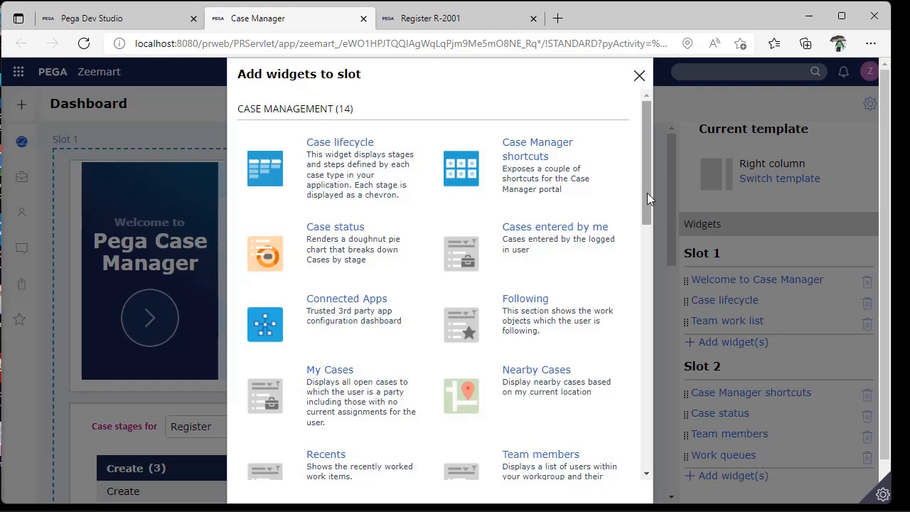
{"action": "left_click_drag", "start_coordinate": [647, 193], "coordinate": [643, 477]}
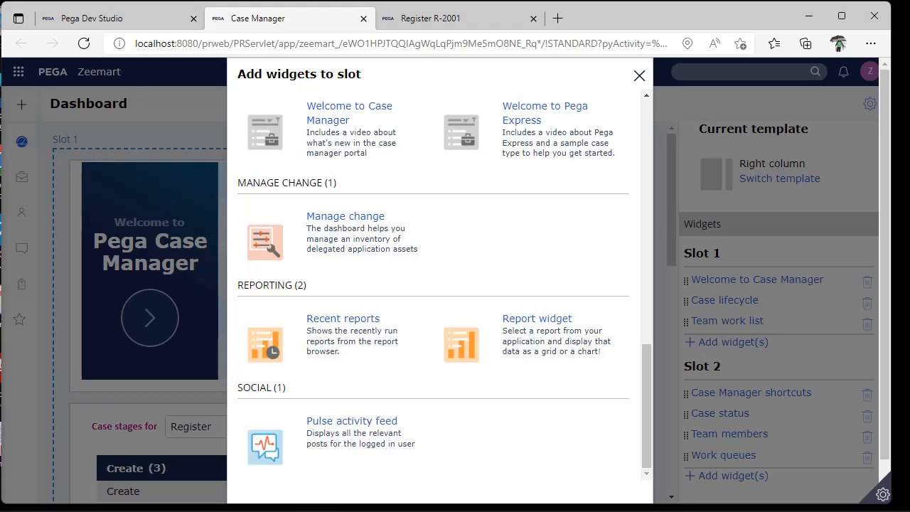
{"action": "left_click_drag", "start_coordinate": [646, 359], "coordinate": [673, 112]}
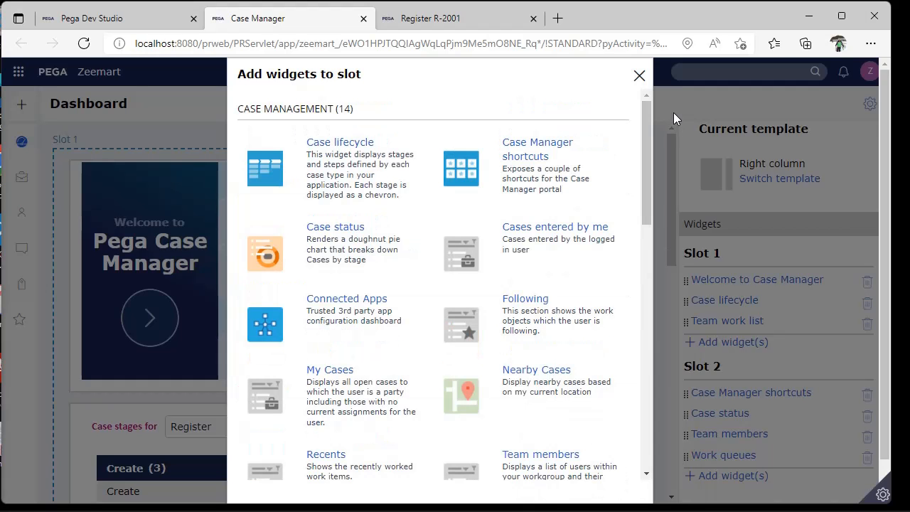
{"action": "key", "text": "Escape"}
Step: Switch to Dev Studio and look over the Data capture, Data display and Action controls available for region B of Capture Address Info
{"action": "left_click", "coordinate": [132, 23]}
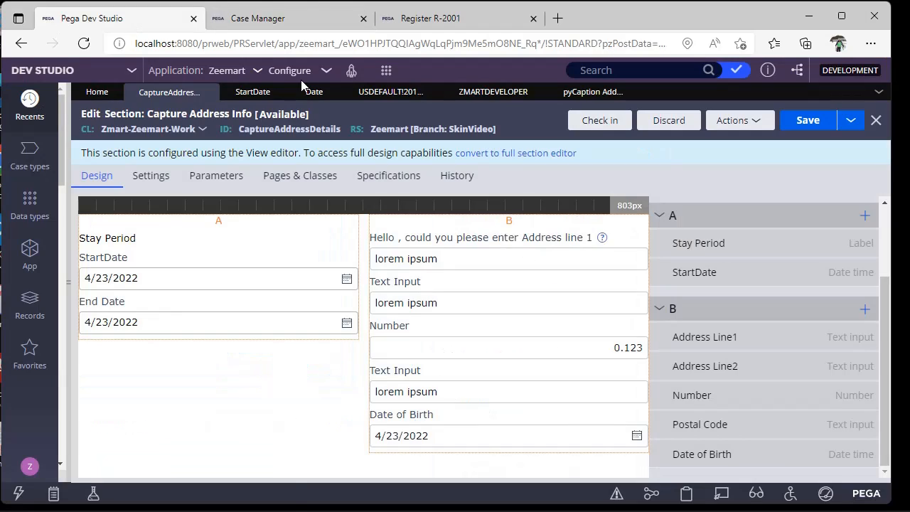
{"action": "left_click", "coordinate": [289, 71]}
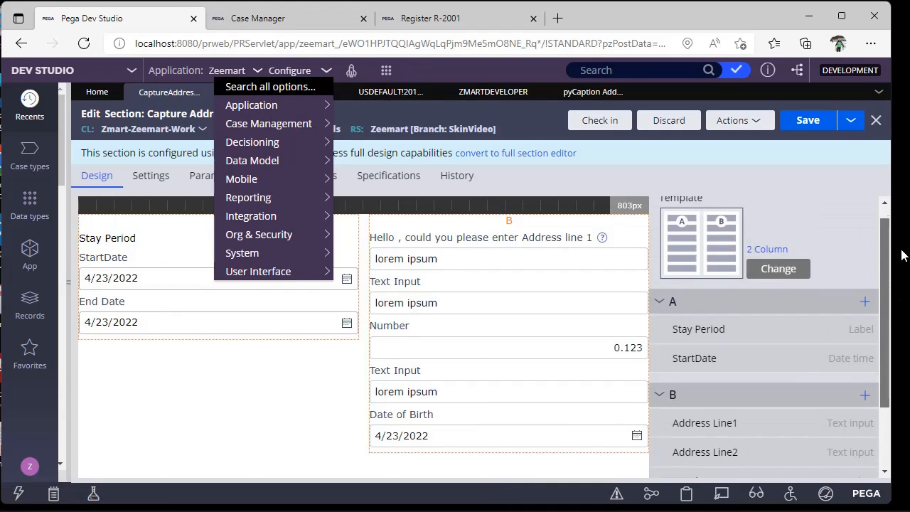
{"action": "left_click", "coordinate": [866, 310]}
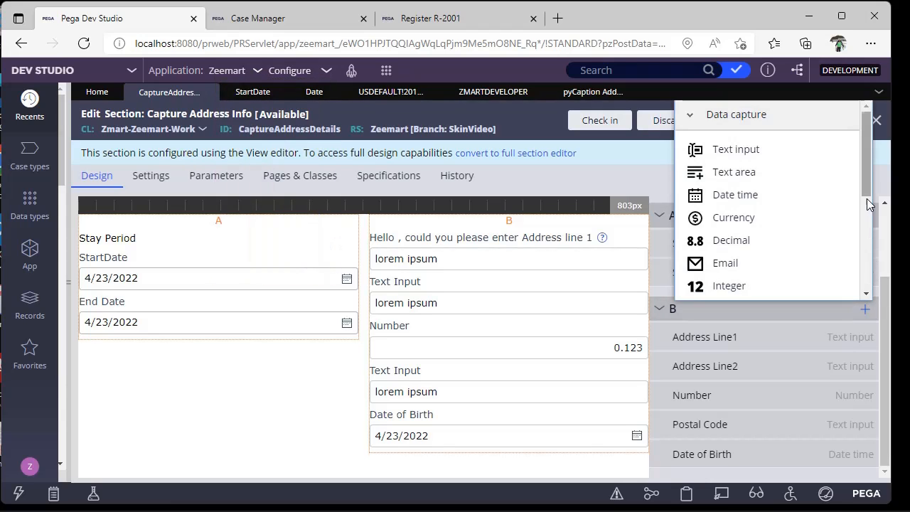
{"action": "left_click_drag", "start_coordinate": [867, 198], "coordinate": [859, 301]}
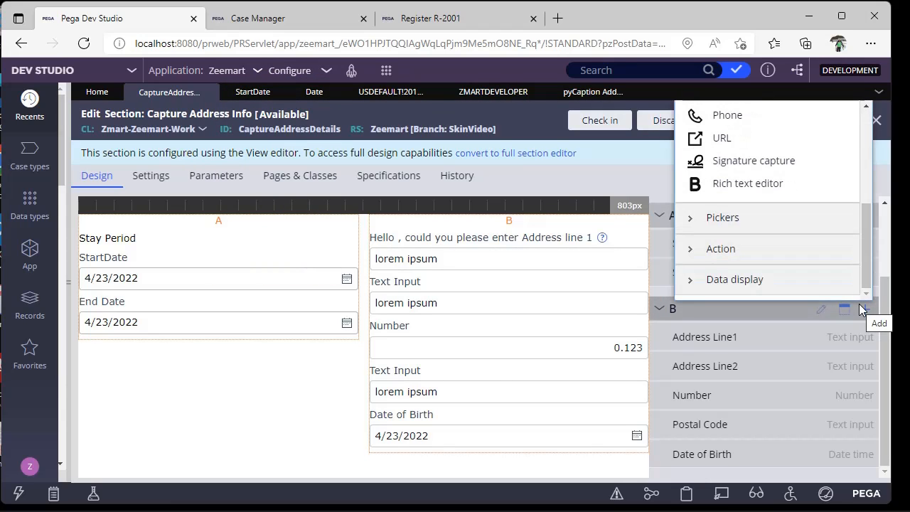
{"action": "left_click", "coordinate": [701, 291]}
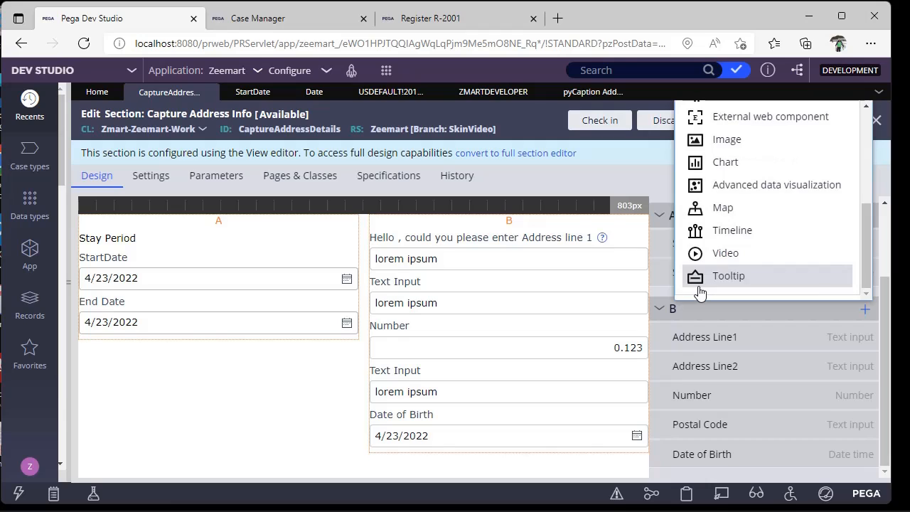
{"action": "scroll", "coordinate": [725, 248], "scroll_direction": "up", "scroll_amount": 3}
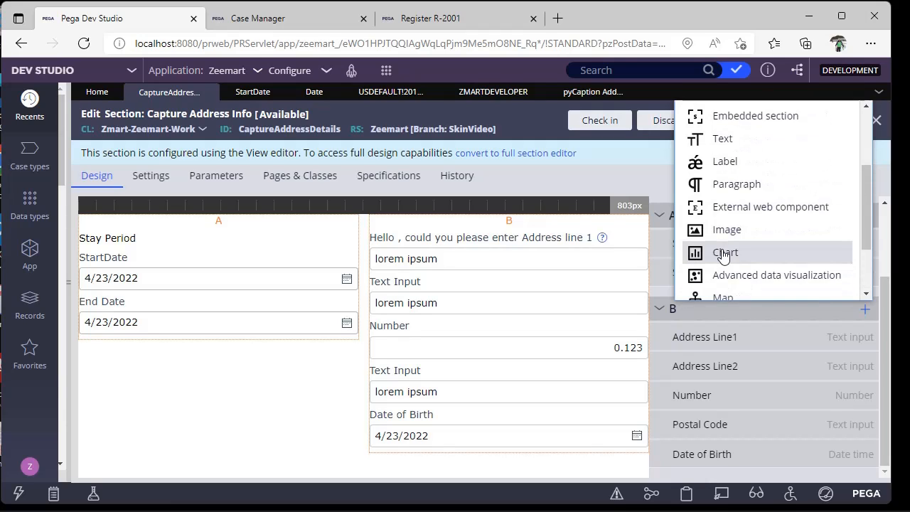
{"action": "scroll", "coordinate": [724, 258], "scroll_direction": "up", "scroll_amount": 2}
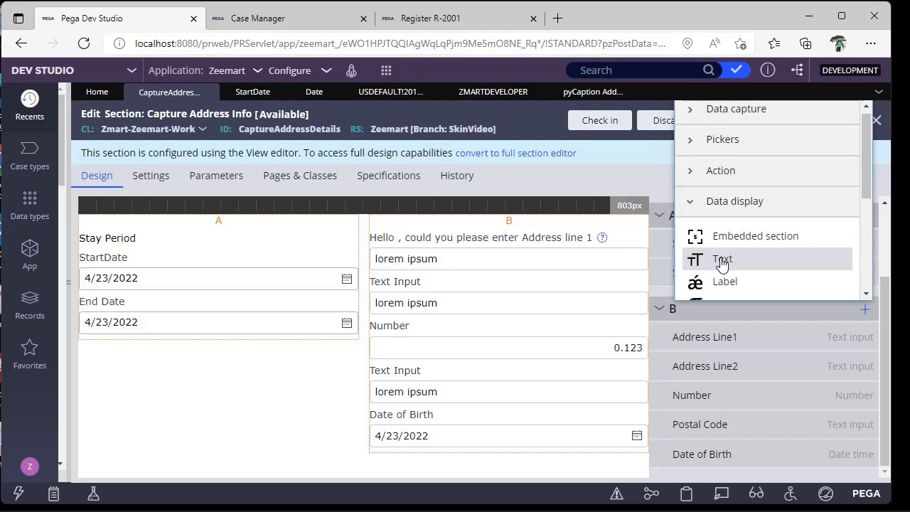
{"action": "left_click", "coordinate": [714, 174]}
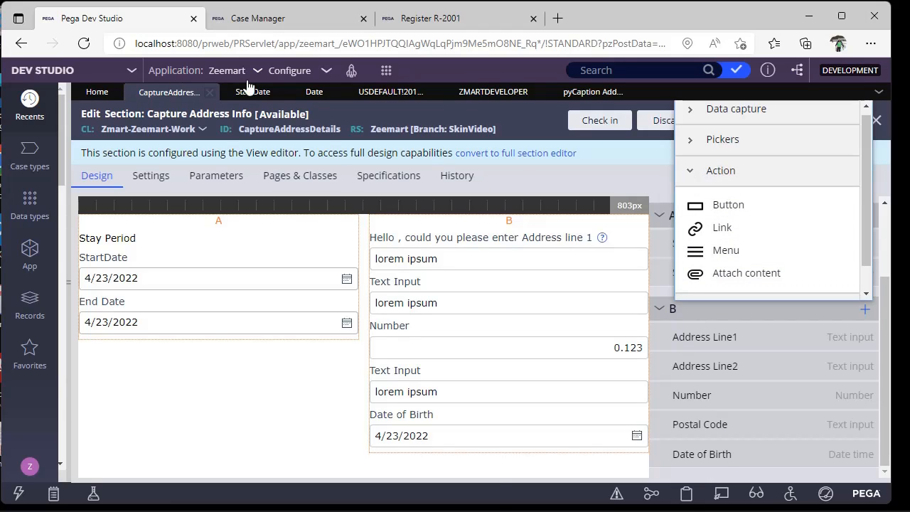
Step: Browse the UI elements gallery and open the Radio button example page
{"action": "left_click", "coordinate": [290, 74]}
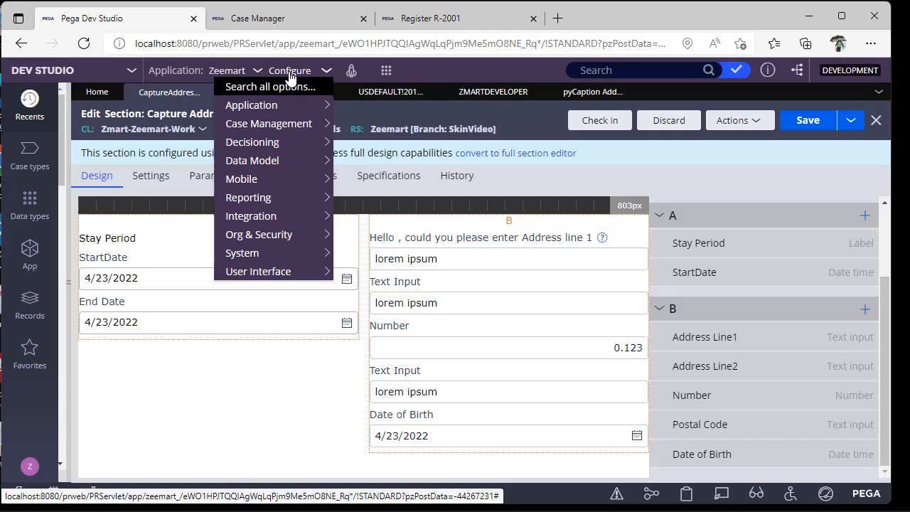
{"action": "mouse_move", "coordinate": [264, 271]}
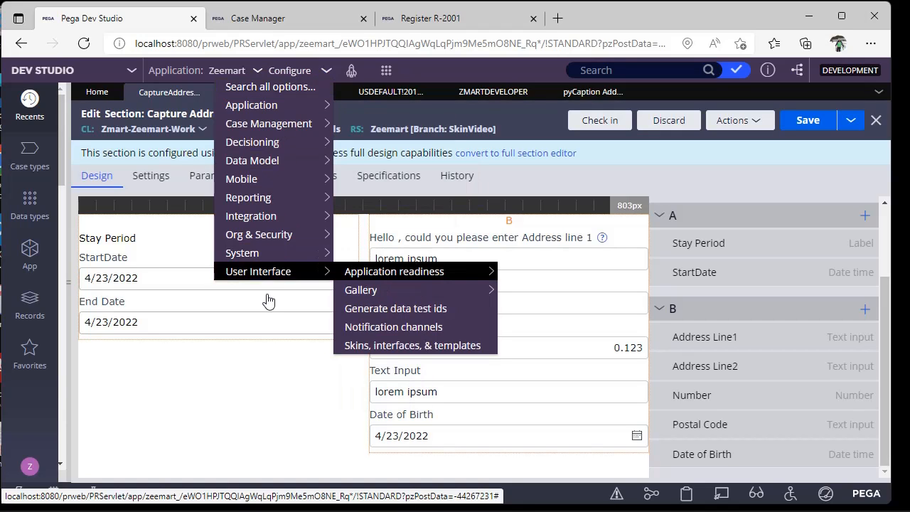
{"action": "mouse_move", "coordinate": [361, 291]}
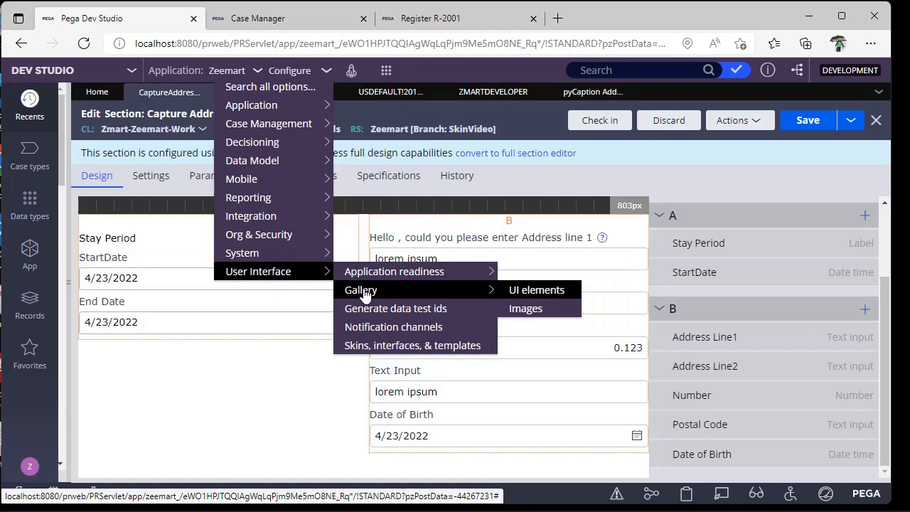
{"action": "left_click", "coordinate": [574, 293]}
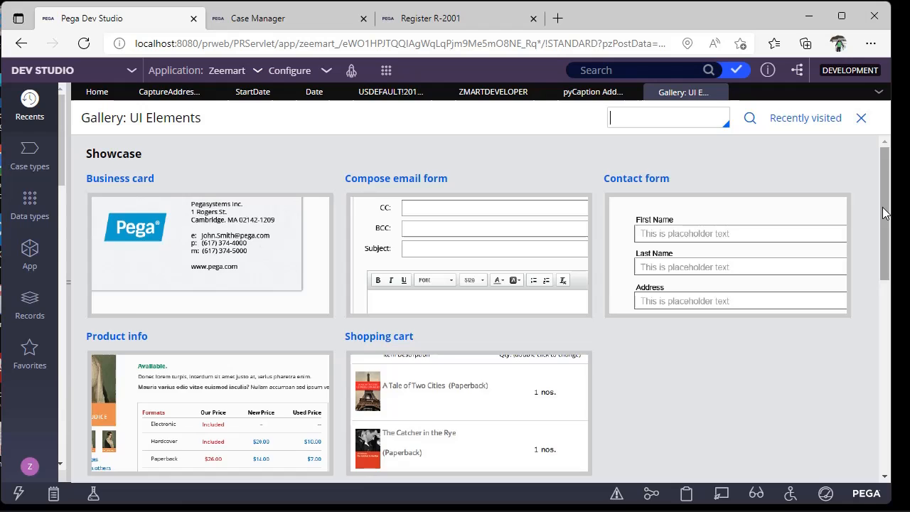
{"action": "left_click_drag", "start_coordinate": [883, 213], "coordinate": [884, 366]}
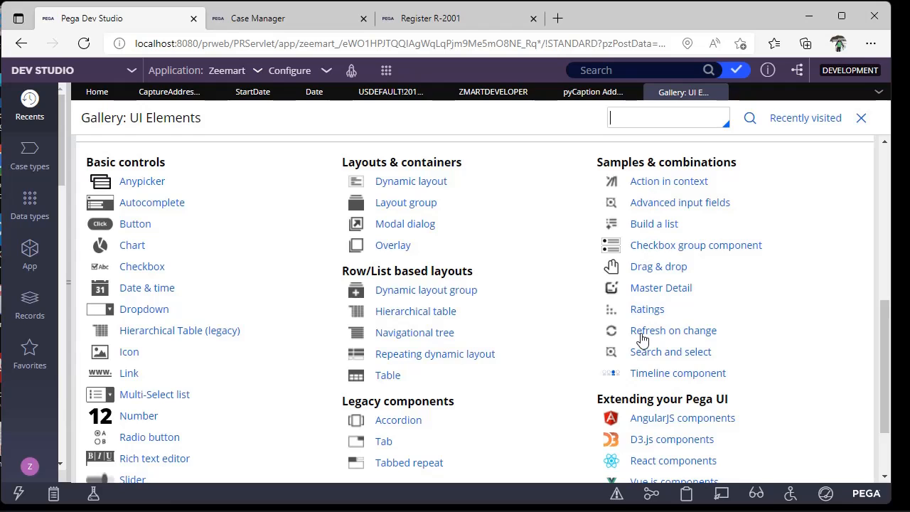
{"action": "scroll", "coordinate": [163, 382], "scroll_direction": "down", "scroll_amount": 2}
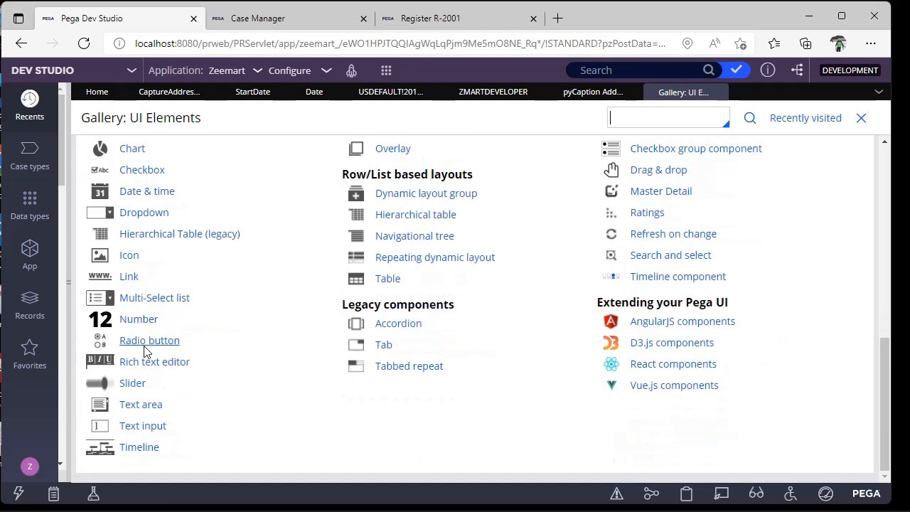
{"action": "left_click", "coordinate": [147, 346]}
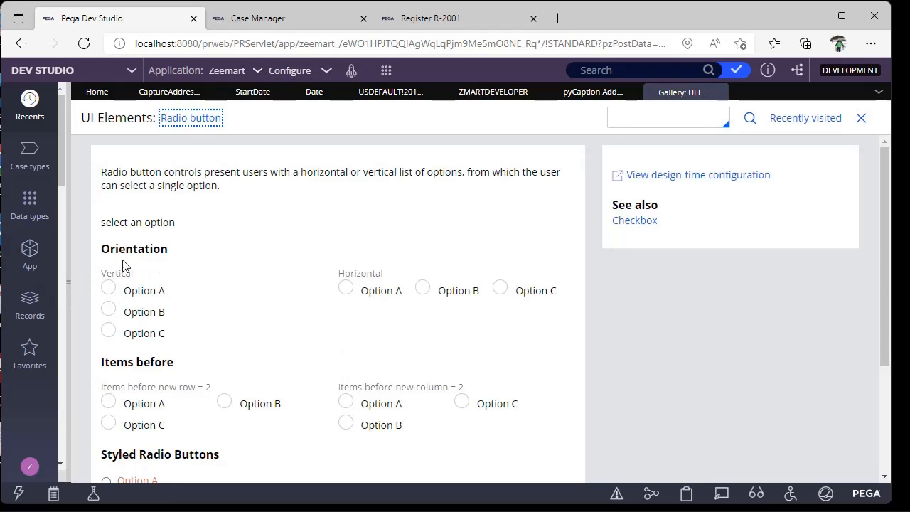
Step: Try the radio button samples, choosing Option A in the Vertical and Horizontal groups and Option C in Styled Radio Buttons
{"action": "left_click", "coordinate": [108, 289]}
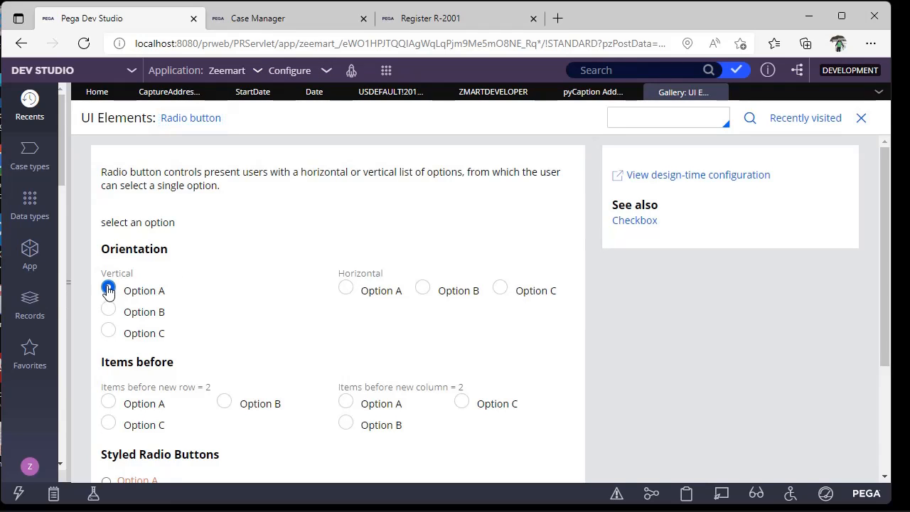
{"action": "left_click", "coordinate": [346, 289]}
{"action": "scroll", "coordinate": [348, 295], "scroll_direction": "down", "scroll_amount": 1}
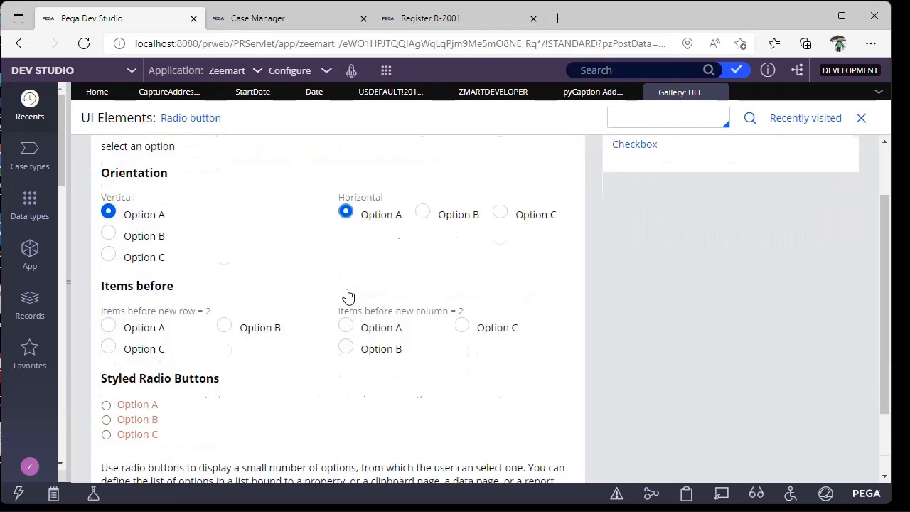
{"action": "scroll", "coordinate": [349, 295], "scroll_direction": "down", "scroll_amount": 1}
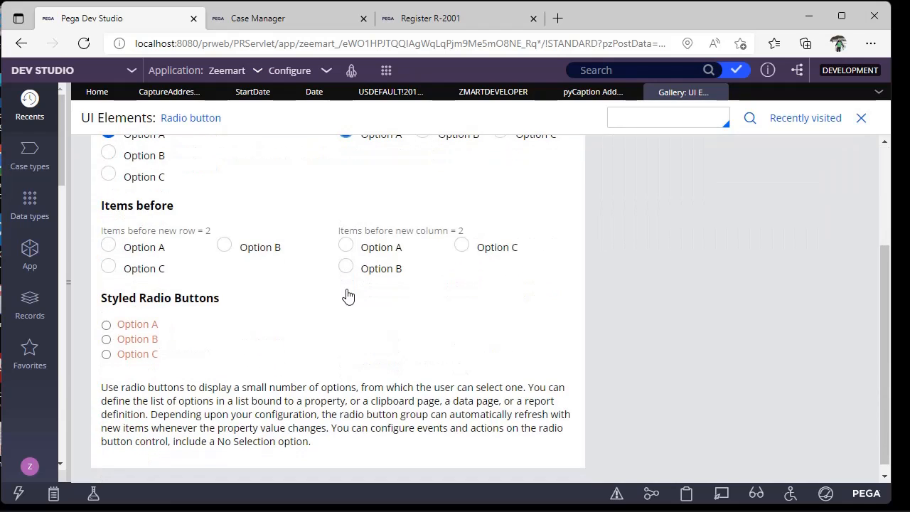
{"action": "left_click", "coordinate": [137, 331]}
{"action": "left_click", "coordinate": [134, 355]}
{"action": "scroll", "coordinate": [425, 346], "scroll_direction": "up", "scroll_amount": 3}
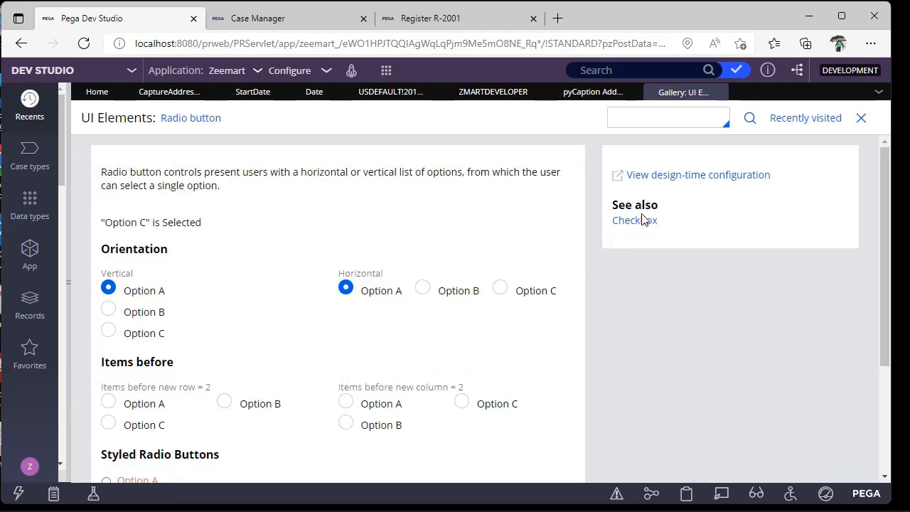
Step: Close the Radio button example, reopen the UI elements gallery and open the Slider example page
{"action": "left_click", "coordinate": [718, 92]}
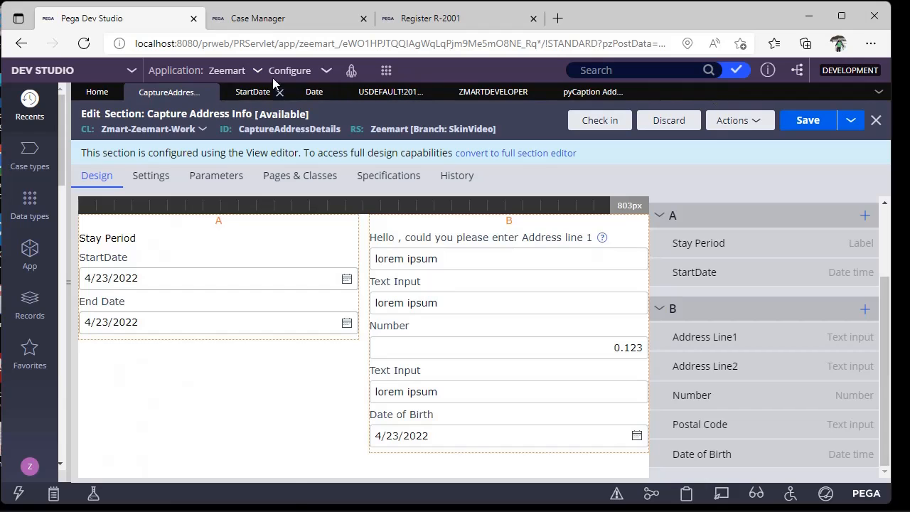
{"action": "left_click", "coordinate": [290, 70]}
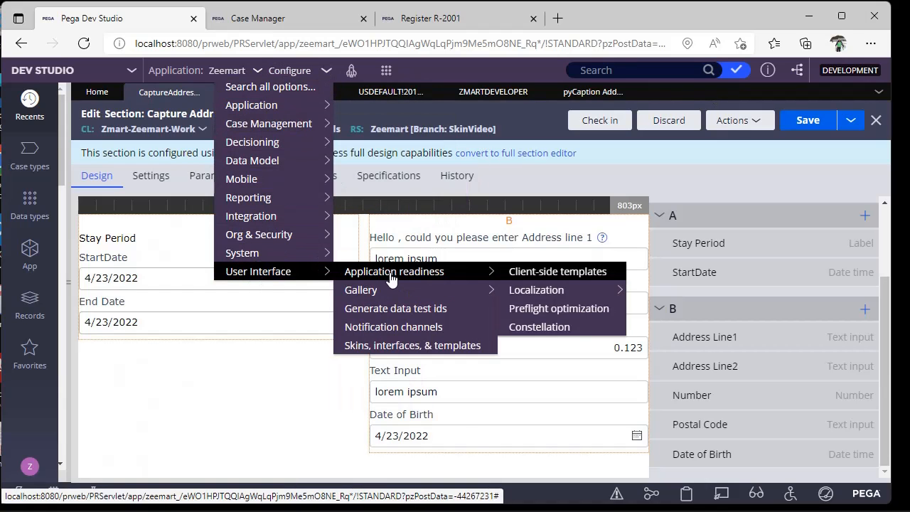
{"action": "left_click", "coordinate": [537, 289]}
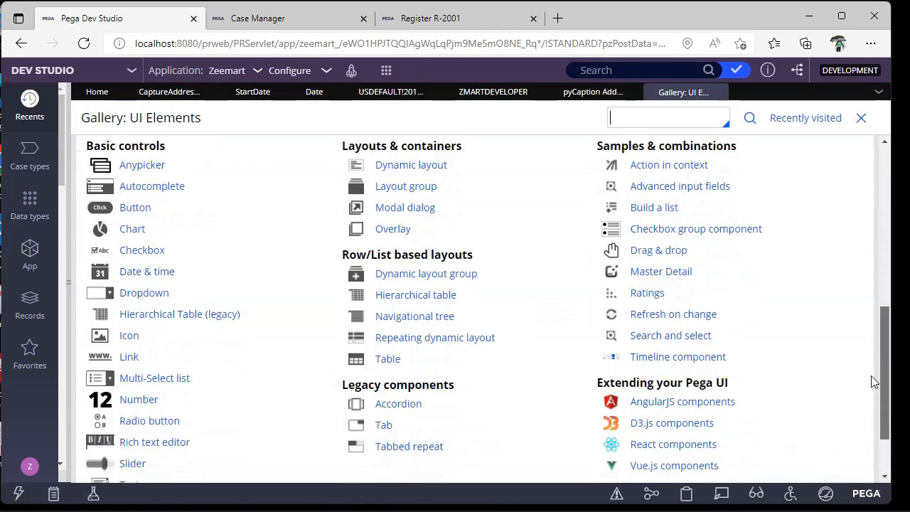
{"action": "scroll", "coordinate": [873, 406], "scroll_direction": "down", "scroll_amount": 2}
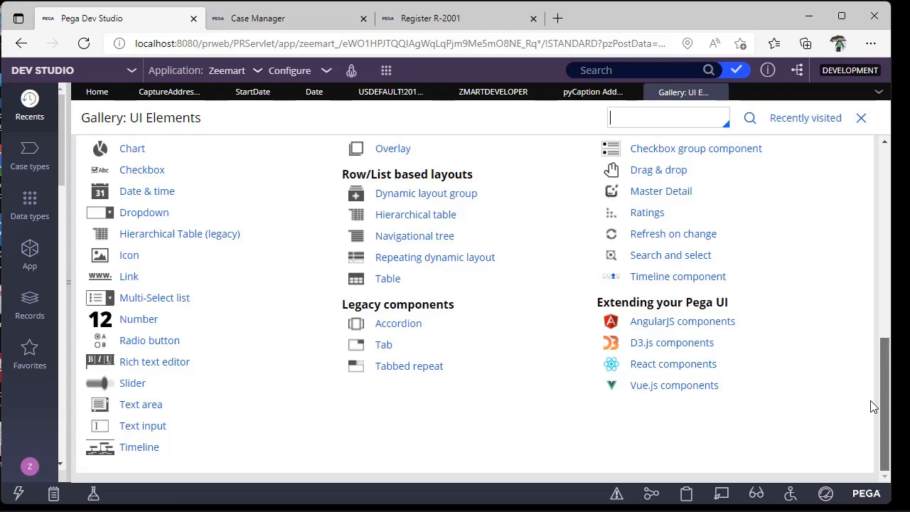
{"action": "left_click", "coordinate": [132, 386]}
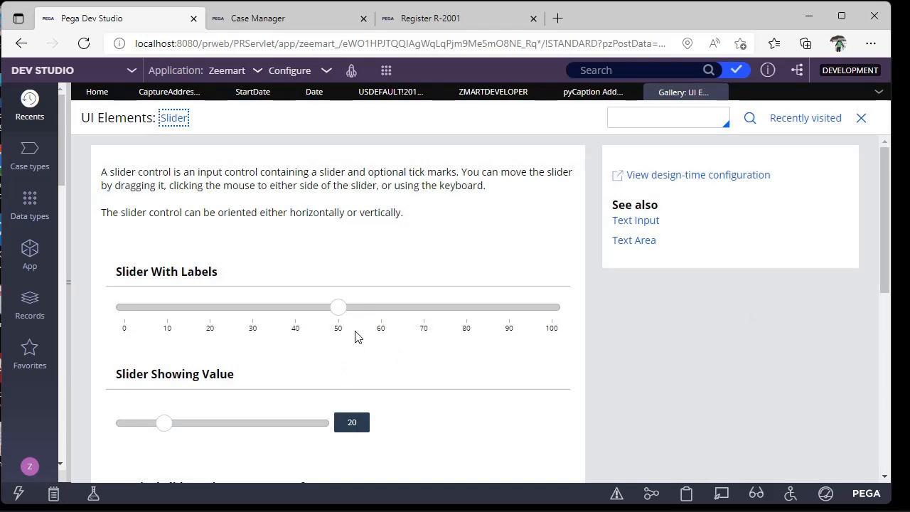
Step: Try the slider samples, setting Slider Showing Value to 35, and close the gallery to return to the Capture Address Info section
{"action": "left_click_drag", "start_coordinate": [339, 307], "coordinate": [348, 324]}
{"action": "left_click_drag", "start_coordinate": [220, 425], "coordinate": [193, 427]}
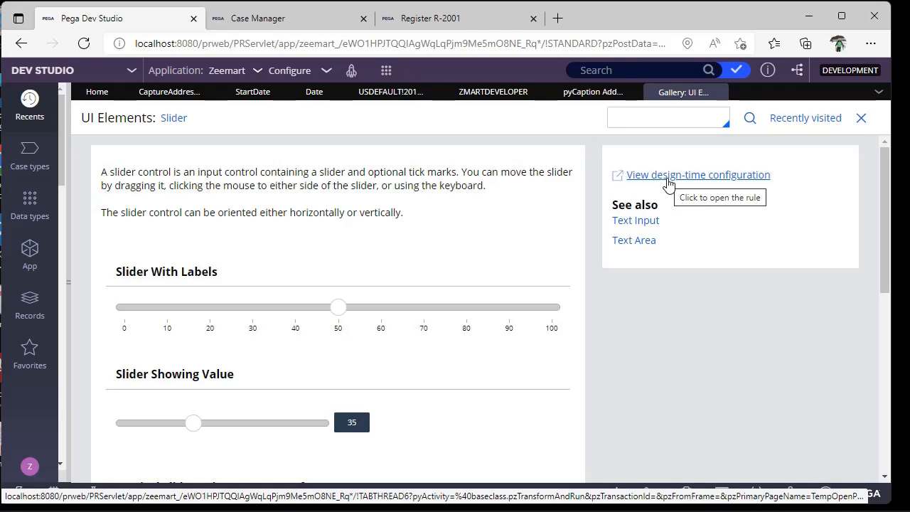
{"action": "left_click", "coordinate": [714, 93]}
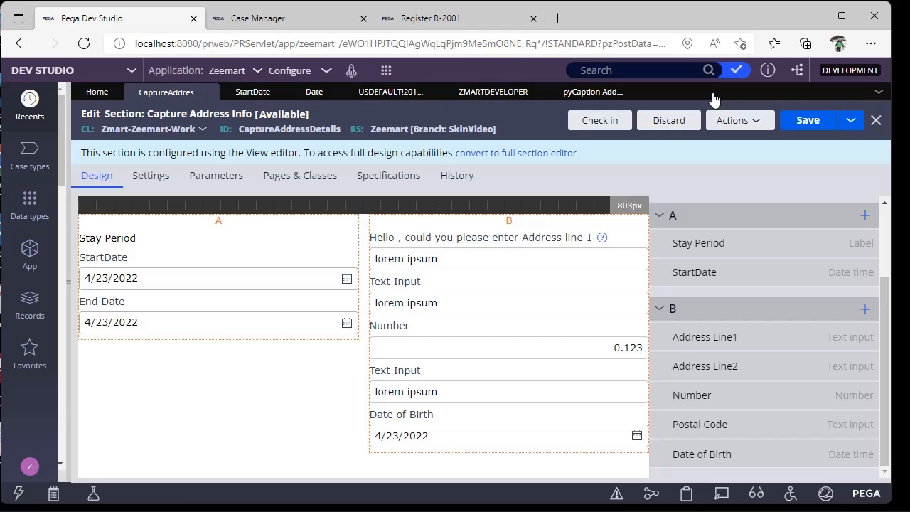
Step: Switch to the Register case form and enter a long test string starting with "fhgfff" in Address Line2
{"action": "key", "text": "ctrl+Tab"}
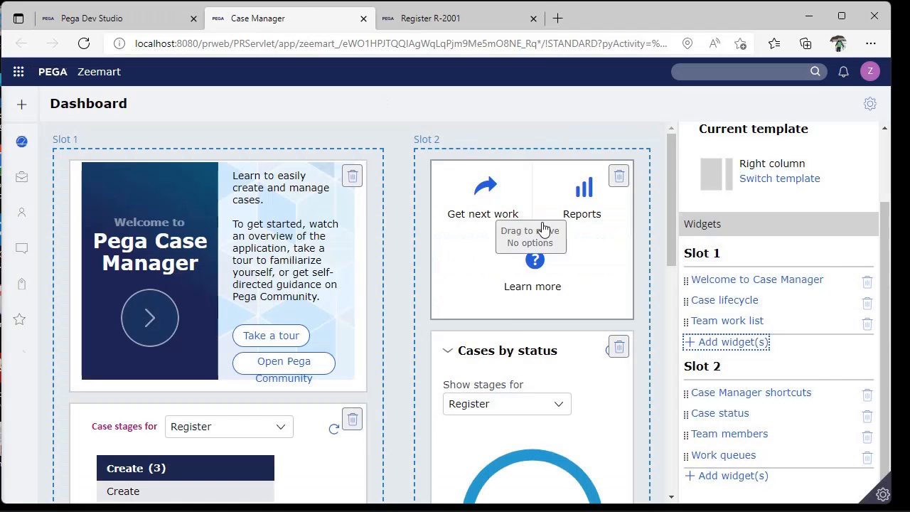
{"action": "key", "text": "ctrl+Tab"}
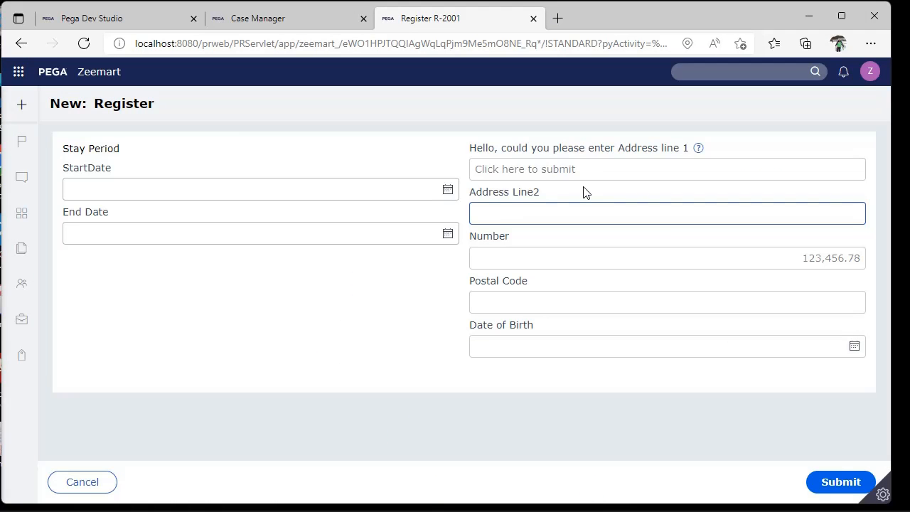
{"action": "left_click", "coordinate": [615, 213]}
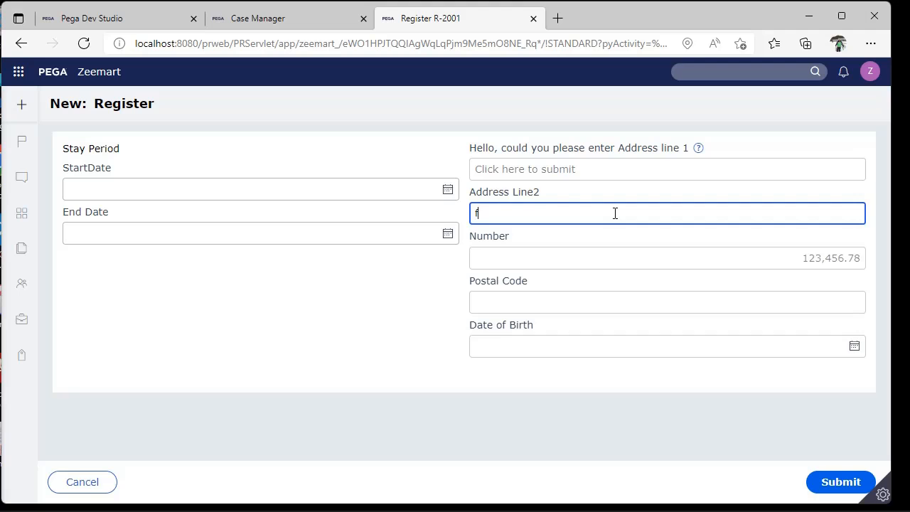
{"action": "type", "text": "fhgfffffffffffffffffffffffffffffffffffff"}
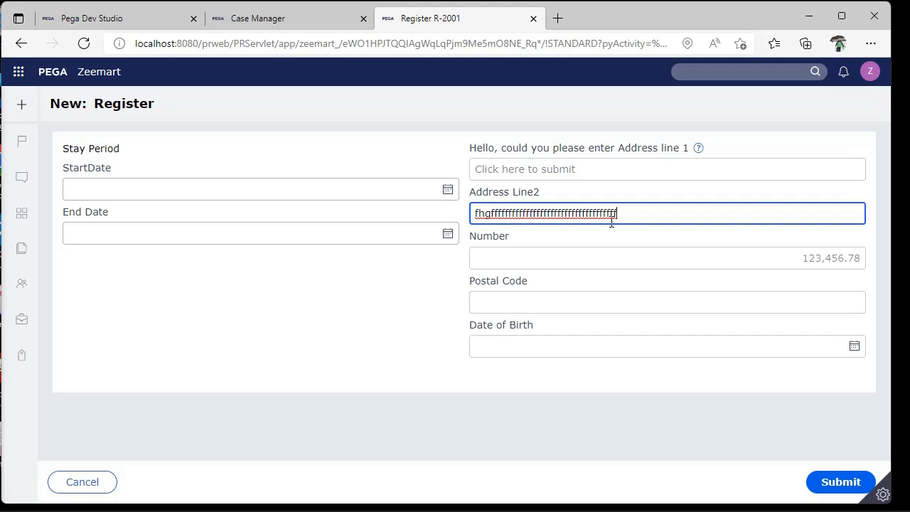
Step: Return to Dev Studio, open the presentation properties of the Address Line2 field, and try the Right and Center text alignments
{"action": "left_click", "coordinate": [152, 21]}
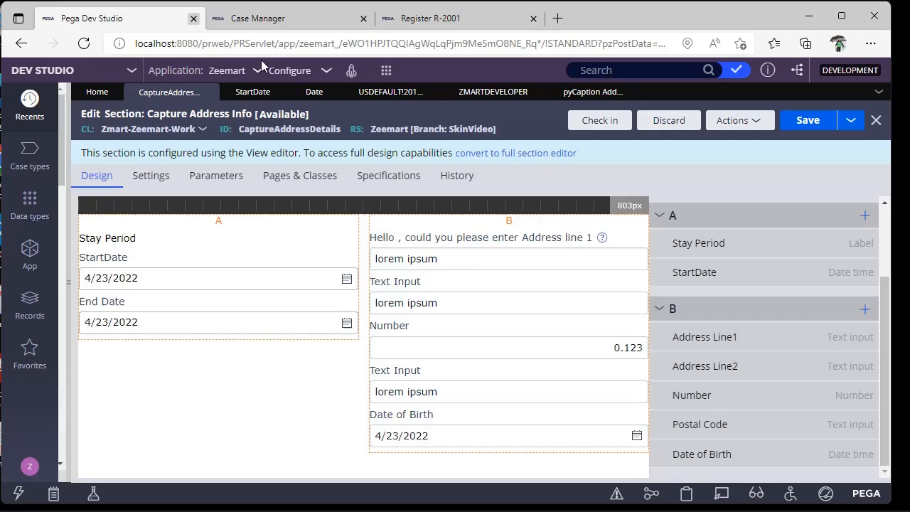
{"action": "double_click", "coordinate": [496, 295]}
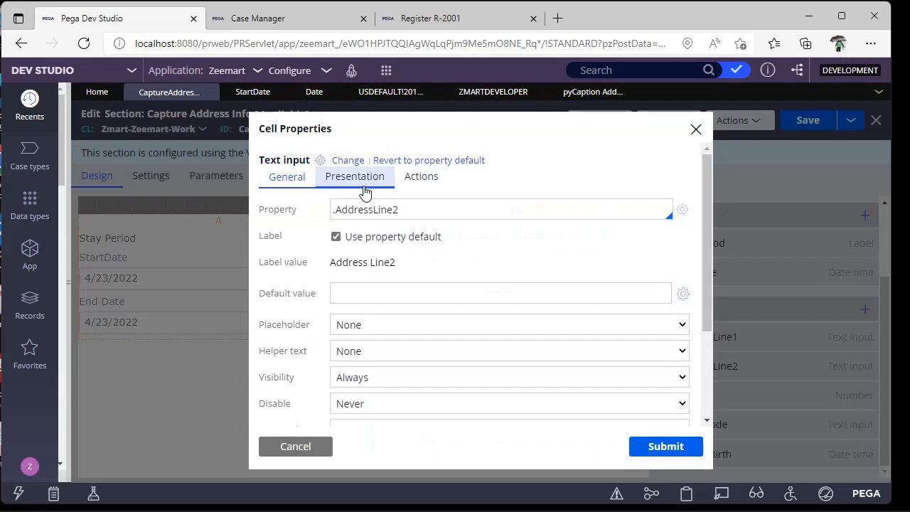
{"action": "left_click", "coordinate": [362, 186]}
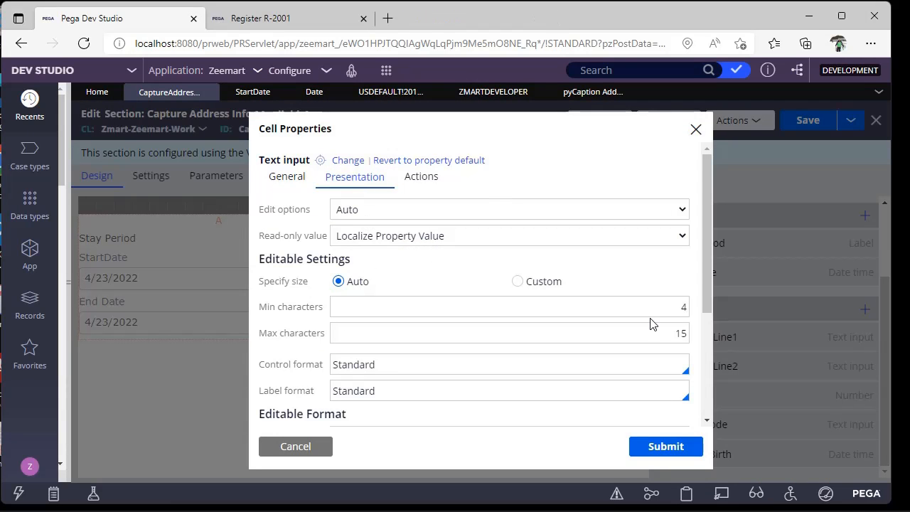
{"action": "scroll", "coordinate": [704, 309], "scroll_direction": "down", "scroll_amount": 3}
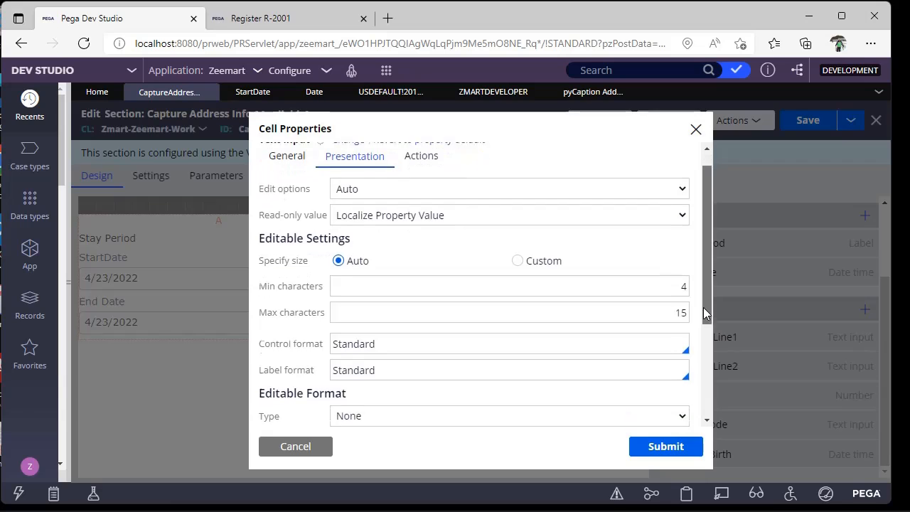
{"action": "left_click", "coordinate": [362, 287]}
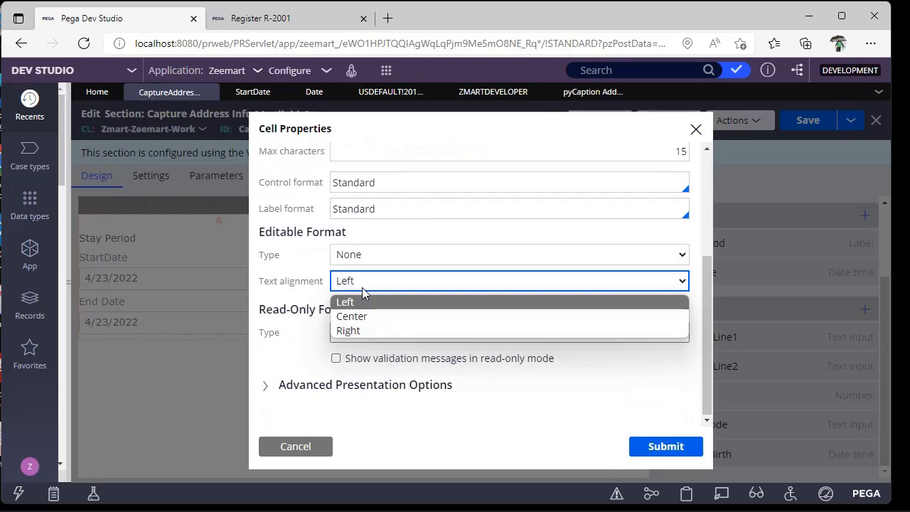
{"action": "left_click", "coordinate": [371, 332]}
{"action": "left_click", "coordinate": [388, 281]}
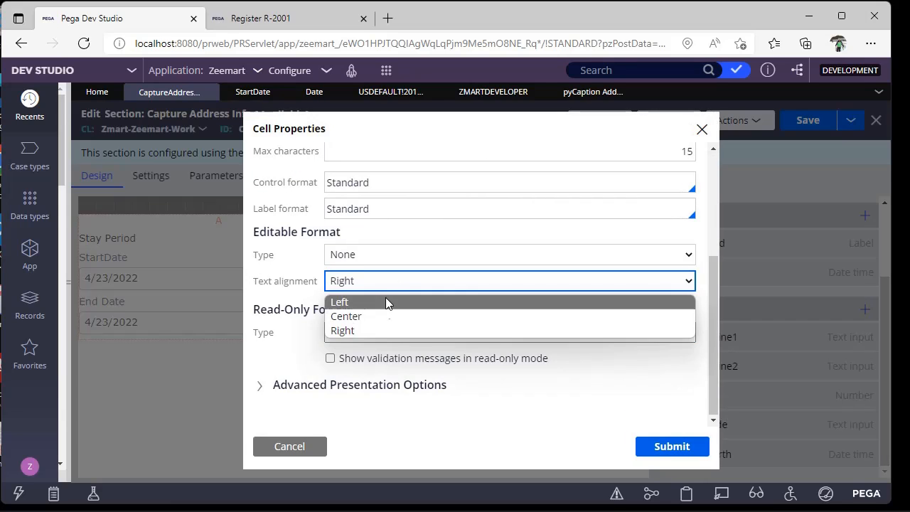
{"action": "left_click", "coordinate": [381, 317]}
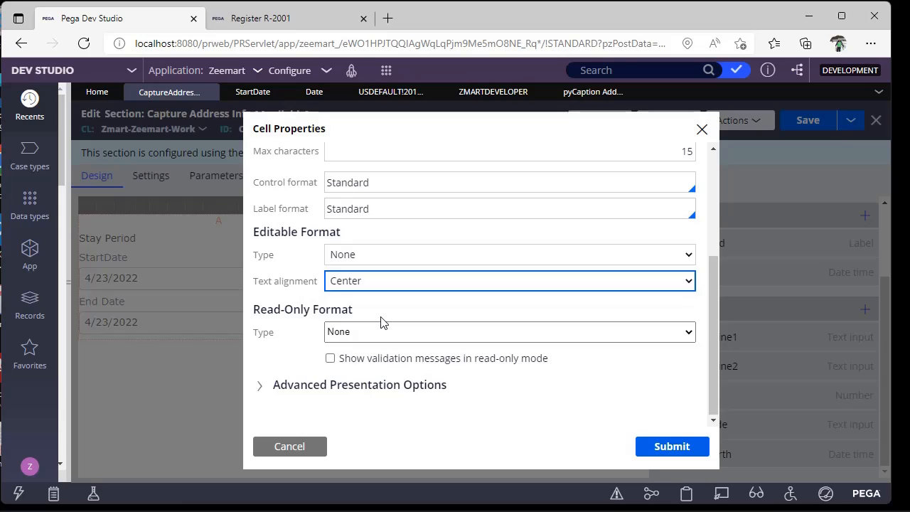
Step: Give Address Line2 the Number editable format with right alignment and read-only formatting display off, then save the section
{"action": "left_click", "coordinate": [367, 256]}
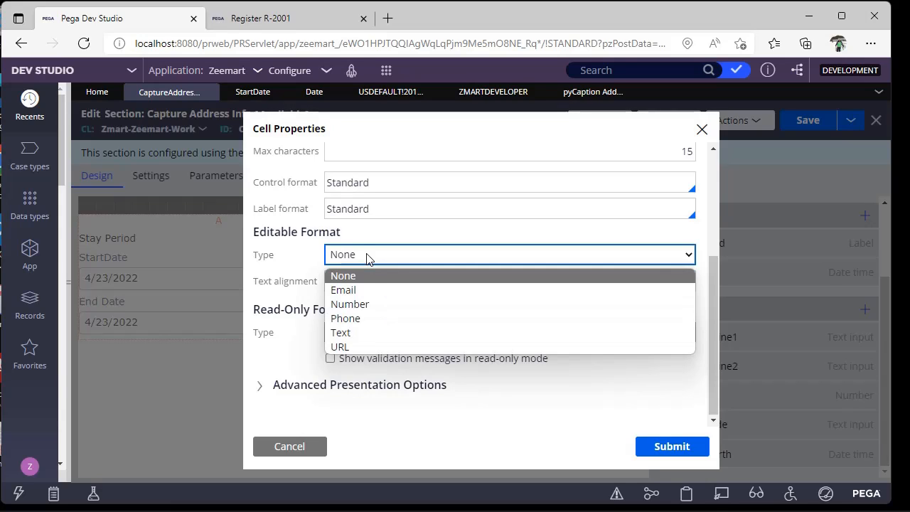
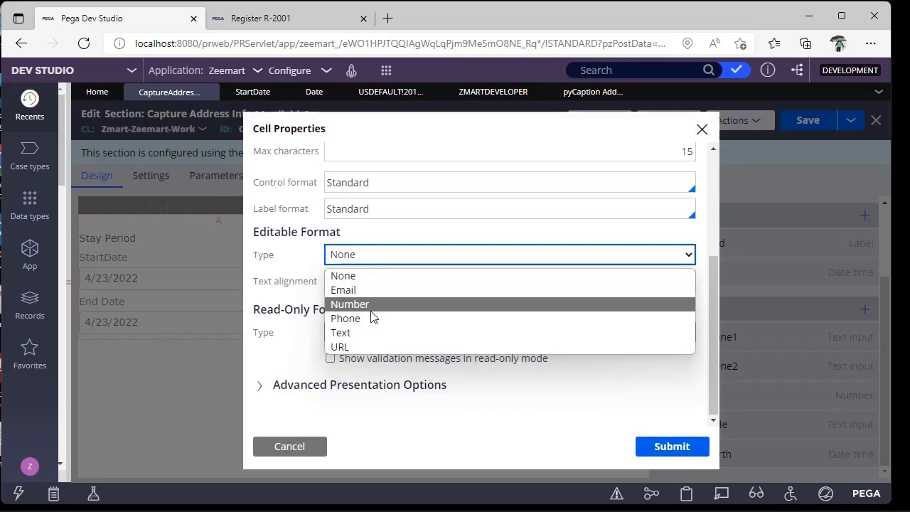
{"action": "left_click", "coordinate": [371, 310]}
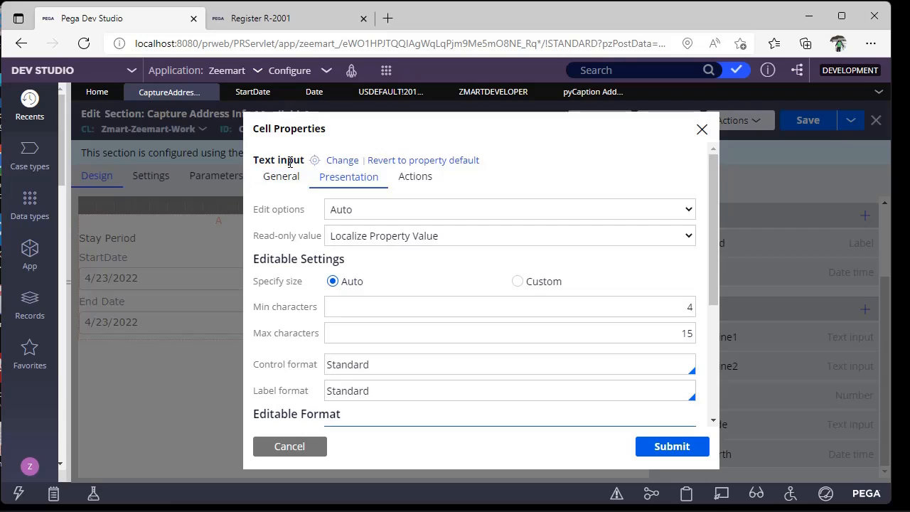
{"action": "left_click", "coordinate": [293, 179]}
{"action": "left_click", "coordinate": [447, 213]}
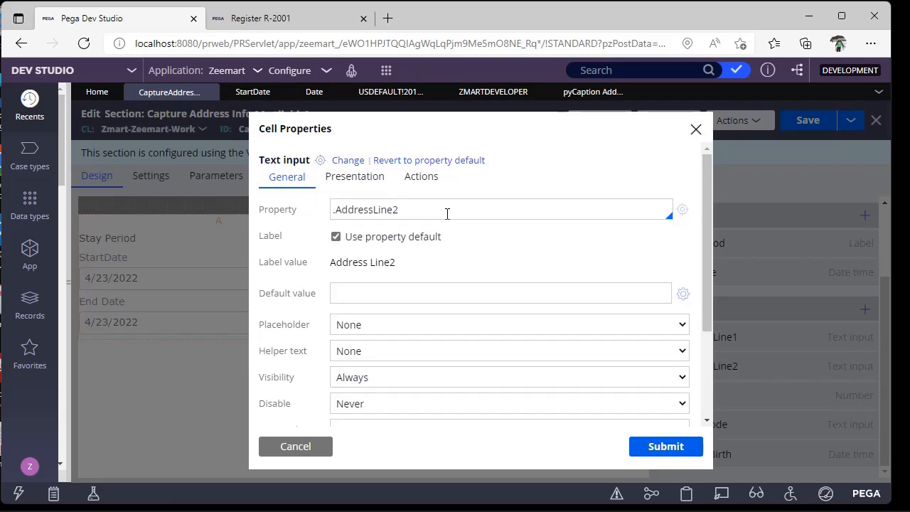
{"action": "left_click", "coordinate": [369, 179]}
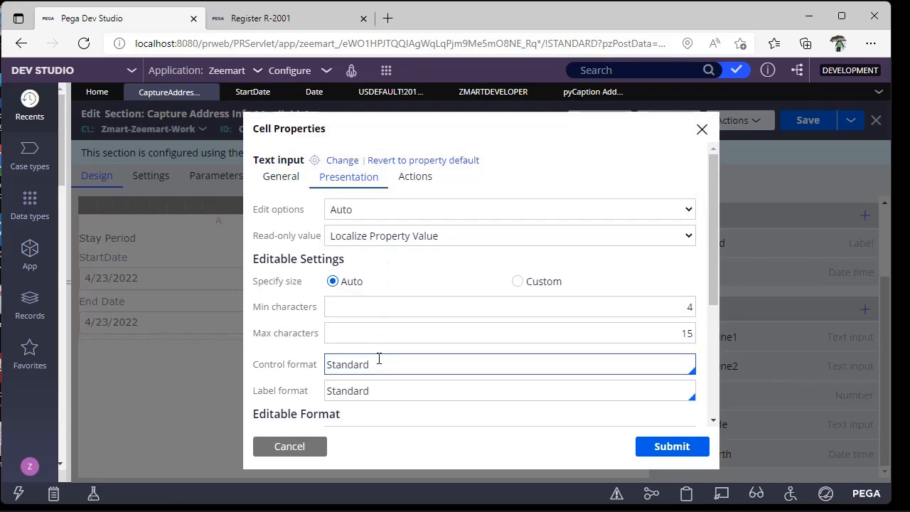
{"action": "left_click_drag", "start_coordinate": [713, 300], "coordinate": [711, 408]}
{"action": "left_click", "coordinate": [330, 282]}
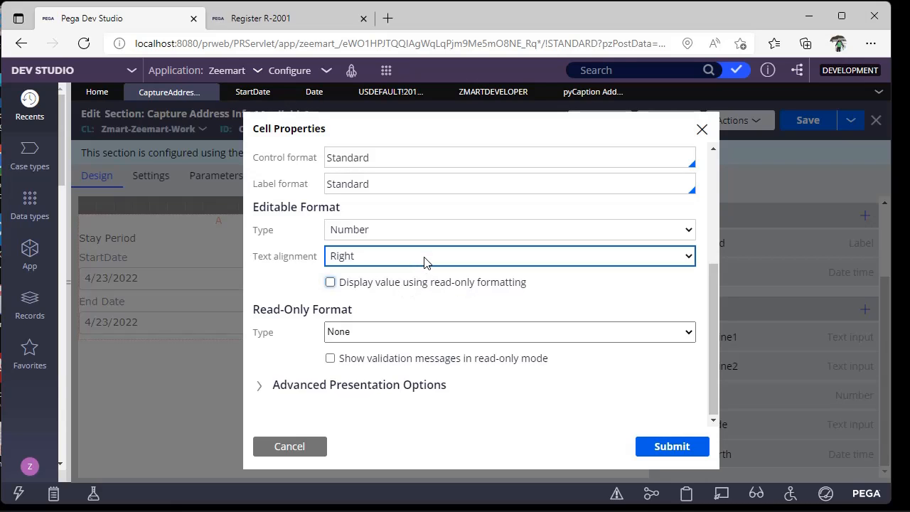
{"action": "left_click", "coordinate": [674, 446]}
{"action": "left_click", "coordinate": [817, 122]}
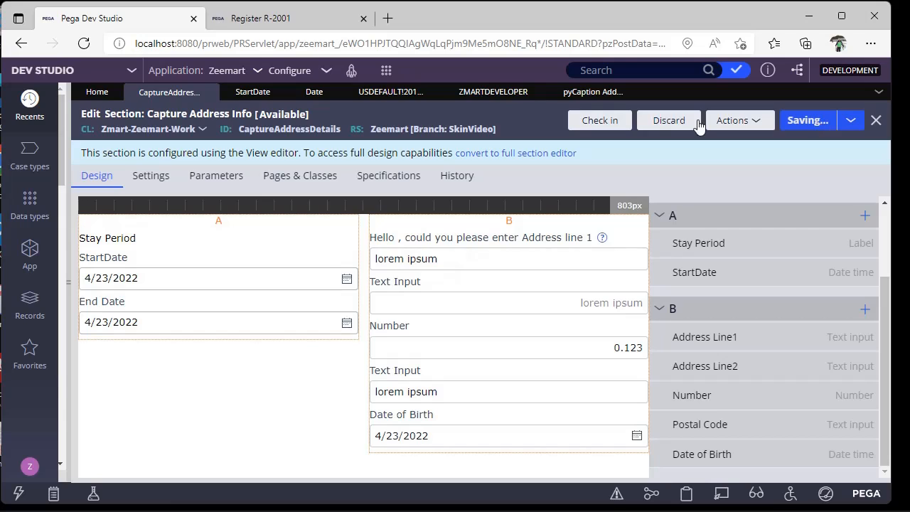
Step: Test the Register form by entering 545454 in Address Line2 and 12314 in the Address line 1 field
{"action": "left_click", "coordinate": [310, 27]}
{"action": "type", "text": "545454"}
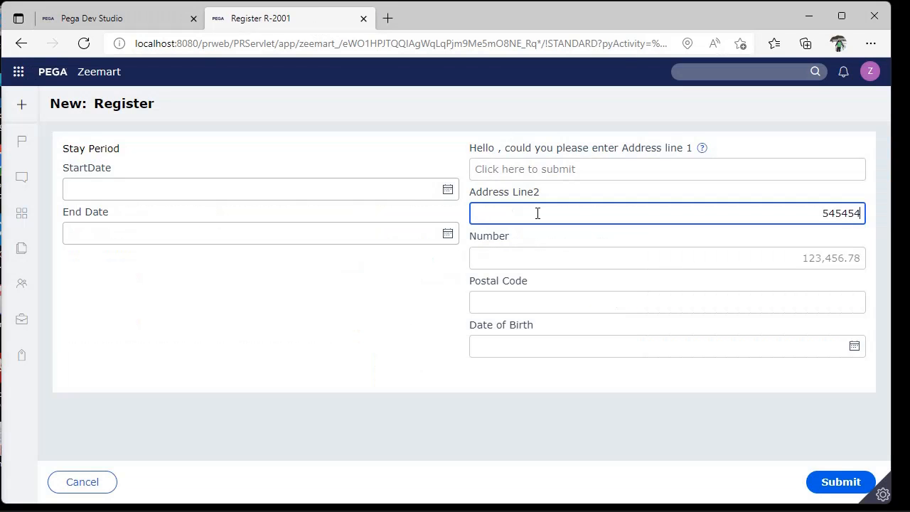
{"action": "left_click", "coordinate": [515, 178]}
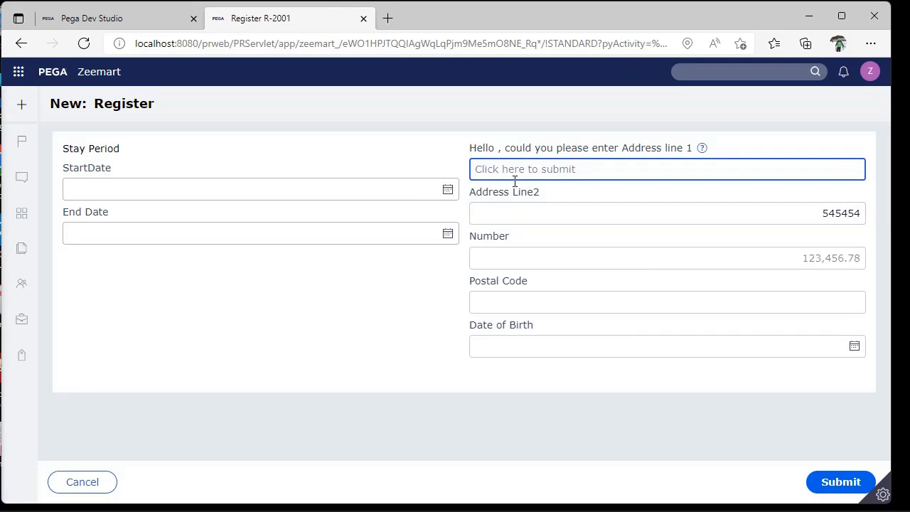
{"action": "type", "text": "12314"}
{"action": "key", "text": "Tab"}
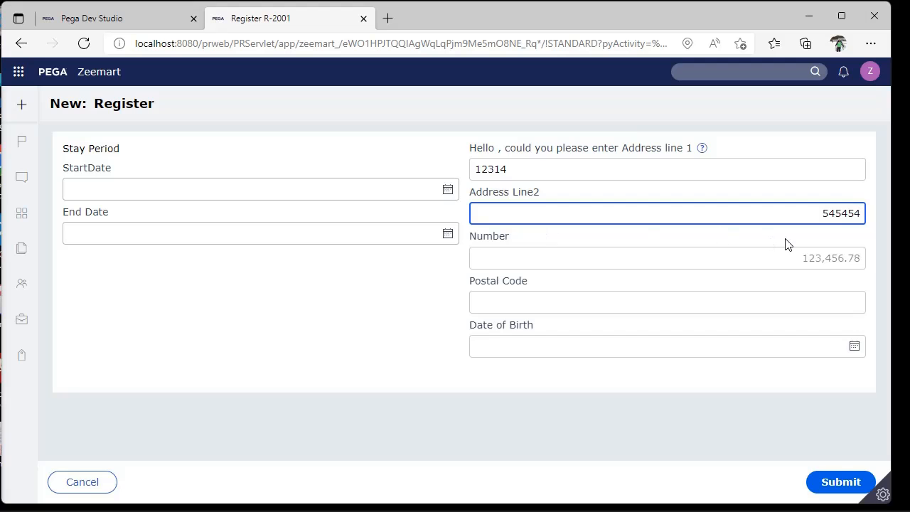
Step: Enable displaying the value with read-only formatting for Address Line2 in the Capture Address Info section and save the section
{"action": "left_click", "coordinate": [111, 23]}
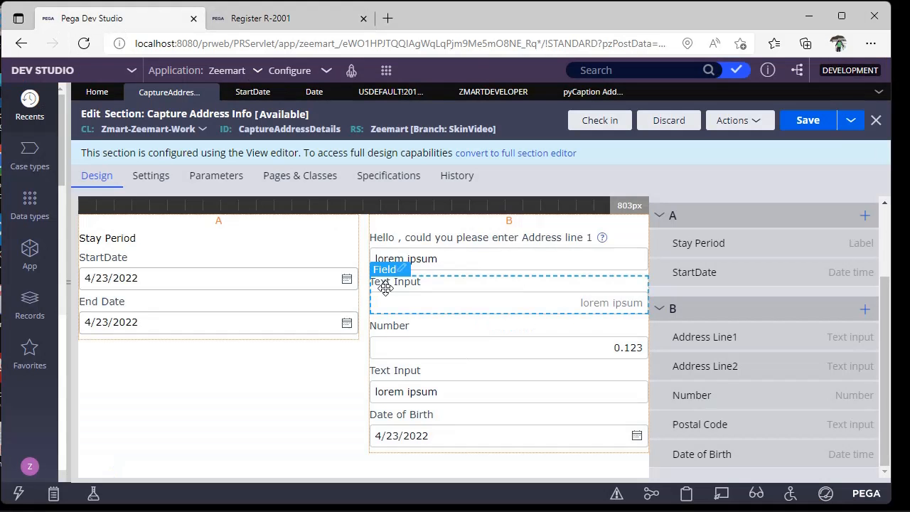
{"action": "double_click", "coordinate": [447, 298]}
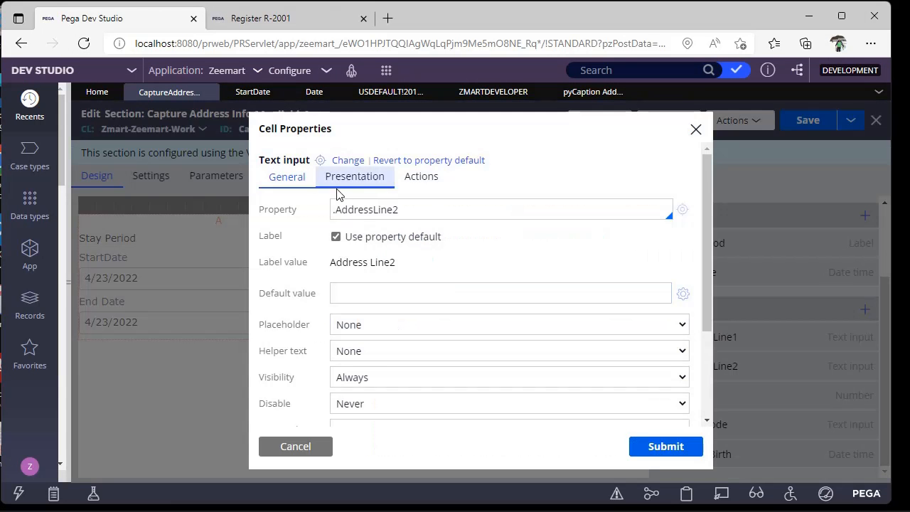
{"action": "left_click", "coordinate": [339, 186]}
{"action": "scroll", "coordinate": [457, 304], "scroll_direction": "down", "scroll_amount": 2}
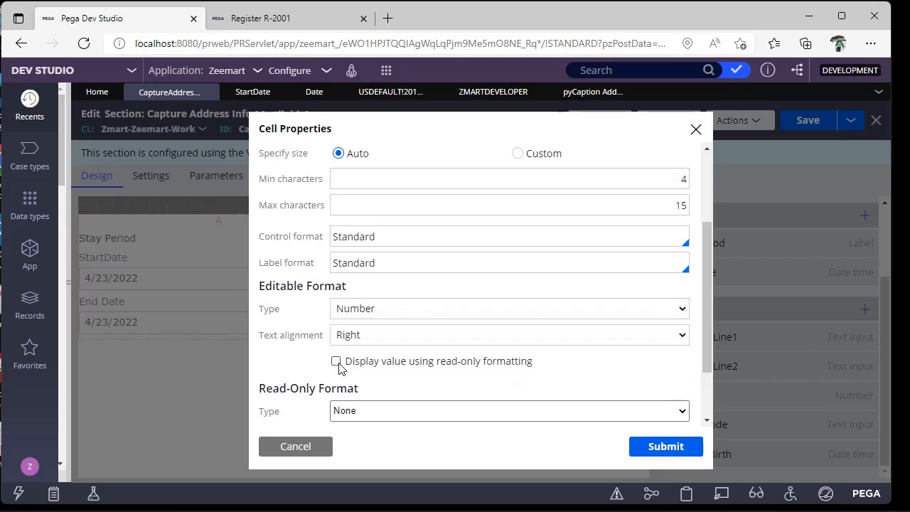
{"action": "left_click", "coordinate": [377, 364]}
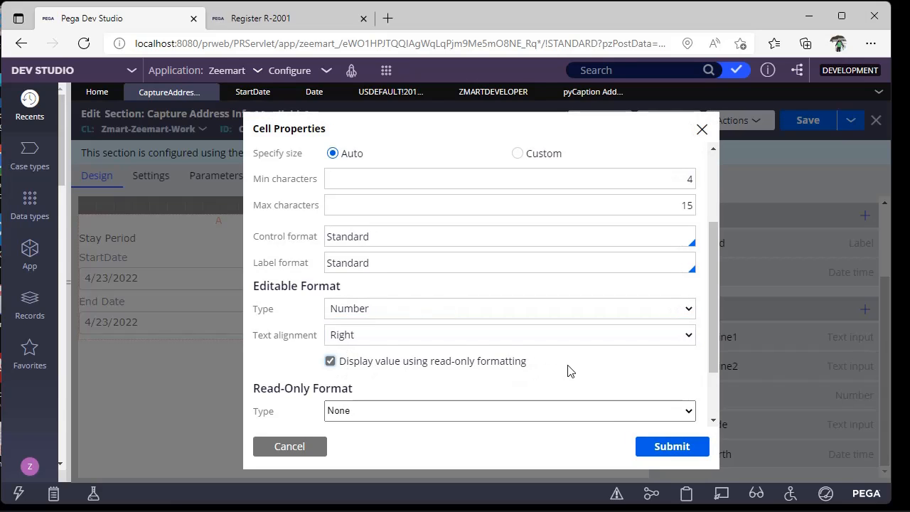
{"action": "scroll", "coordinate": [569, 370], "scroll_direction": "down", "scroll_amount": 3}
{"action": "left_click", "coordinate": [672, 446]}
{"action": "left_click", "coordinate": [807, 121]}
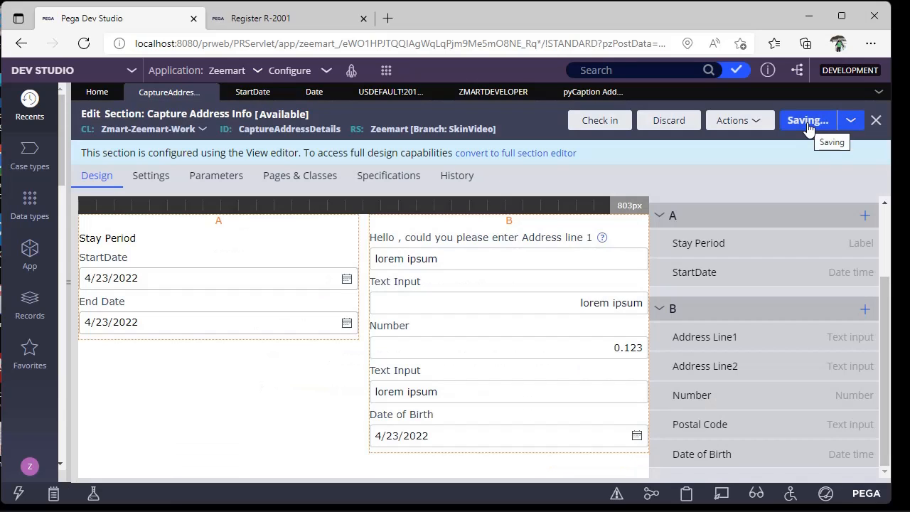
Step: Add a Menu control to region B of the Capture Address Info section and open its cell properties
{"action": "left_click", "coordinate": [864, 309]}
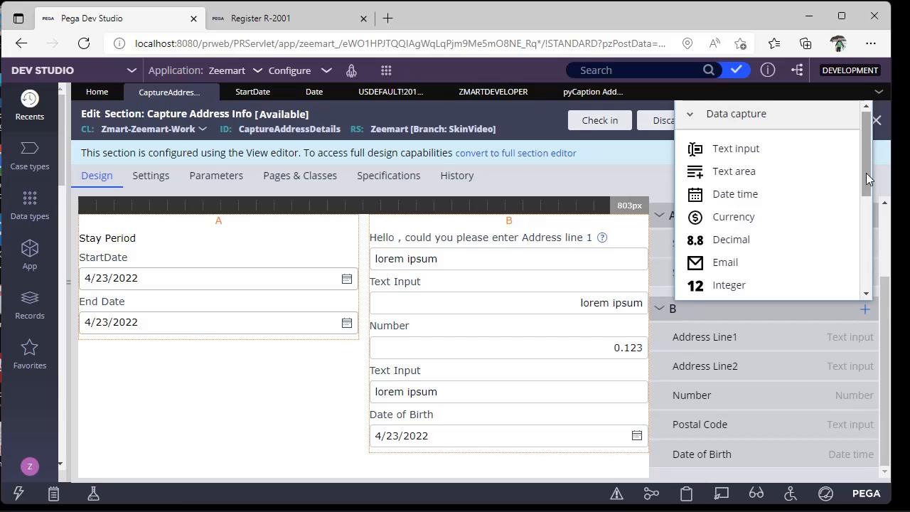
{"action": "left_click_drag", "start_coordinate": [866, 173], "coordinate": [871, 276]}
{"action": "left_click", "coordinate": [740, 220]}
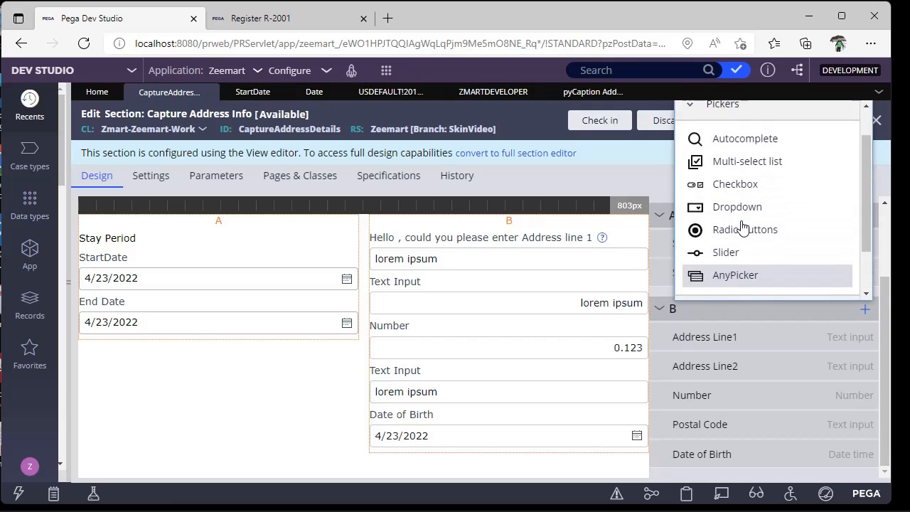
{"action": "left_click", "coordinate": [725, 222]}
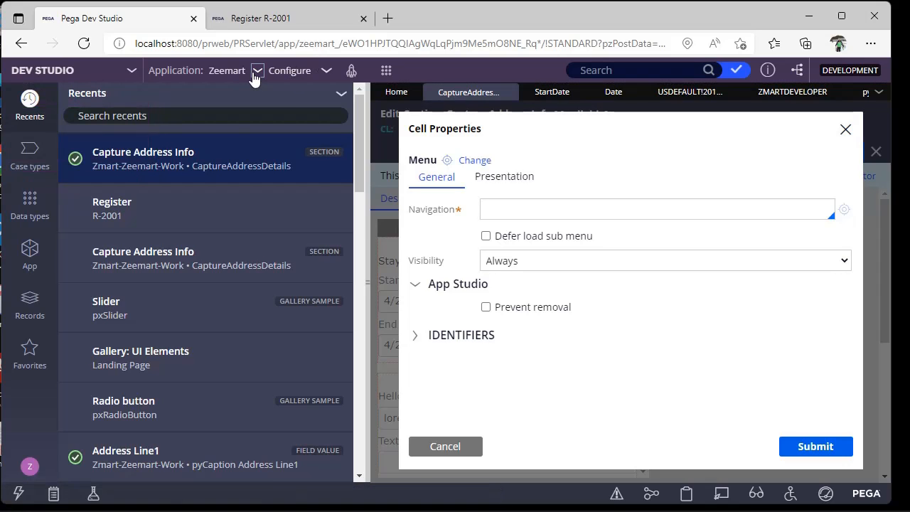
Step: Choose pyAddDocument as the Menu control's navigation
{"action": "left_click", "coordinate": [290, 70]}
{"action": "mouse_move", "coordinate": [298, 187]}
{"action": "left_click", "coordinate": [519, 210]}
{"action": "key", "text": "Down"}
{"action": "key", "text": "Down"}
{"action": "key", "text": "Down"}
{"action": "key", "text": "Down"}
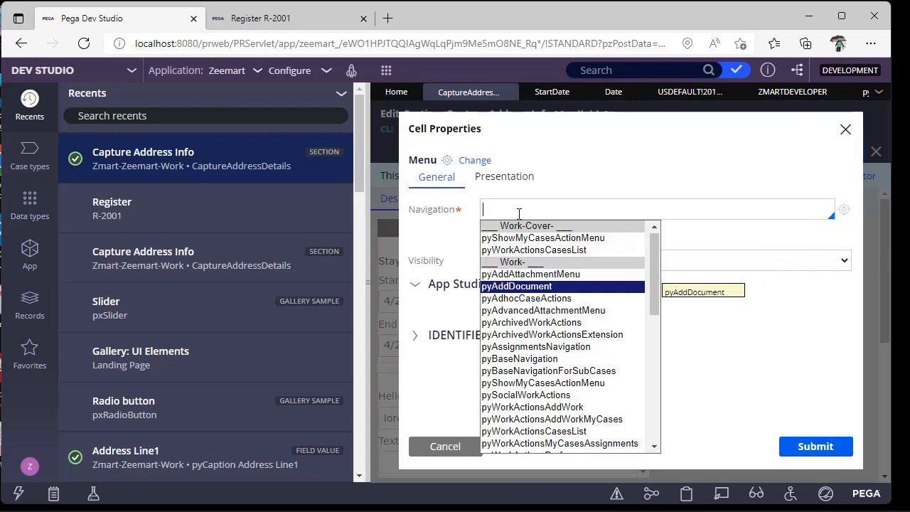
{"action": "key", "text": "Return"}
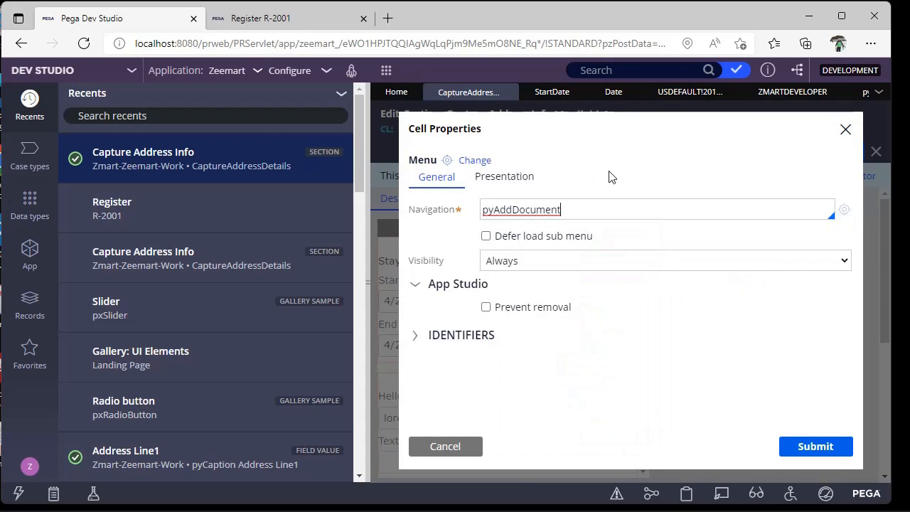
Step: Open the pyAddDocument navigation rule and select its Item entry for inspection
{"action": "left_click", "coordinate": [825, 449]}
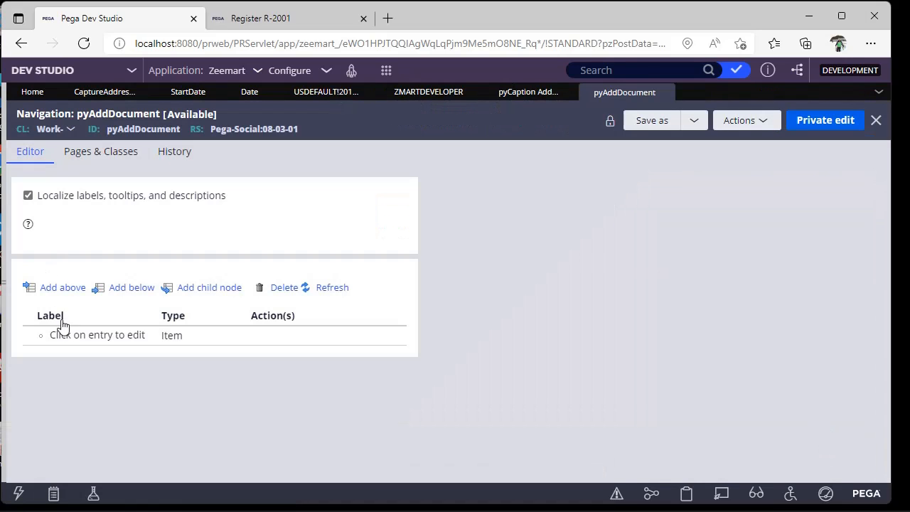
{"action": "left_click", "coordinate": [65, 332]}
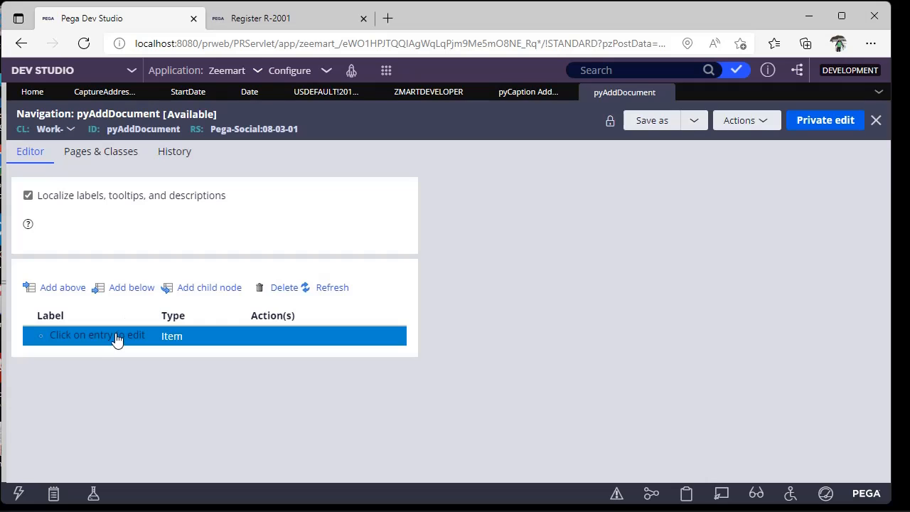
Step: Check the menu in the Register form, then start a private edit of the pyAddDocument navigation rule
{"action": "left_click", "coordinate": [263, 21]}
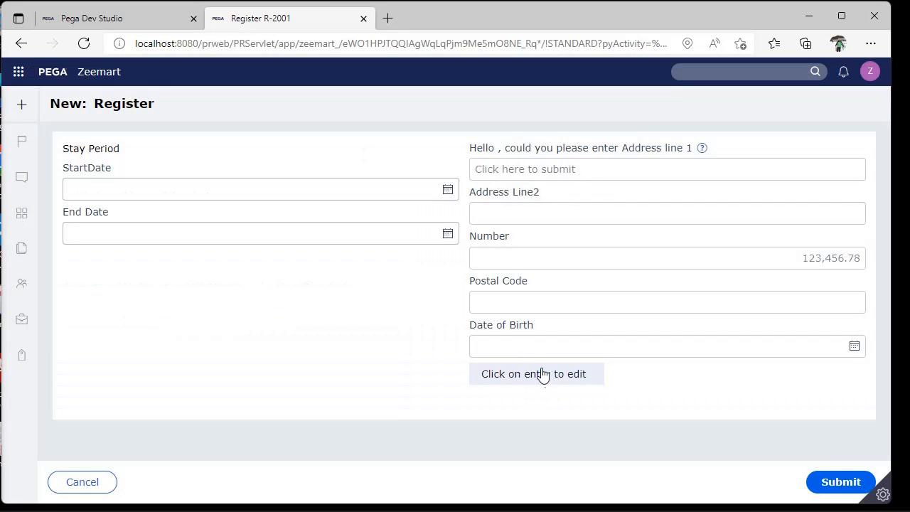
{"action": "left_click", "coordinate": [87, 27]}
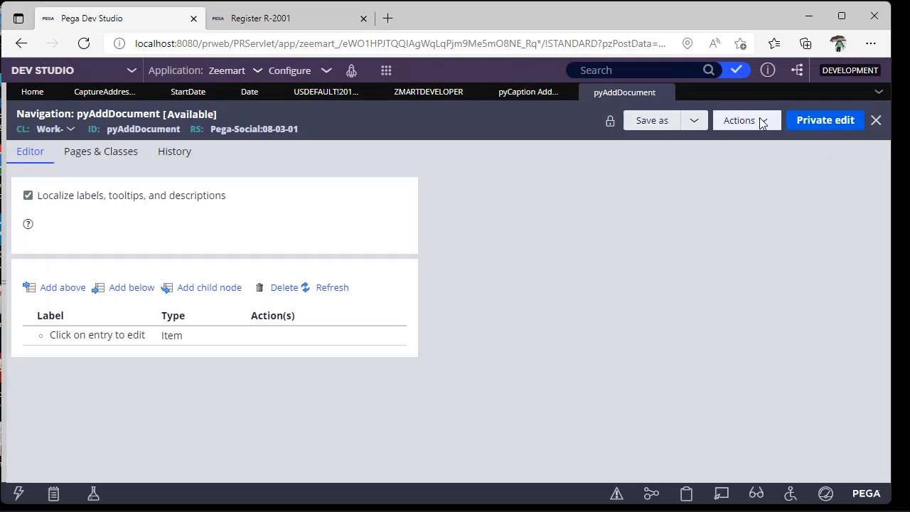
{"action": "left_click", "coordinate": [837, 121]}
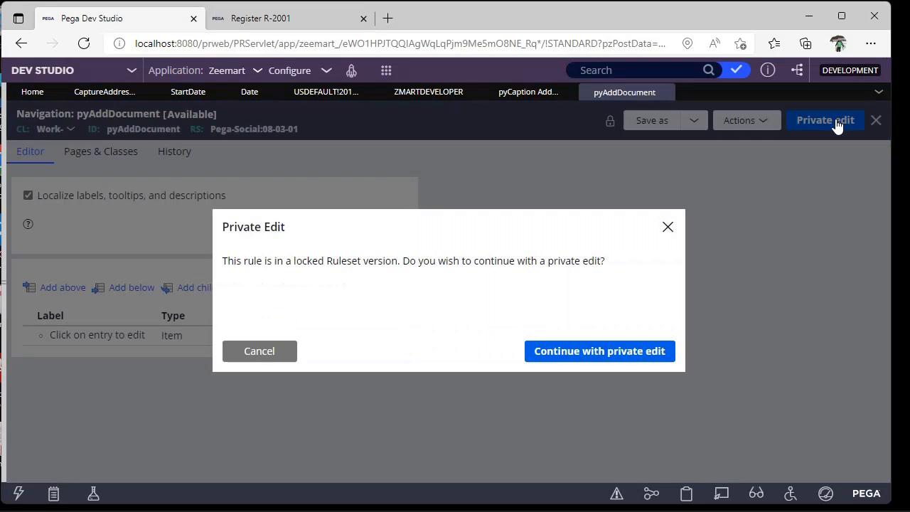
{"action": "left_click", "coordinate": [614, 357]}
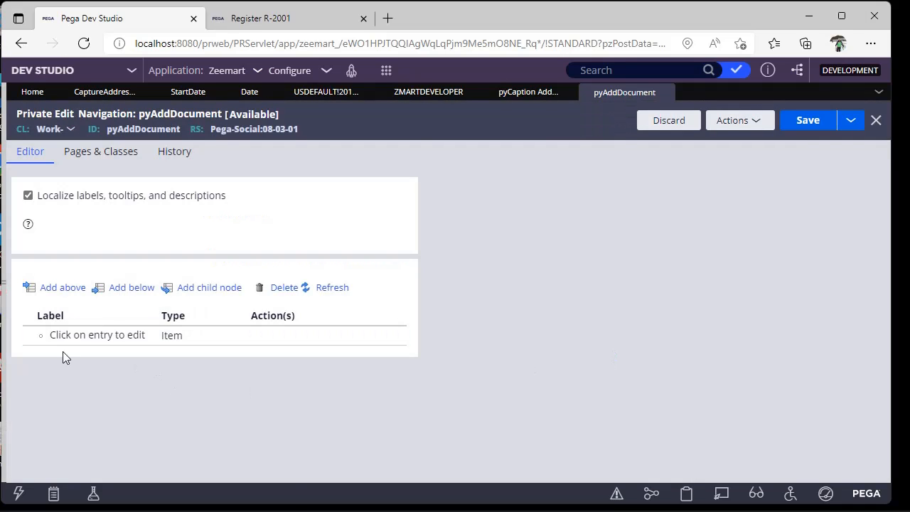
Step: Change the label of the navigation rule's Item entry to "Navigation 1" and review its remaining general settings
{"action": "left_click", "coordinate": [98, 343]}
{"action": "left_click", "coordinate": [61, 332]}
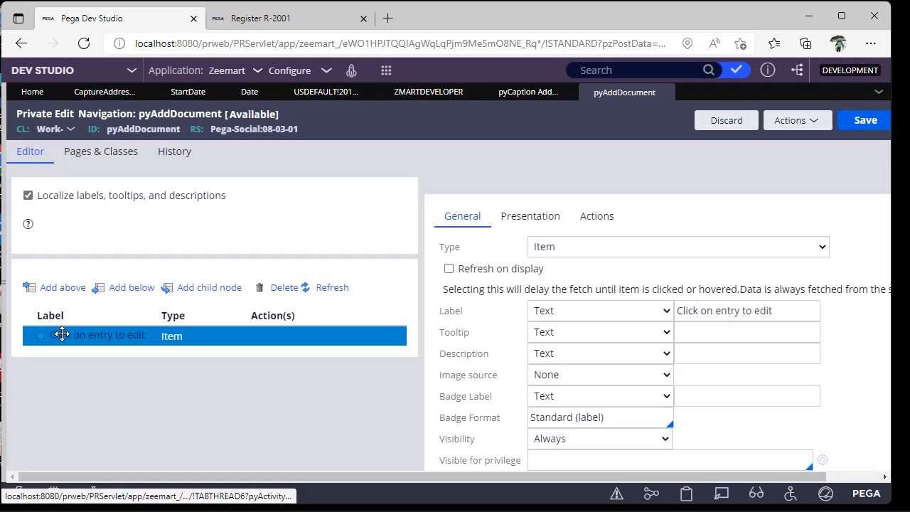
{"action": "left_click", "coordinate": [718, 332]}
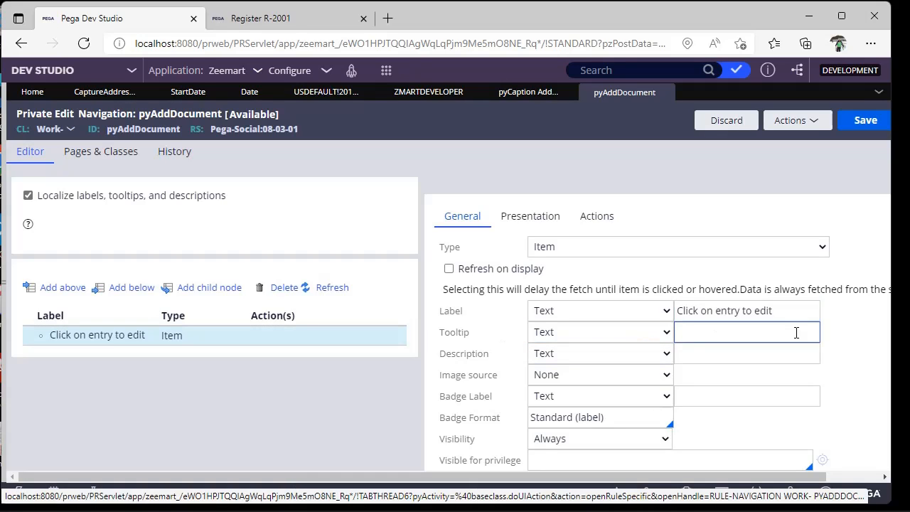
{"action": "triple_click", "coordinate": [799, 311]}
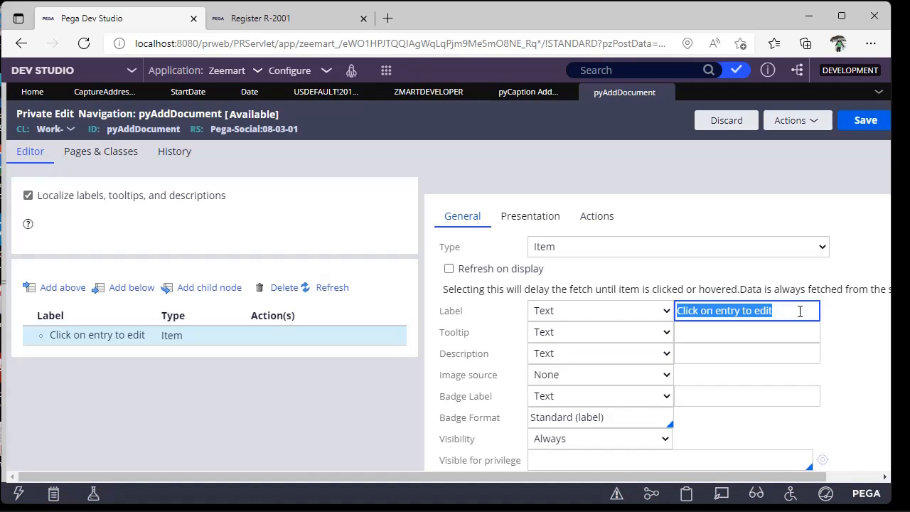
{"action": "type", "text": "Navigation 1"}
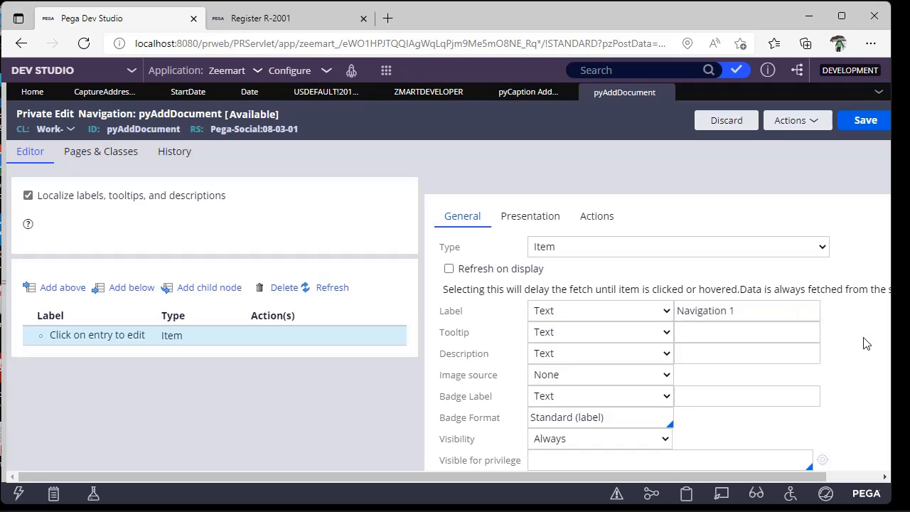
{"action": "scroll", "coordinate": [629, 379], "scroll_direction": "down", "scroll_amount": 1}
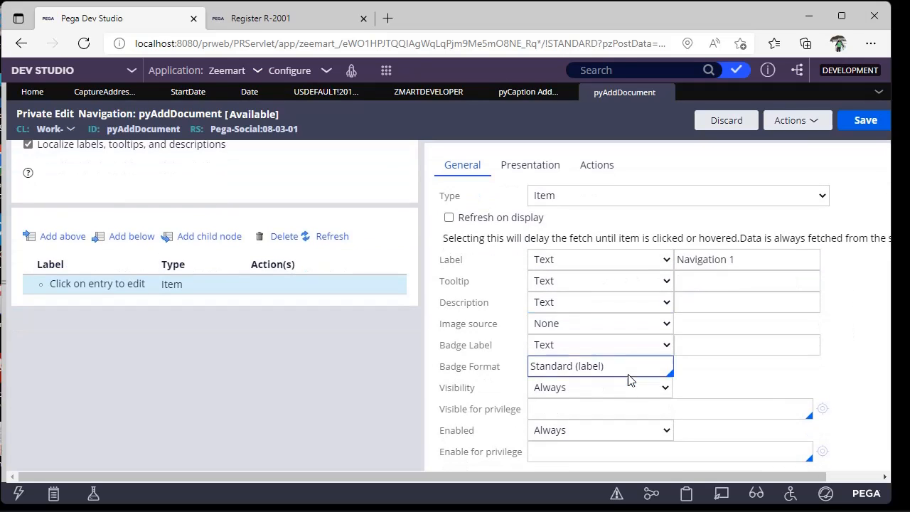
{"action": "scroll", "coordinate": [560, 325], "scroll_direction": "down", "scroll_amount": 3}
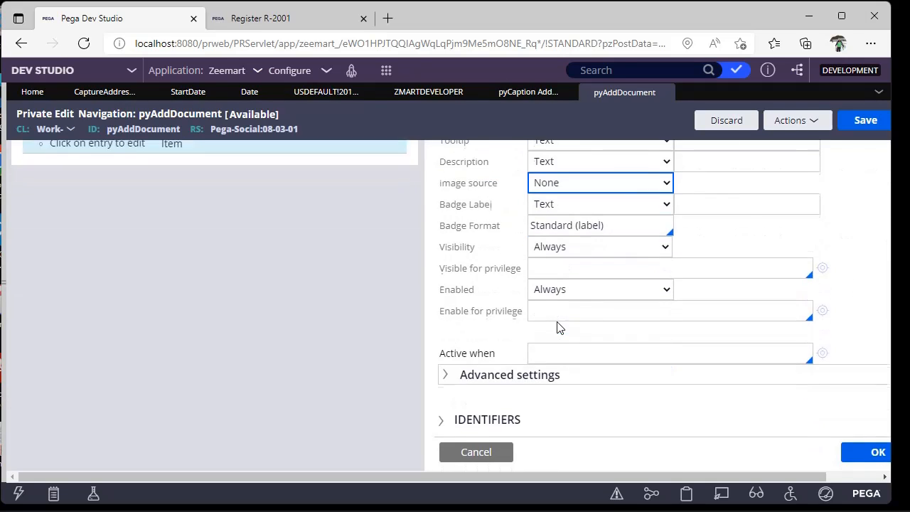
Step: Show the navigation item's action settings and look at the Zeemart application menu as an example
{"action": "left_click", "coordinate": [588, 223]}
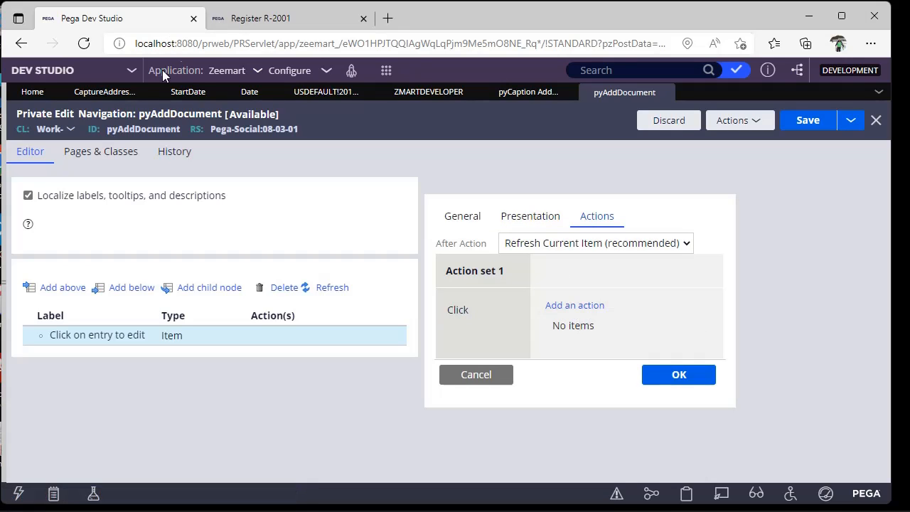
{"action": "left_click", "coordinate": [226, 71]}
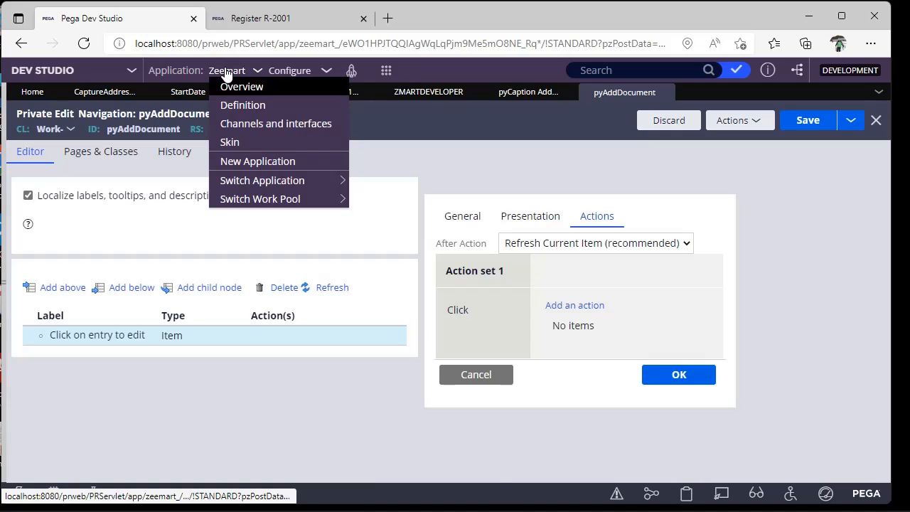
{"action": "mouse_move", "coordinate": [255, 182]}
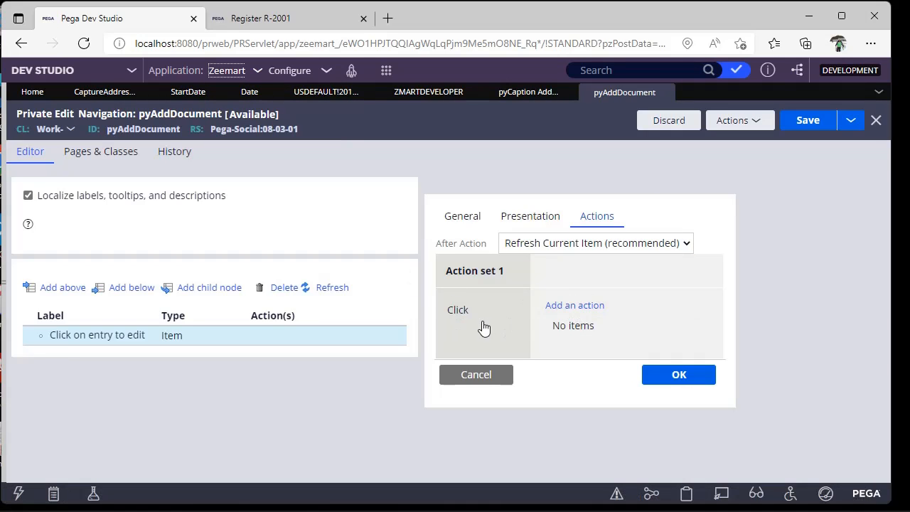
Step: Examine the full list of actions available for the navigation item's Click event and close the list
{"action": "left_click", "coordinate": [567, 313]}
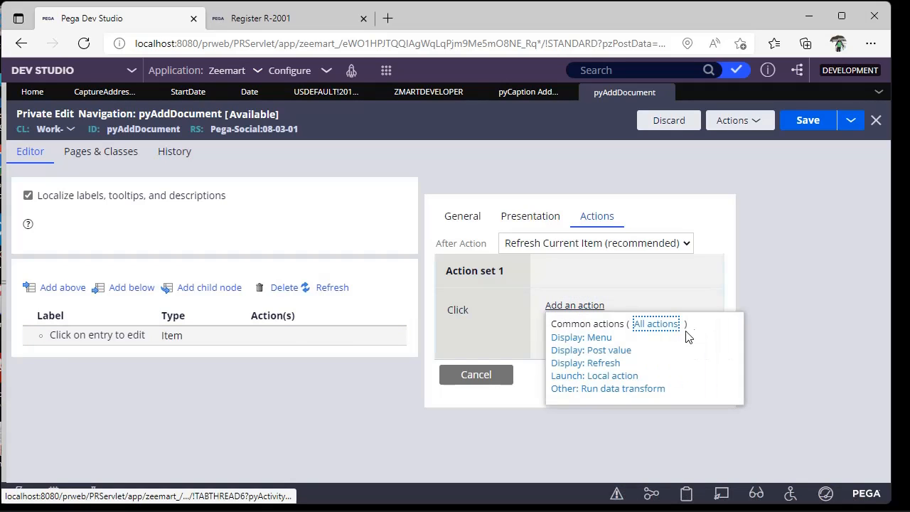
{"action": "left_click", "coordinate": [651, 325]}
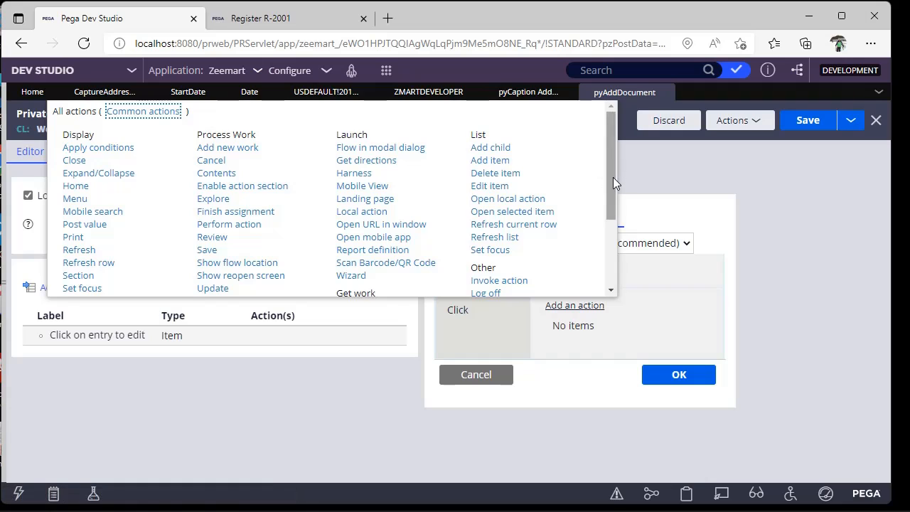
{"action": "left_click_drag", "start_coordinate": [613, 177], "coordinate": [613, 269]}
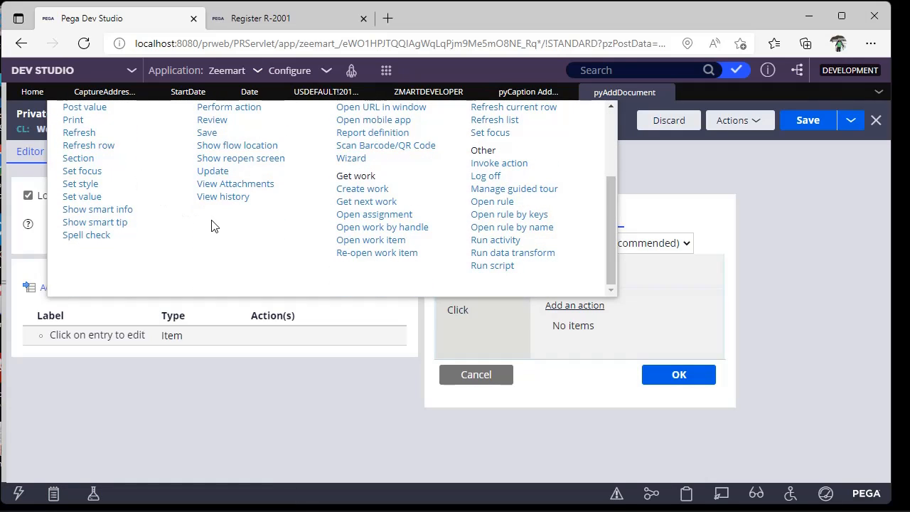
{"action": "scroll", "coordinate": [211, 226], "scroll_direction": "up", "scroll_amount": 3}
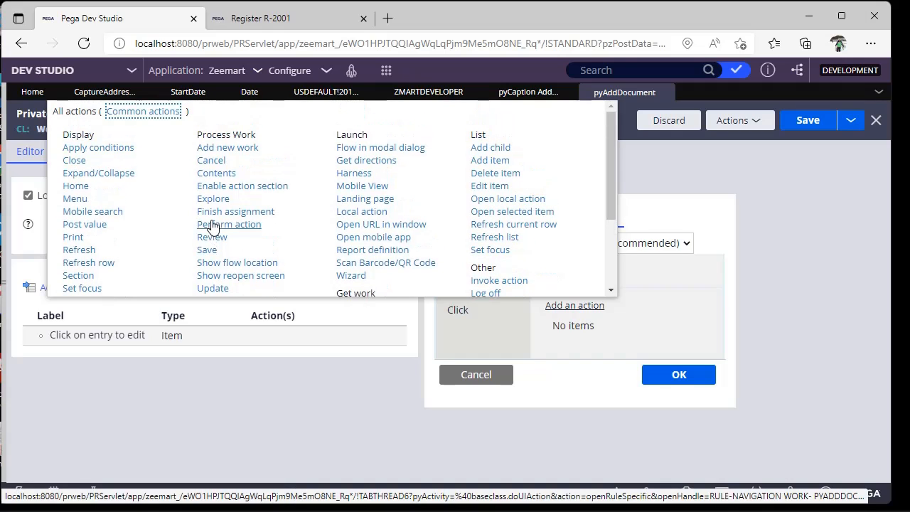
{"action": "left_click", "coordinate": [288, 435]}
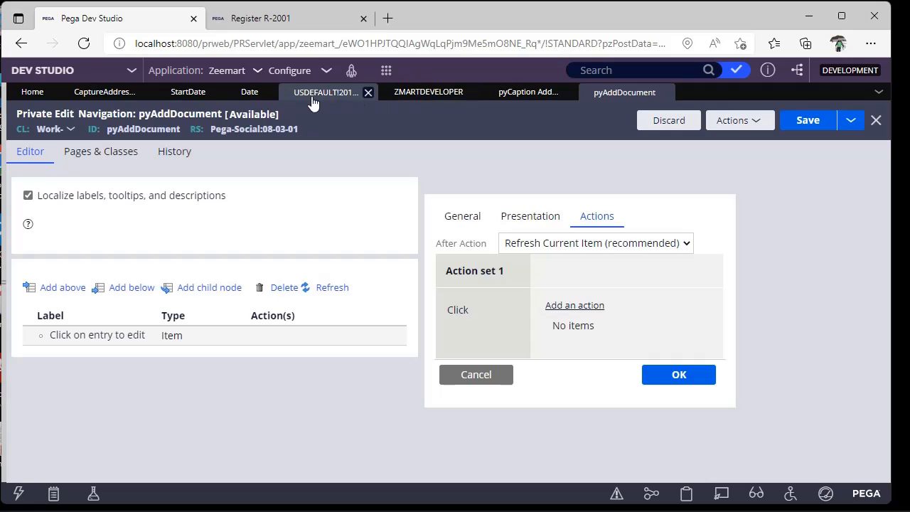
Step: Return to the Capture Address Info section, cancel the open cell properties, and open those of Address Line1
{"action": "left_click", "coordinate": [107, 97]}
{"action": "left_click", "coordinate": [263, 446]}
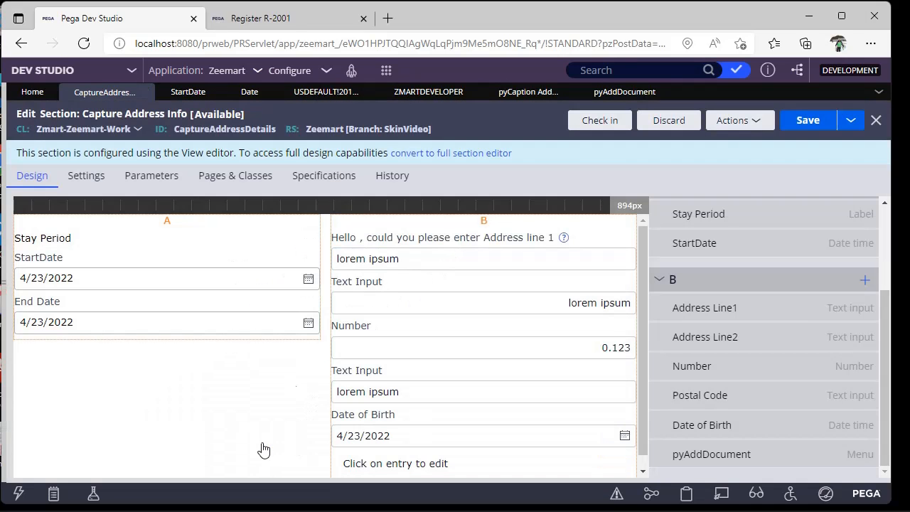
{"action": "double_click", "coordinate": [421, 259]}
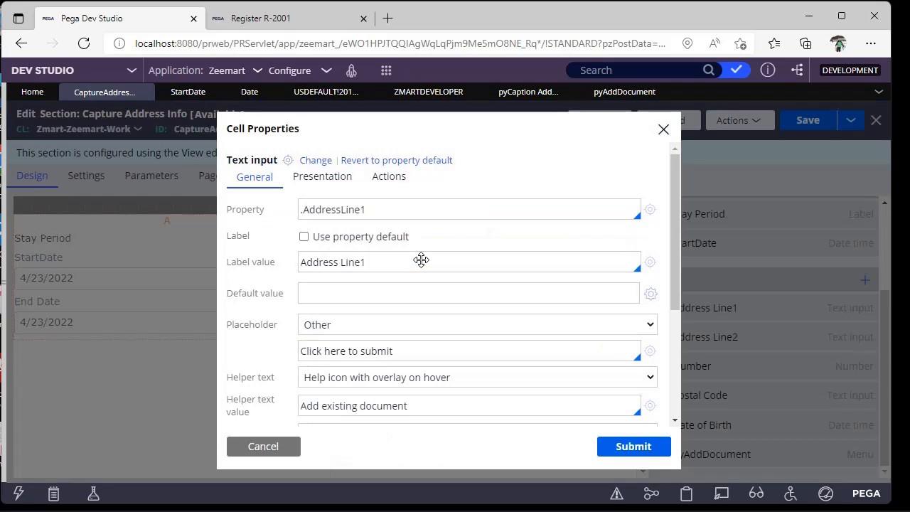
Step: Enter "gfhgfh" as Address line 1 in the Register form
{"action": "left_click", "coordinate": [298, 25]}
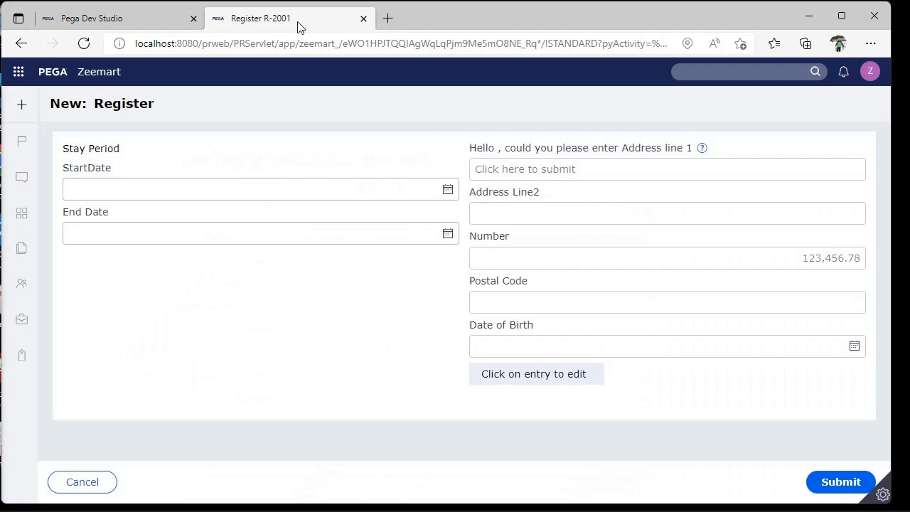
{"action": "left_click", "coordinate": [606, 174]}
{"action": "type", "text": "gfhgfh"}
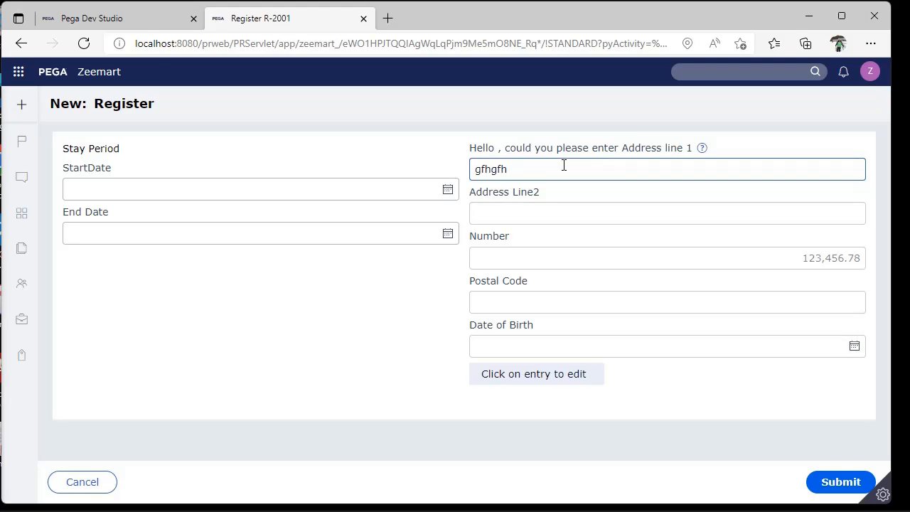
Step: Add an action set to the Address Line1 text input and choose Change as its event
{"action": "left_click", "coordinate": [139, 26]}
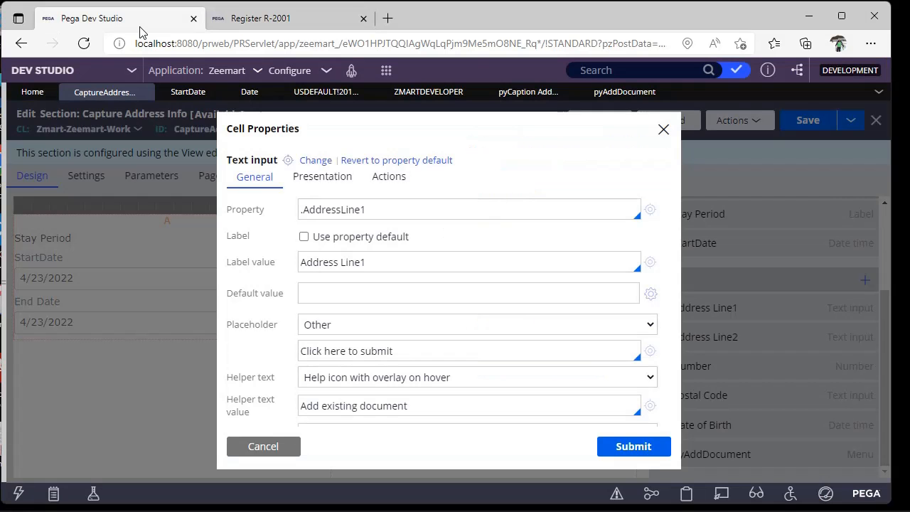
{"action": "left_click", "coordinate": [379, 185]}
{"action": "left_click", "coordinate": [284, 213]}
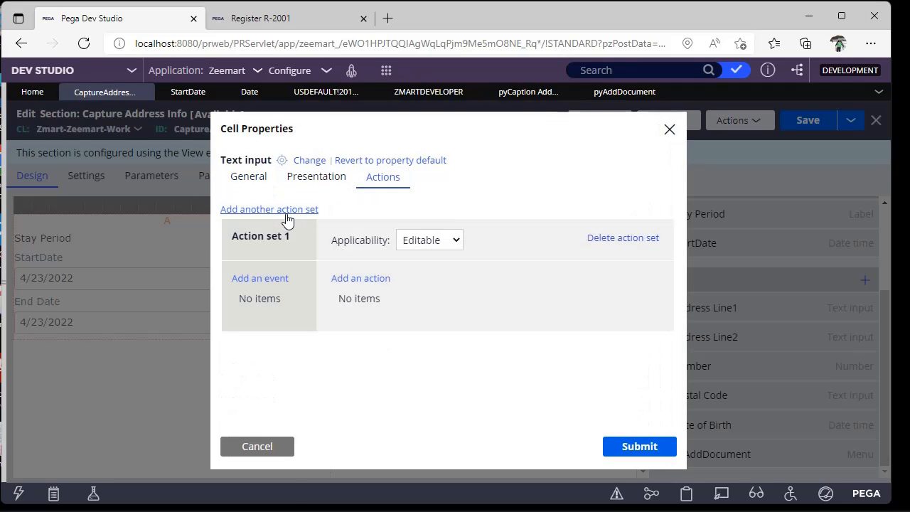
{"action": "left_click", "coordinate": [259, 281]}
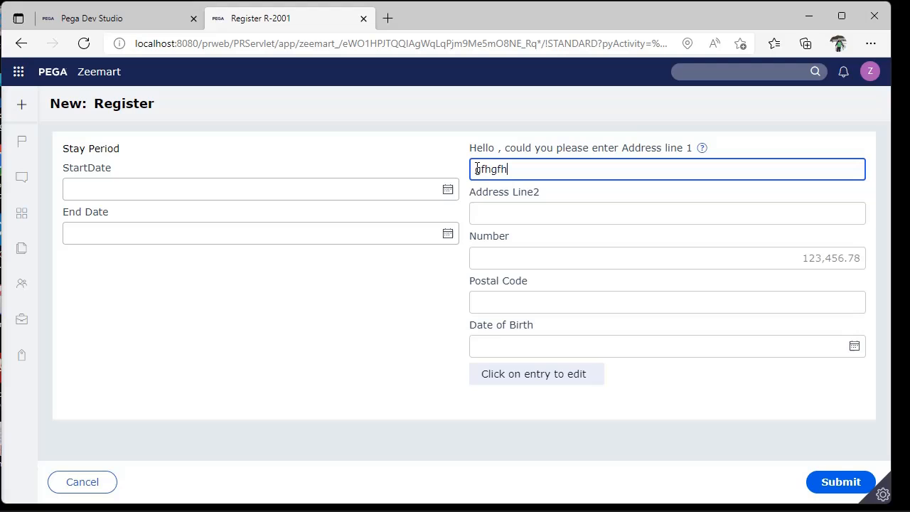
{"action": "left_click", "coordinate": [509, 170]}
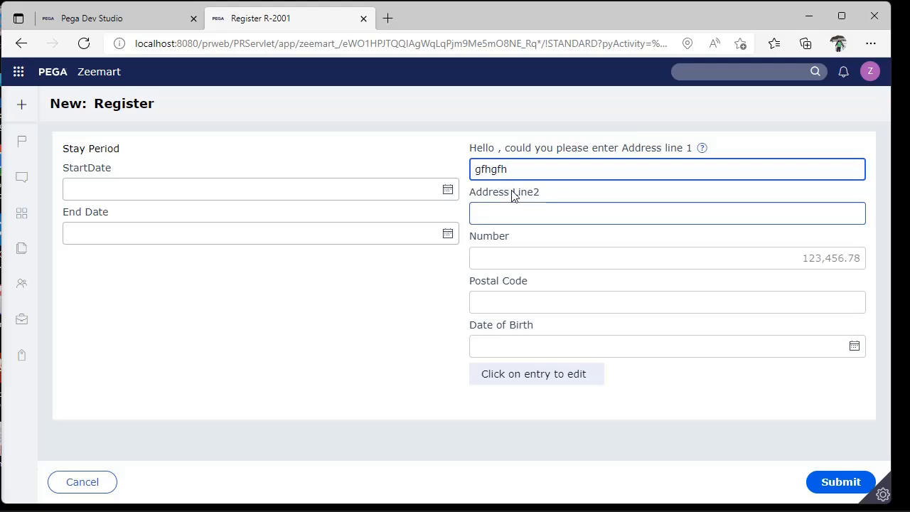
{"action": "key", "text": "Tab"}
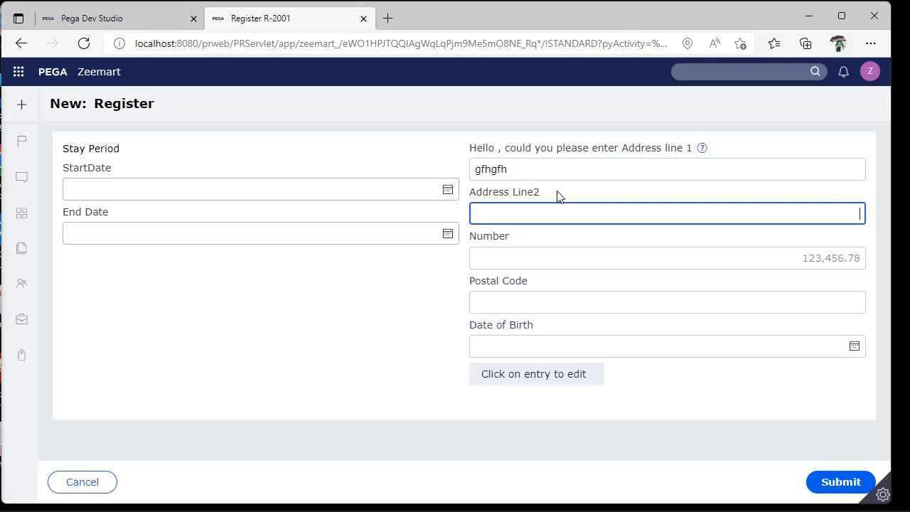
{"action": "left_click", "coordinate": [105, 14]}
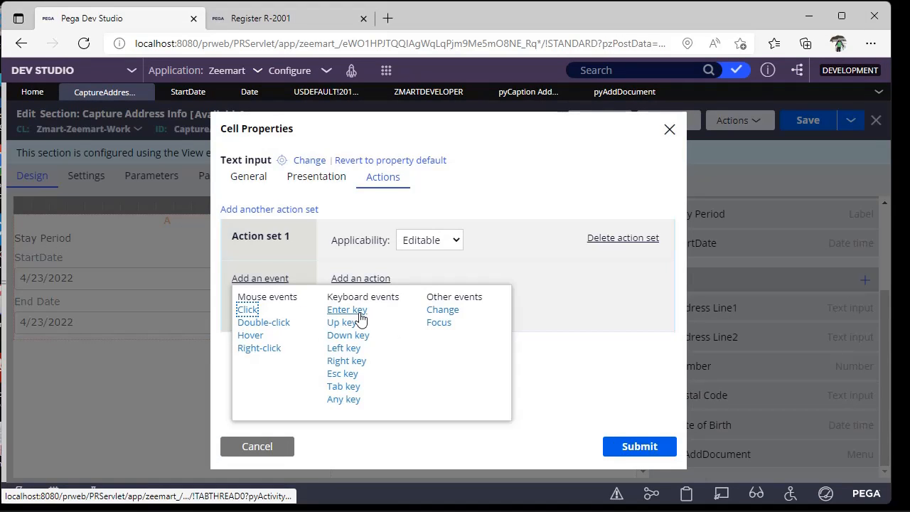
{"action": "left_click", "coordinate": [442, 310]}
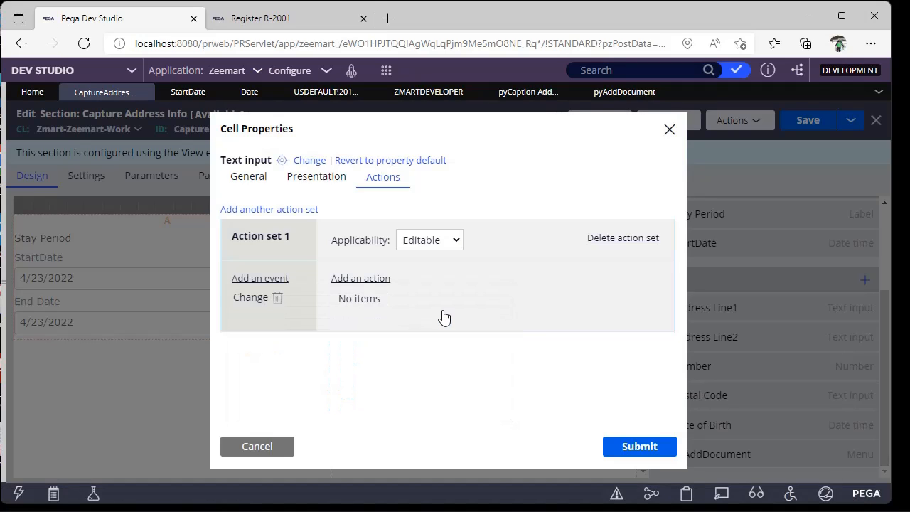
Step: Replace the Address line 1 value in the Register form with 1234 and move focus between it and Address Line2
{"action": "left_click", "coordinate": [255, 13]}
{"action": "double_click", "coordinate": [516, 166]}
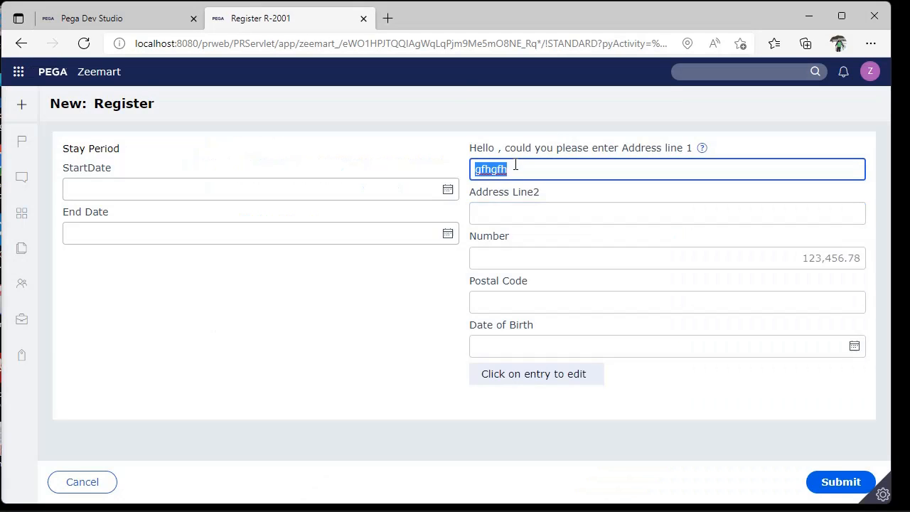
{"action": "type", "text": "1234"}
{"action": "left_click", "coordinate": [573, 206]}
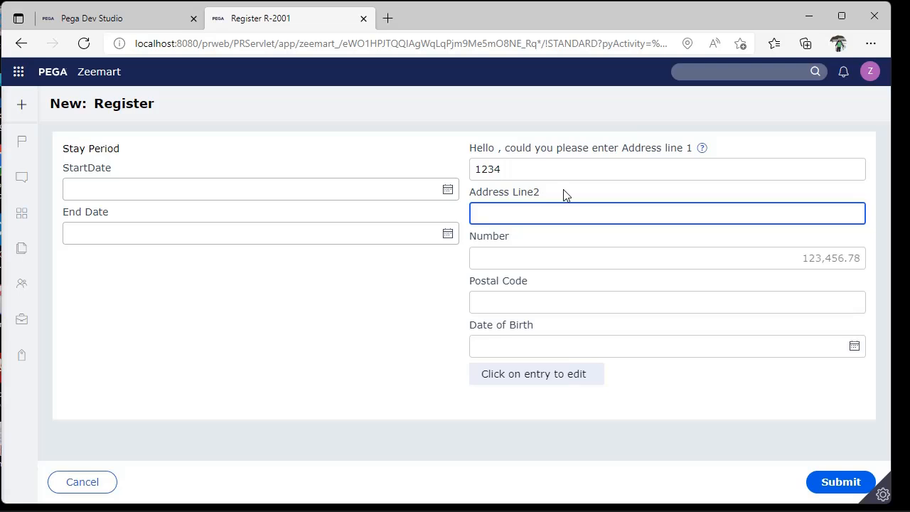
{"action": "left_click", "coordinate": [548, 169]}
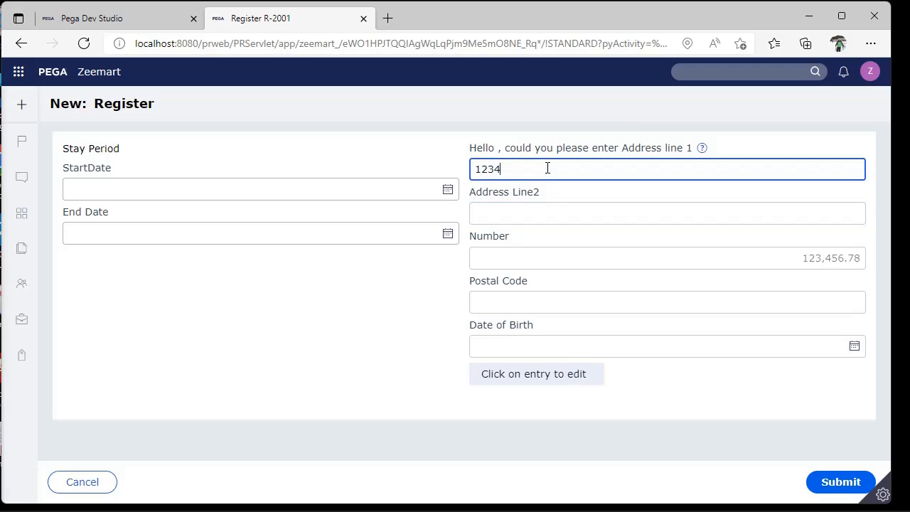
{"action": "left_click", "coordinate": [549, 197]}
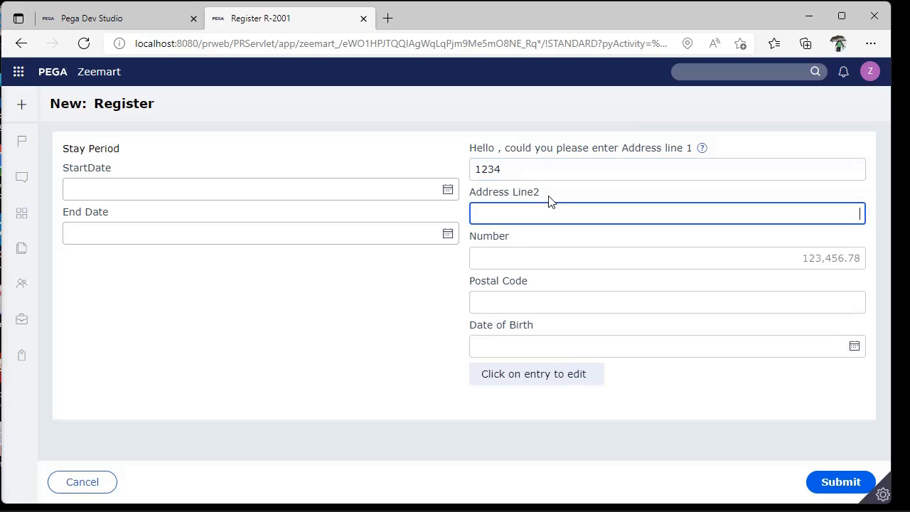
Step: Add a Post value action to the Change event of Address Line1 and save the Capture Address Info section
{"action": "left_click", "coordinate": [114, 17]}
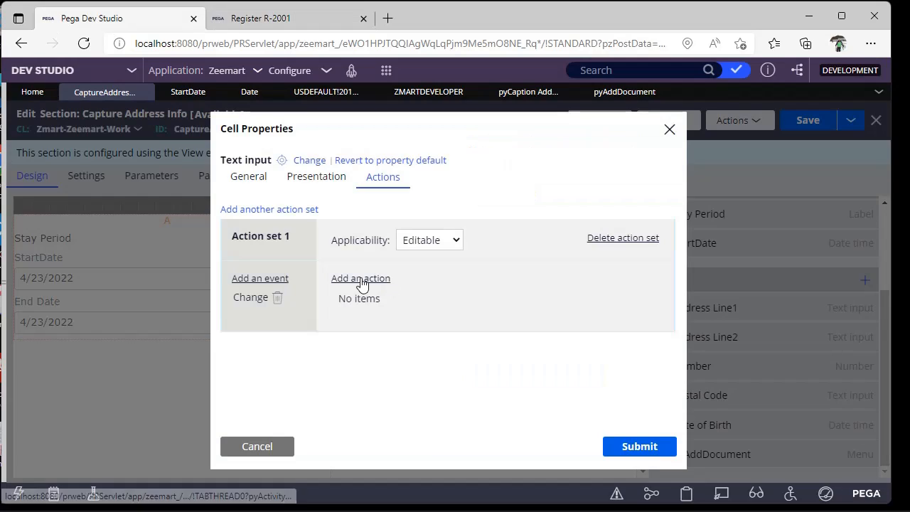
{"action": "left_click", "coordinate": [361, 279]}
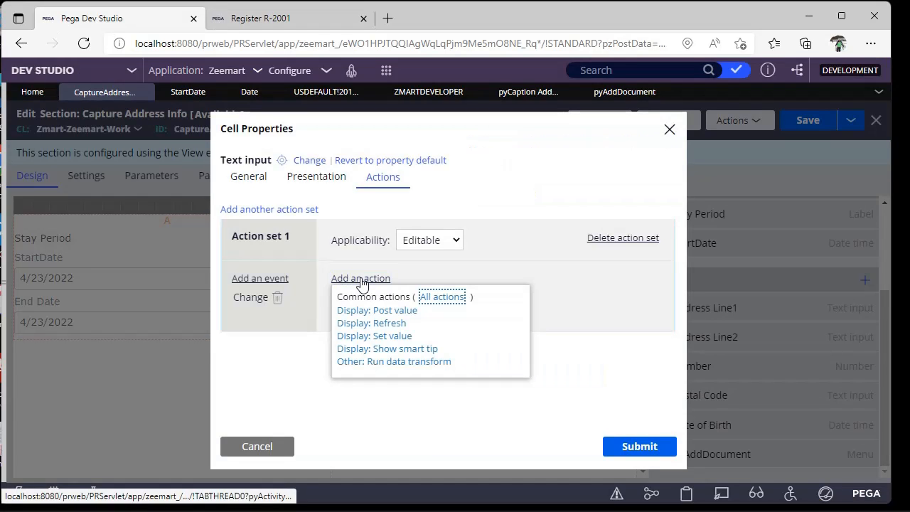
{"action": "left_click", "coordinate": [437, 298]}
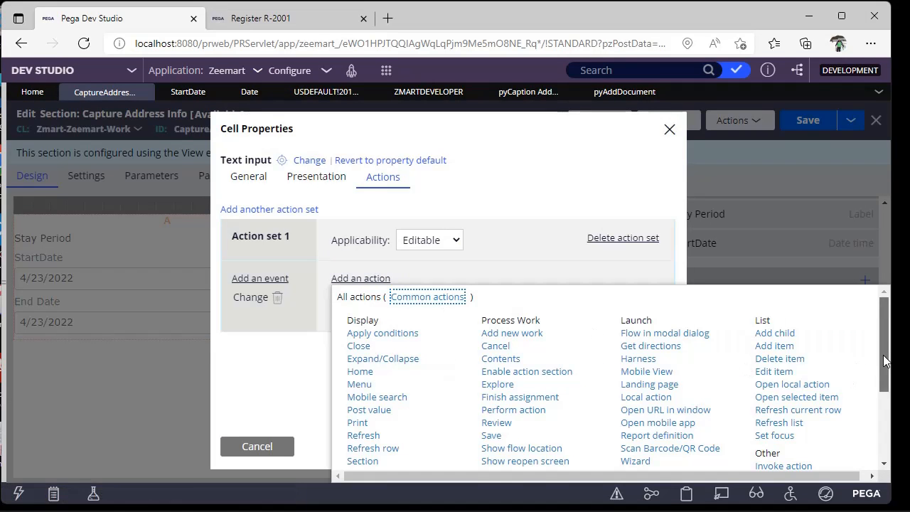
{"action": "left_click_drag", "start_coordinate": [882, 355], "coordinate": [875, 431]}
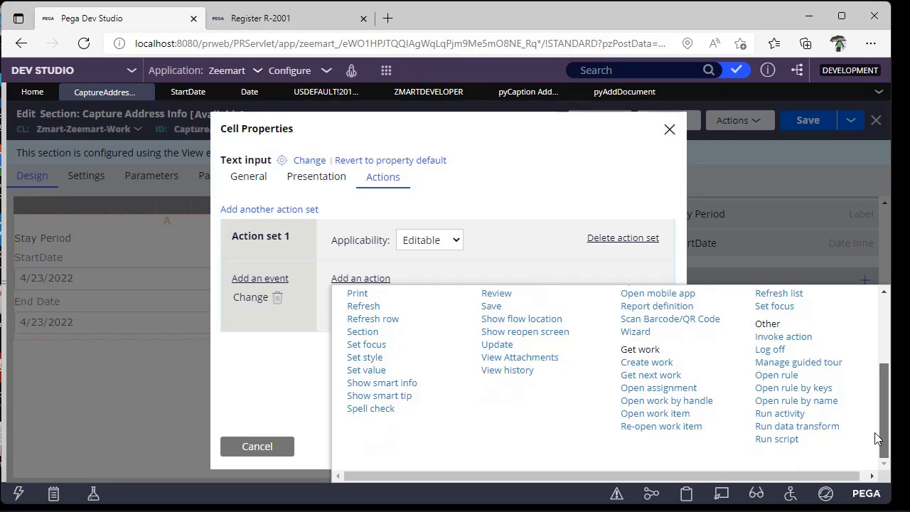
{"action": "left_click_drag", "start_coordinate": [874, 432], "coordinate": [877, 366]}
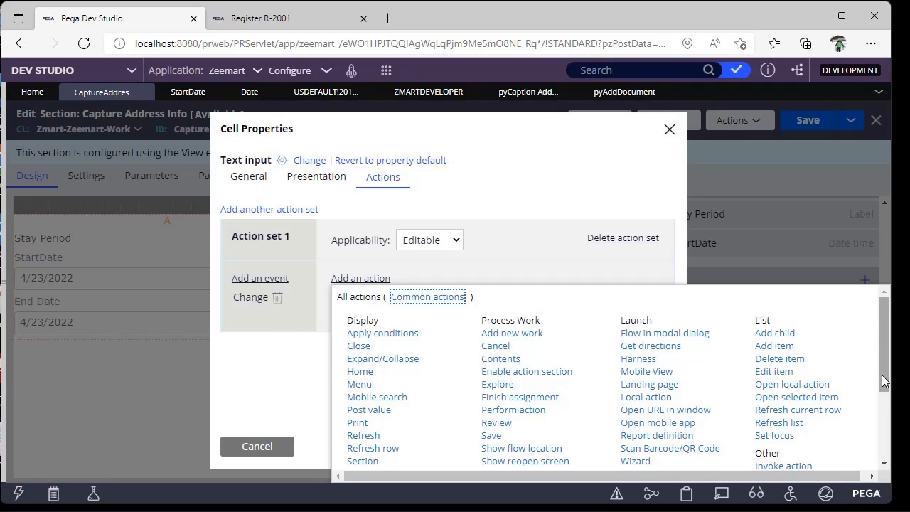
{"action": "left_click", "coordinate": [378, 413]}
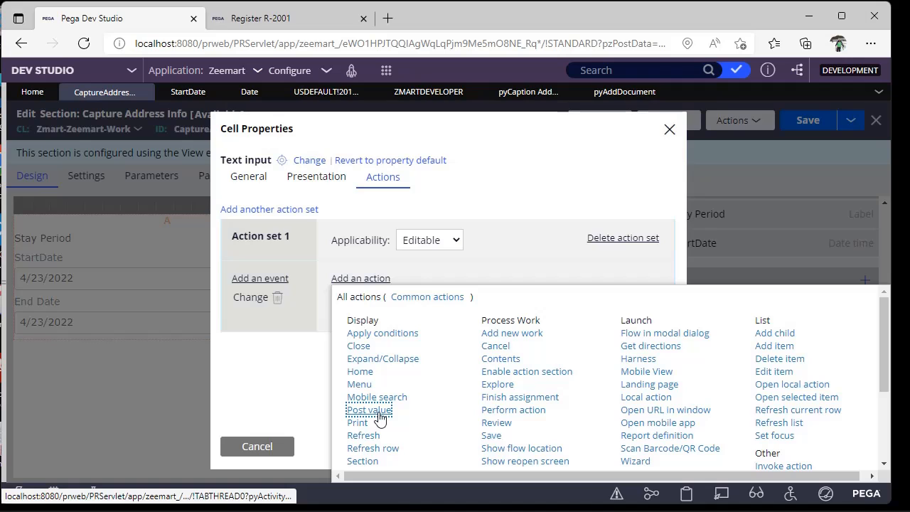
{"action": "left_click", "coordinate": [620, 454]}
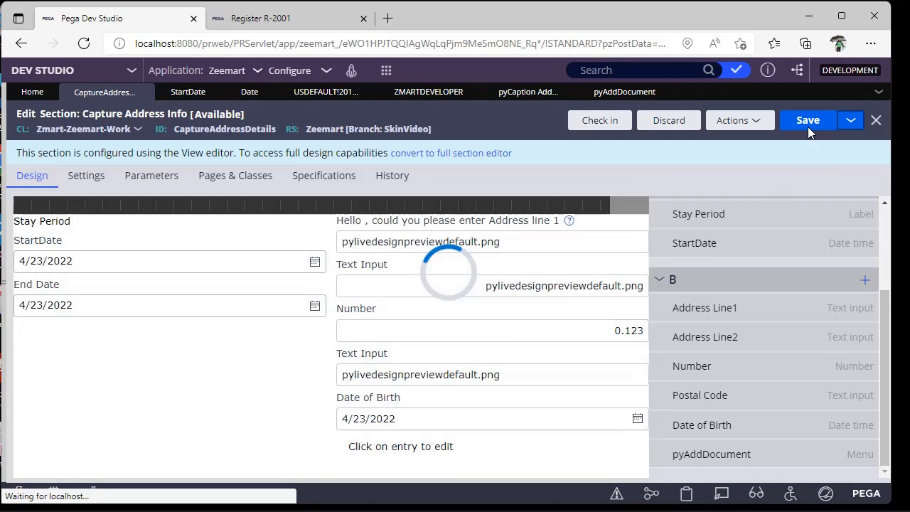
{"action": "left_click", "coordinate": [804, 123]}
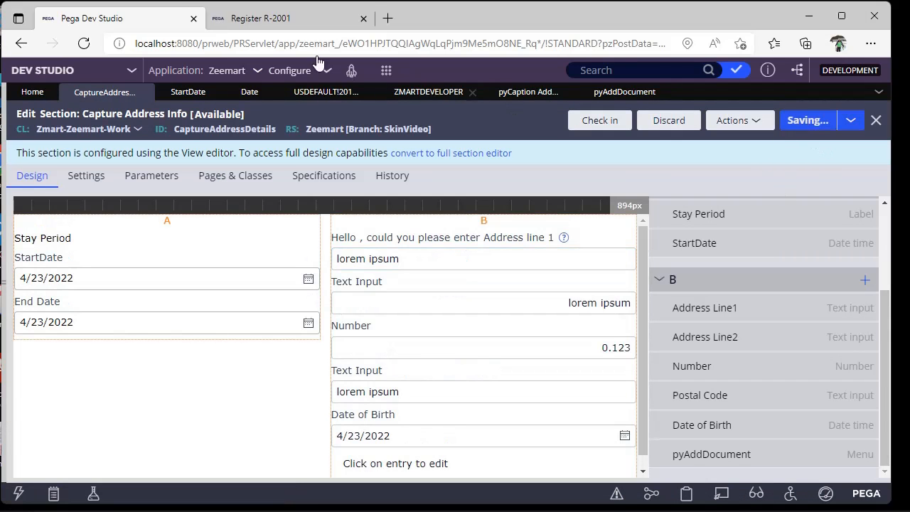
Step: Reload the Register form and enter 1324 as Address line 1 and 56465456 as Address Line2
{"action": "left_click", "coordinate": [278, 21]}
{"action": "left_click", "coordinate": [536, 165]}
{"action": "double_click", "coordinate": [536, 165]}
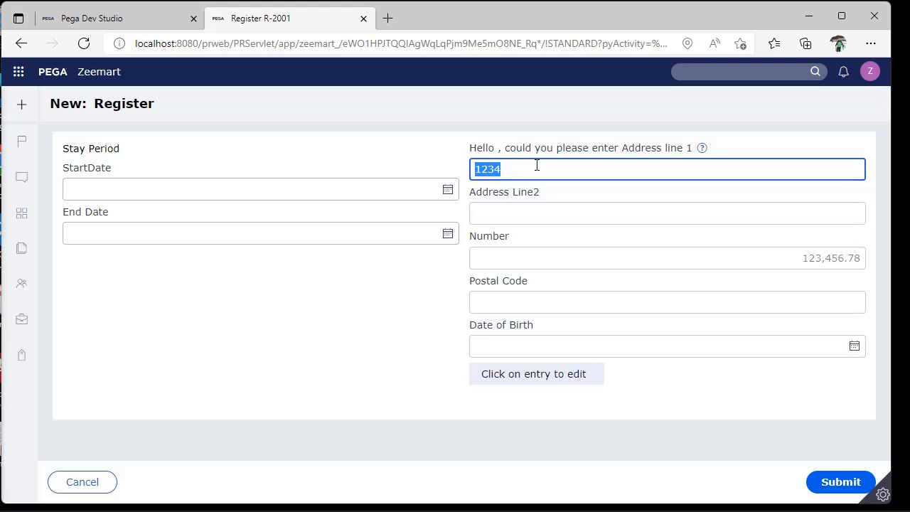
{"action": "left_click", "coordinate": [84, 43]}
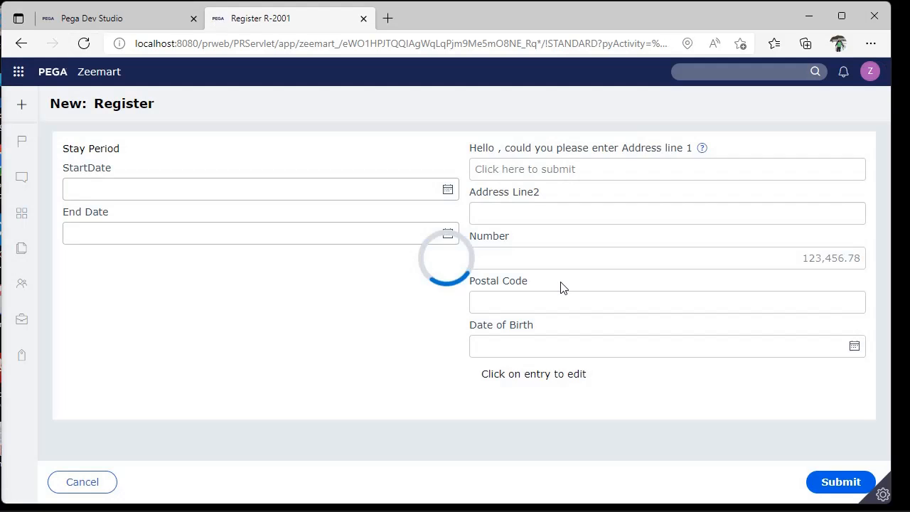
{"action": "type", "text": "1324"}
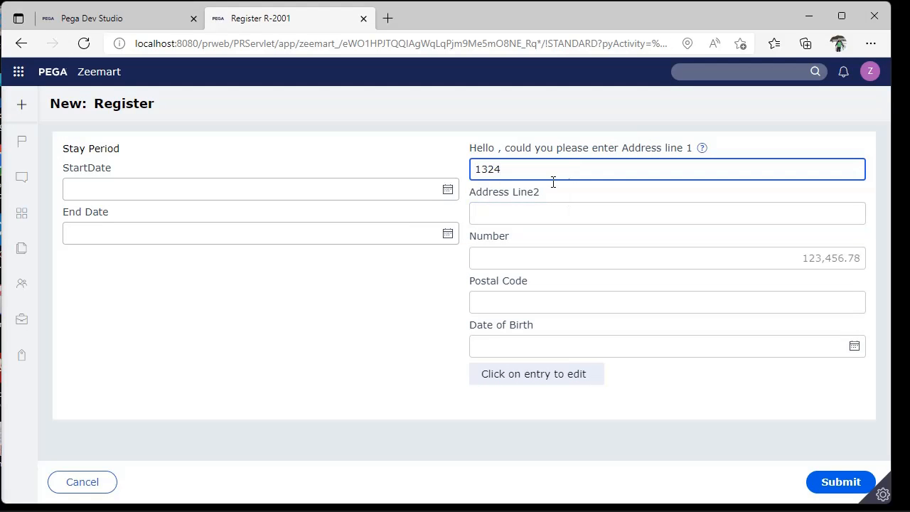
{"action": "left_click", "coordinate": [528, 206]}
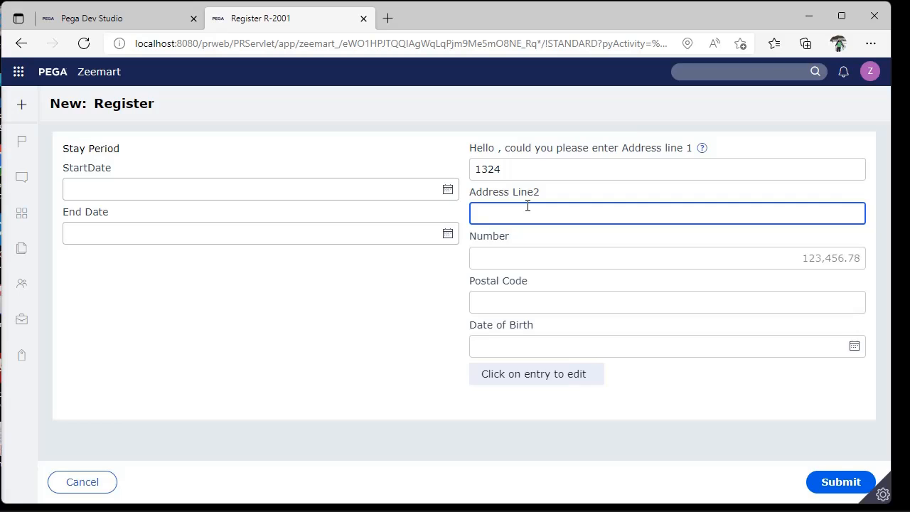
{"action": "type", "text": "56465456"}
{"action": "left_click", "coordinate": [324, 331]}
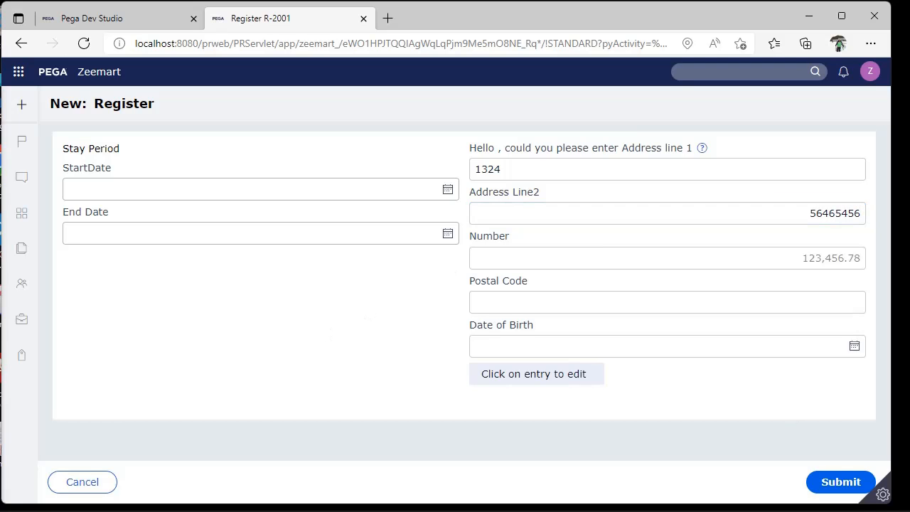
Step: Inspect the Address line 1 field and open its pyWorkPage clipboard page, placing the viewer window beside the form's address fields
{"action": "mouse_move", "coordinate": [882, 495]}
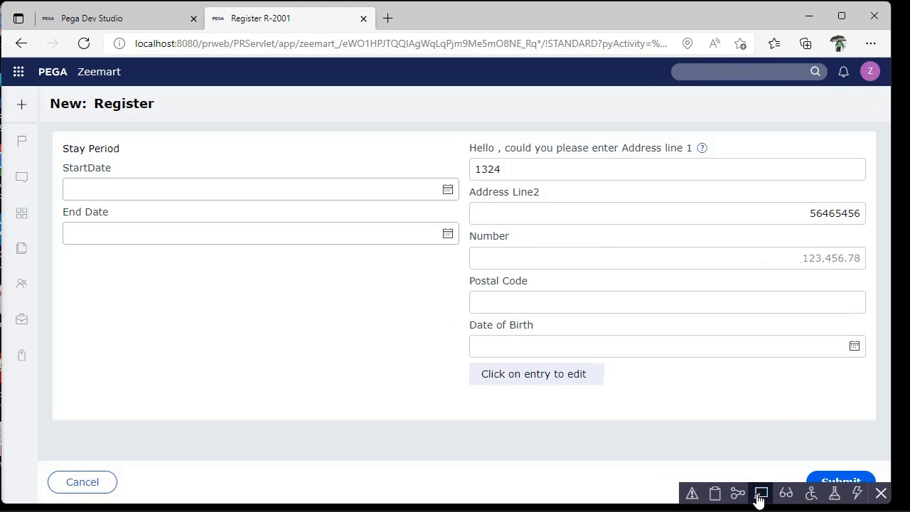
{"action": "left_click", "coordinate": [760, 495]}
{"action": "left_click", "coordinate": [518, 153]}
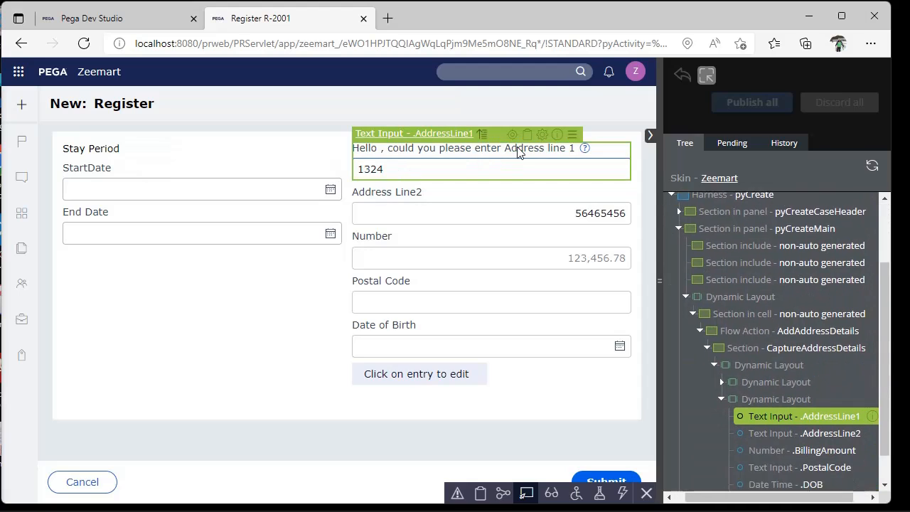
{"action": "left_click", "coordinate": [526, 135]}
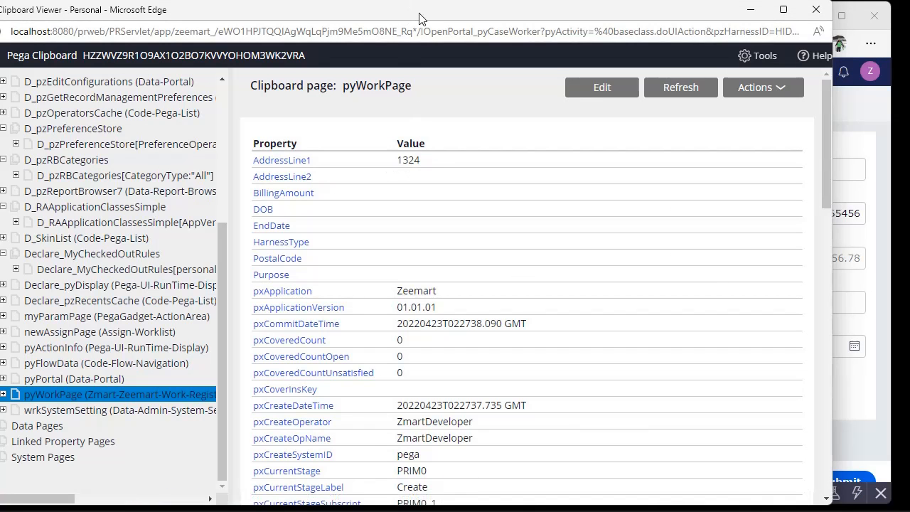
{"action": "left_click_drag", "start_coordinate": [419, 18], "coordinate": [535, 237]}
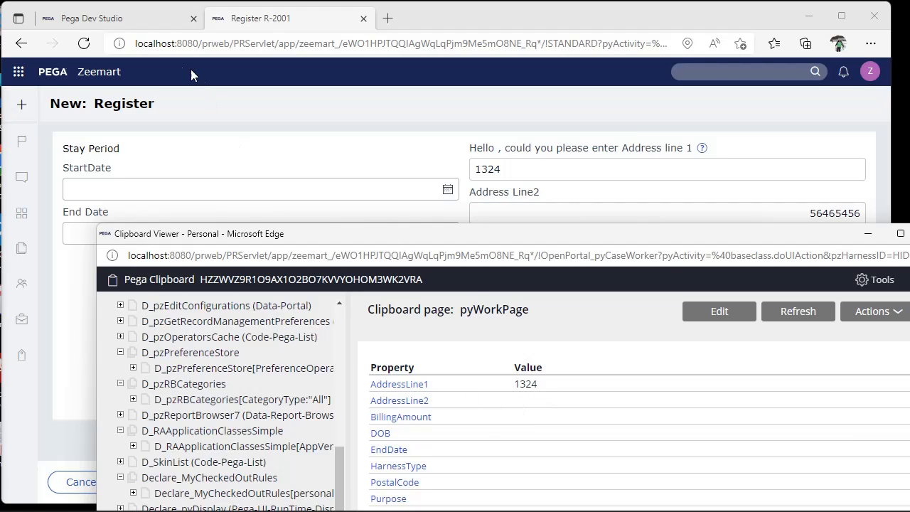
Step: Return to the Capture Address Info section and open the cell properties of Address Line2
{"action": "left_click", "coordinate": [139, 30]}
{"action": "left_click", "coordinate": [139, 21]}
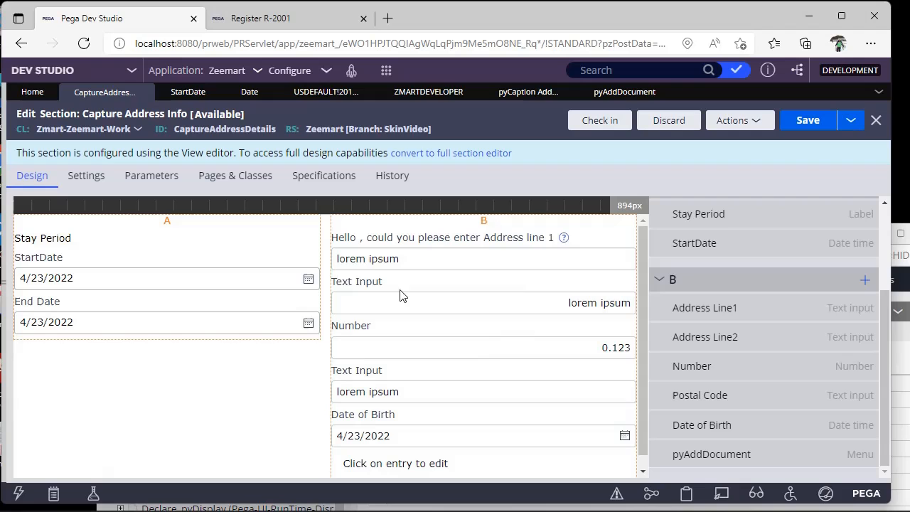
{"action": "double_click", "coordinate": [492, 301]}
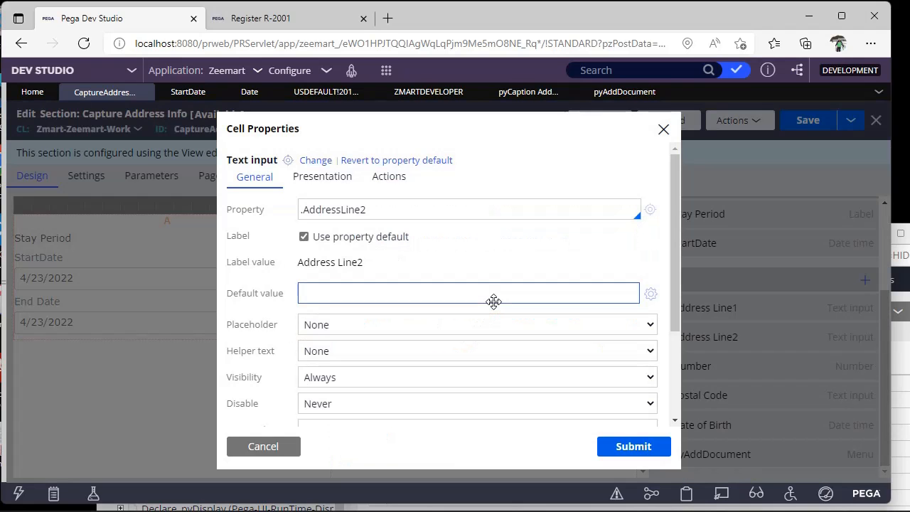
Step: Compare the Register form's address values with the pyWorkPage clipboard page and close the Clipboard Viewer
{"action": "left_click", "coordinate": [297, 27]}
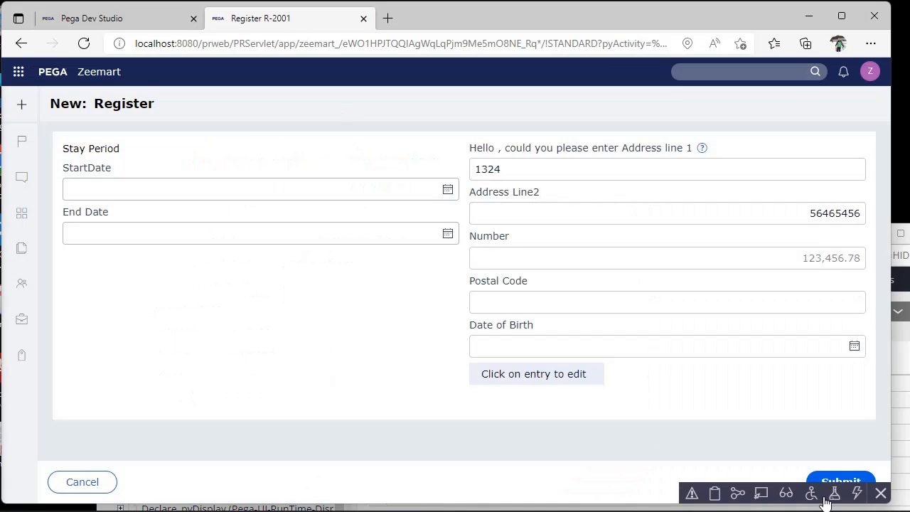
{"action": "left_click", "coordinate": [879, 492]}
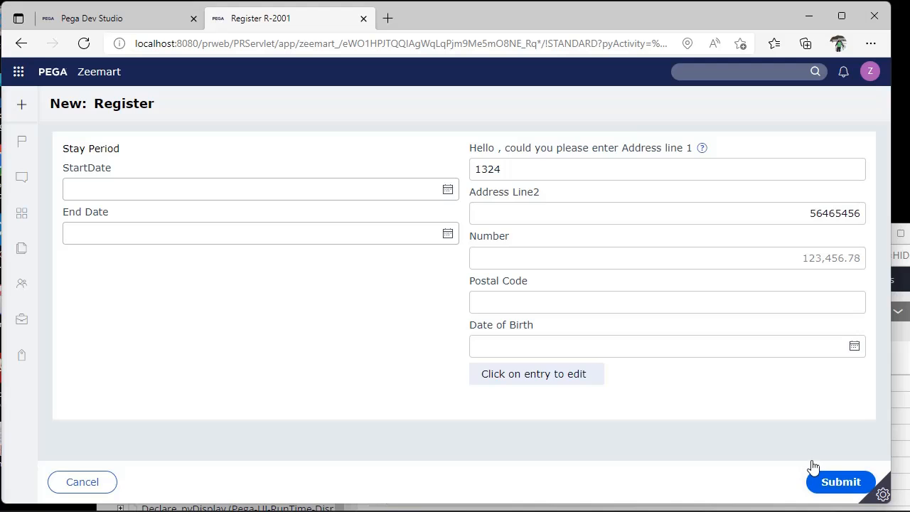
{"action": "left_click", "coordinate": [900, 343]}
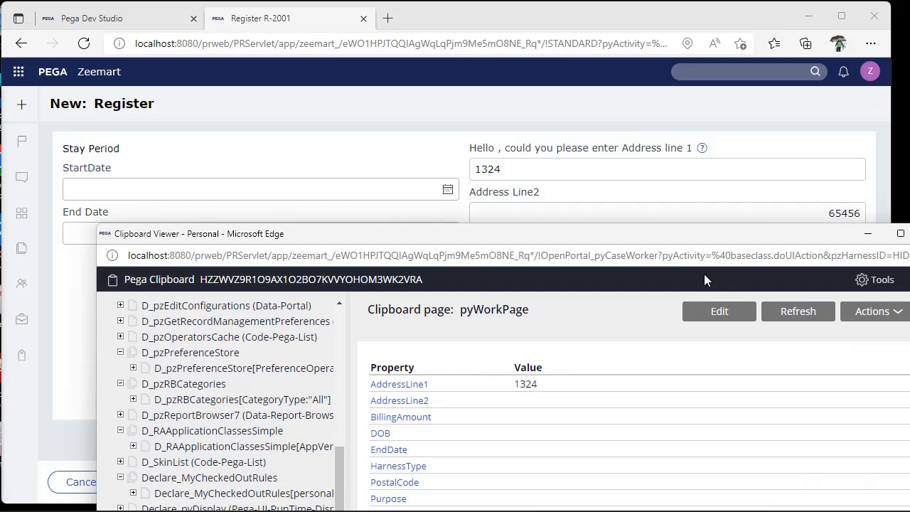
{"action": "left_click_drag", "start_coordinate": [667, 241], "coordinate": [483, 104]}
{"action": "left_click", "coordinate": [749, 98]}
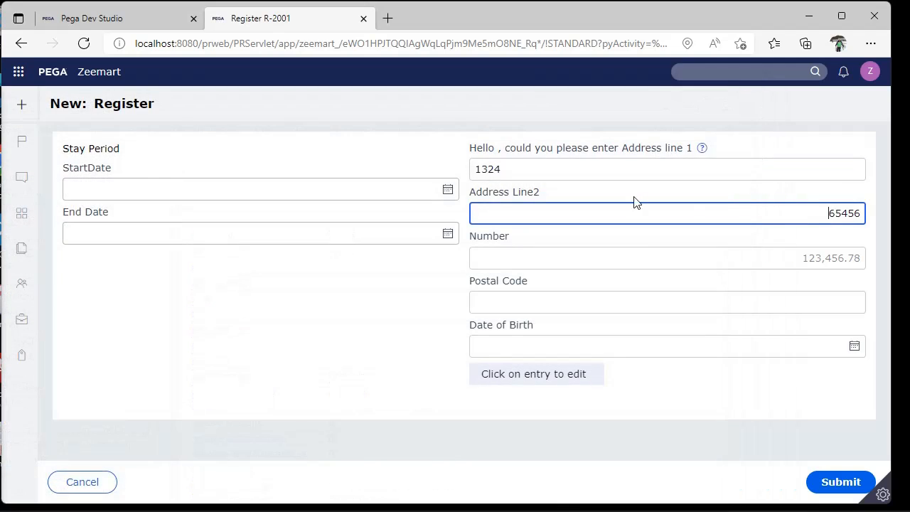
Step: Add a Click event with a Post value action to Address Line2's action set and open the list of further actions
{"action": "left_click", "coordinate": [138, 20]}
{"action": "left_click", "coordinate": [383, 176]}
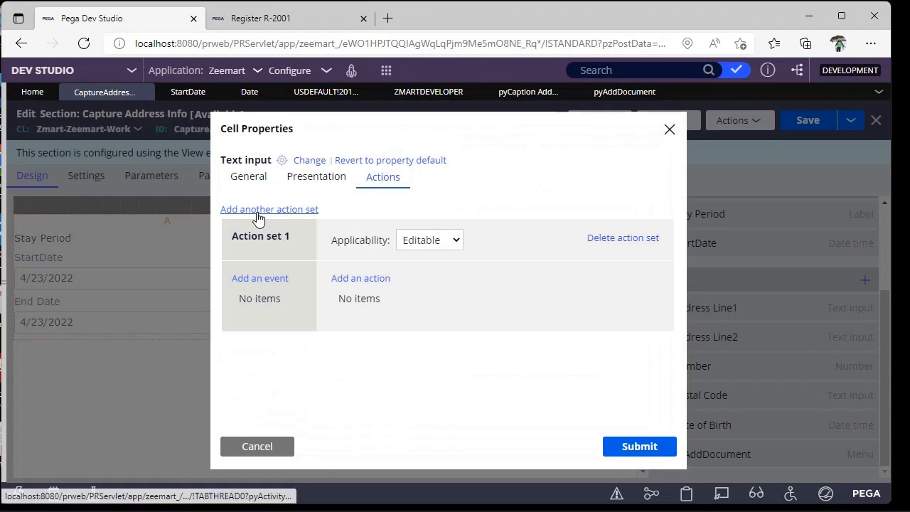
{"action": "left_click", "coordinate": [260, 278]}
{"action": "left_click", "coordinate": [247, 309]}
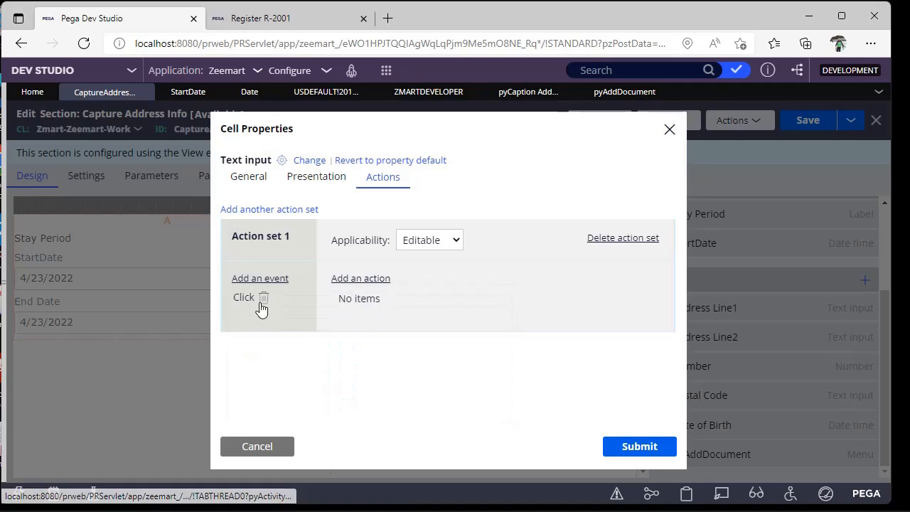
{"action": "left_click", "coordinate": [371, 281]}
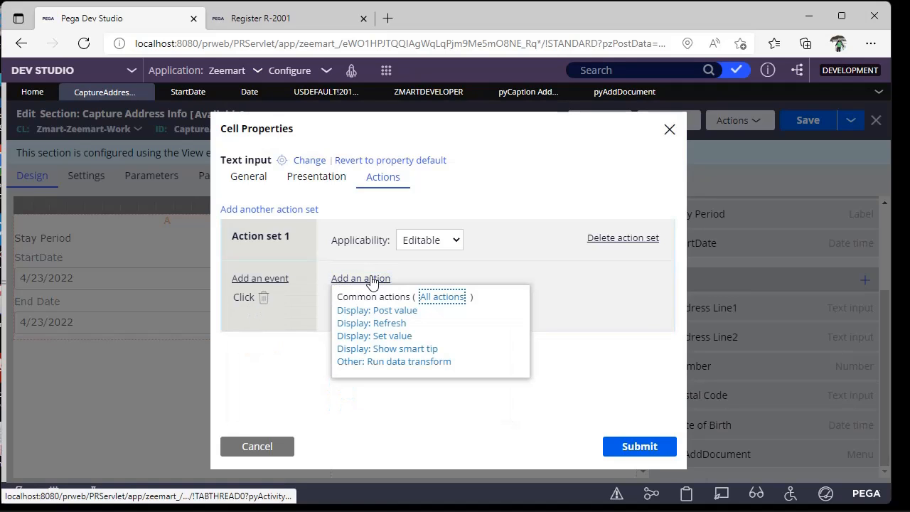
{"action": "left_click", "coordinate": [388, 311]}
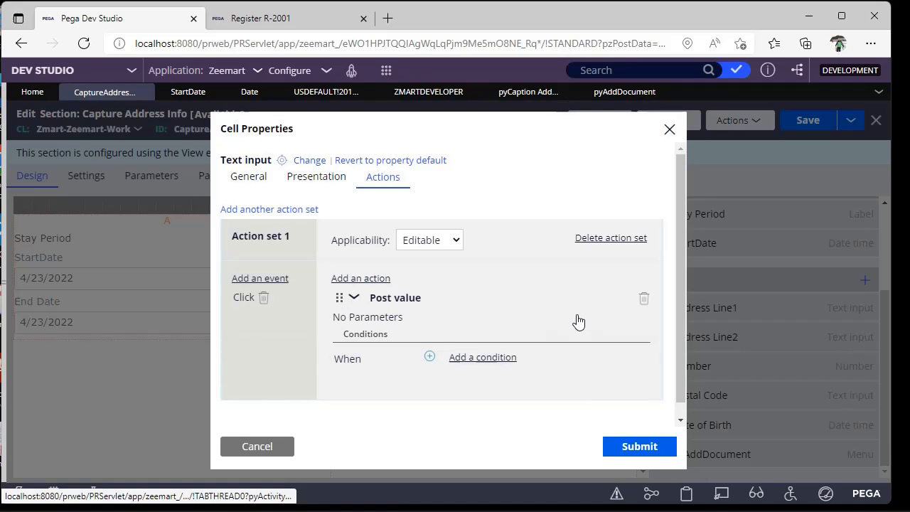
{"action": "left_click", "coordinate": [354, 297]}
{"action": "left_click", "coordinate": [367, 281]}
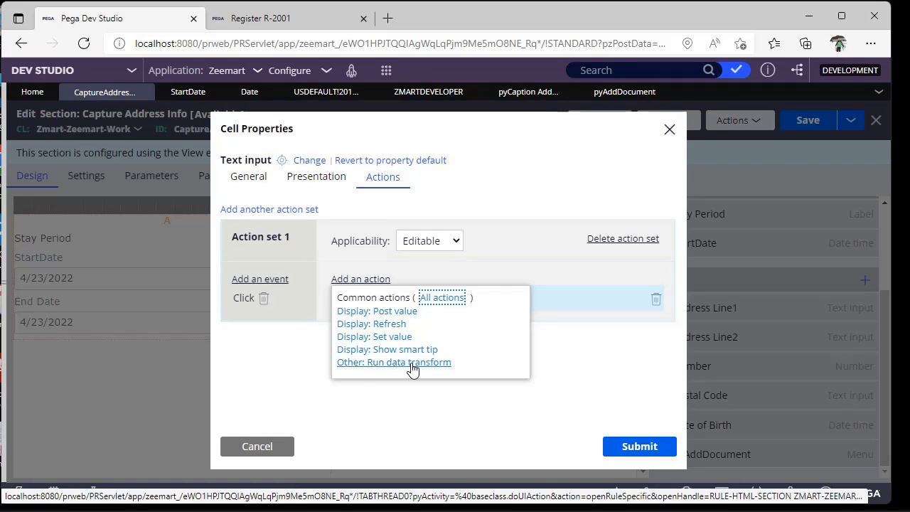
Step: Check the Register form, and examine the full list of actions available for Address Line1 before cancelling its cell properties
{"action": "key", "text": "ctrl+Tab"}
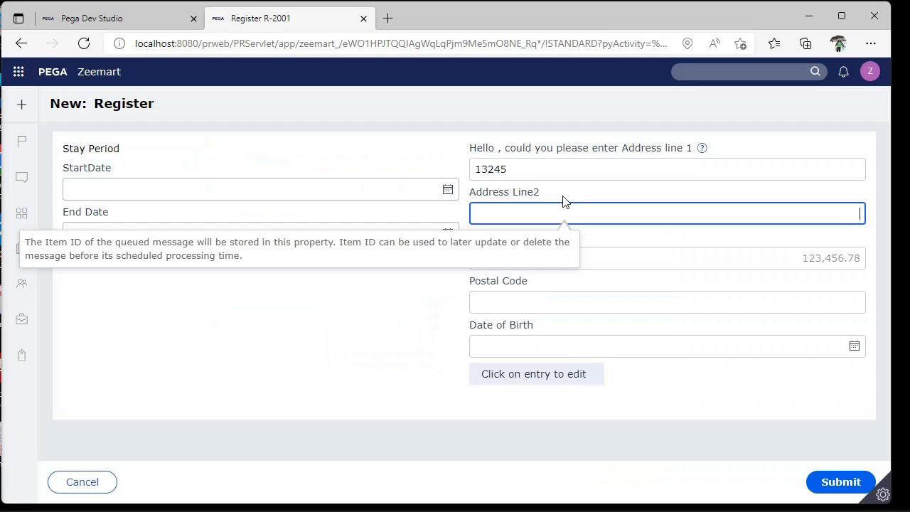
{"action": "left_click", "coordinate": [117, 23]}
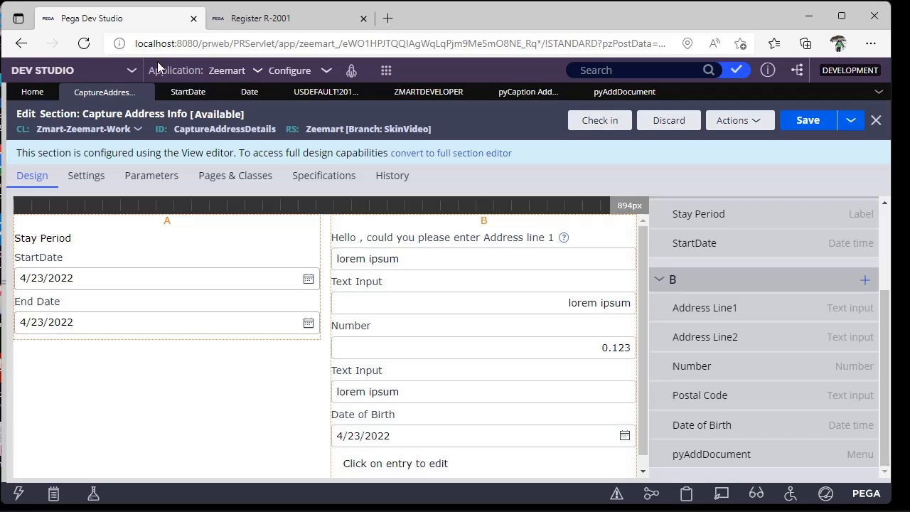
{"action": "double_click", "coordinate": [475, 256]}
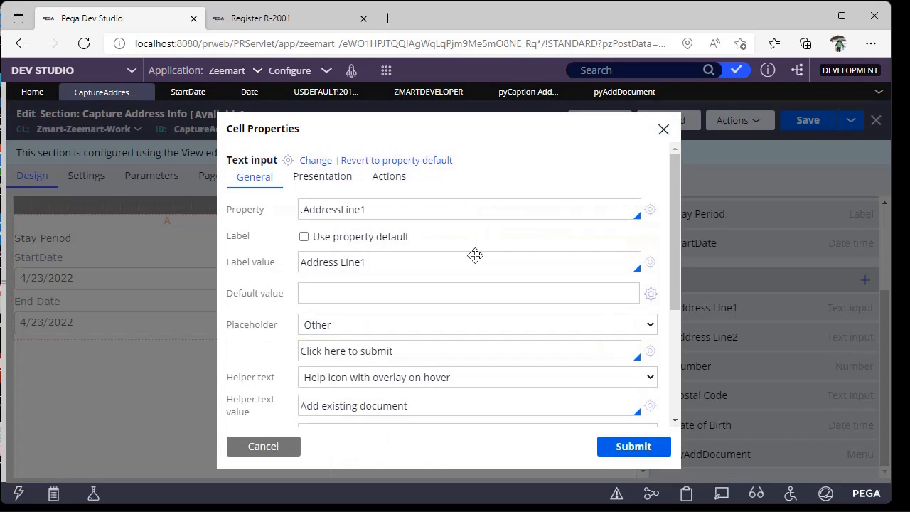
{"action": "left_click", "coordinate": [391, 179]}
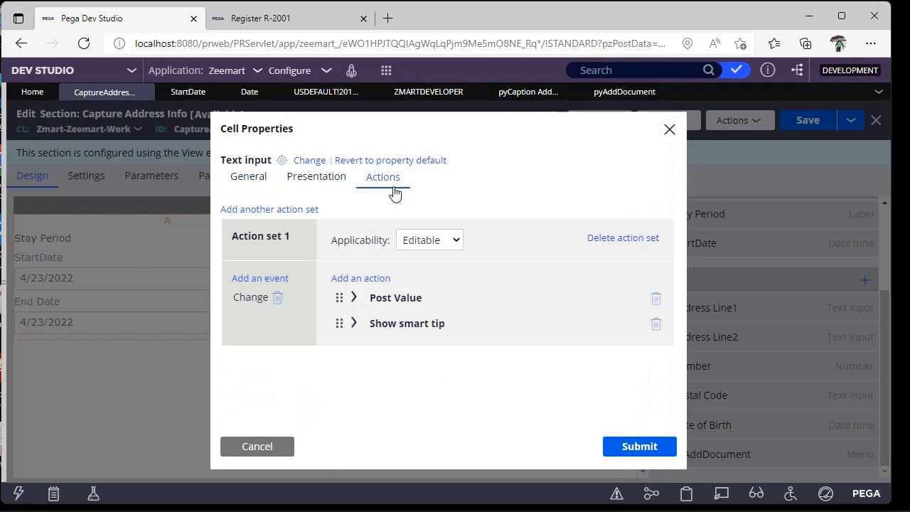
{"action": "left_click", "coordinate": [361, 277]}
{"action": "left_click_drag", "start_coordinate": [885, 369], "coordinate": [862, 427]}
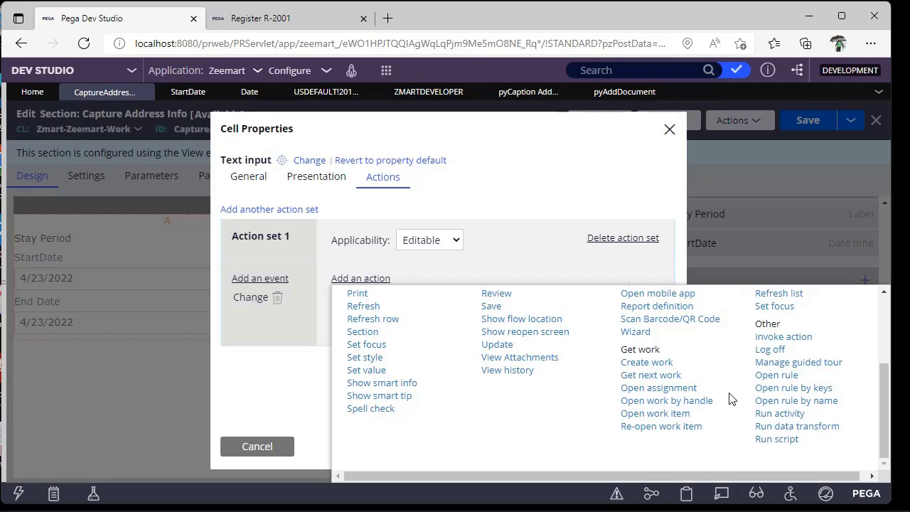
{"action": "left_click", "coordinate": [278, 448]}
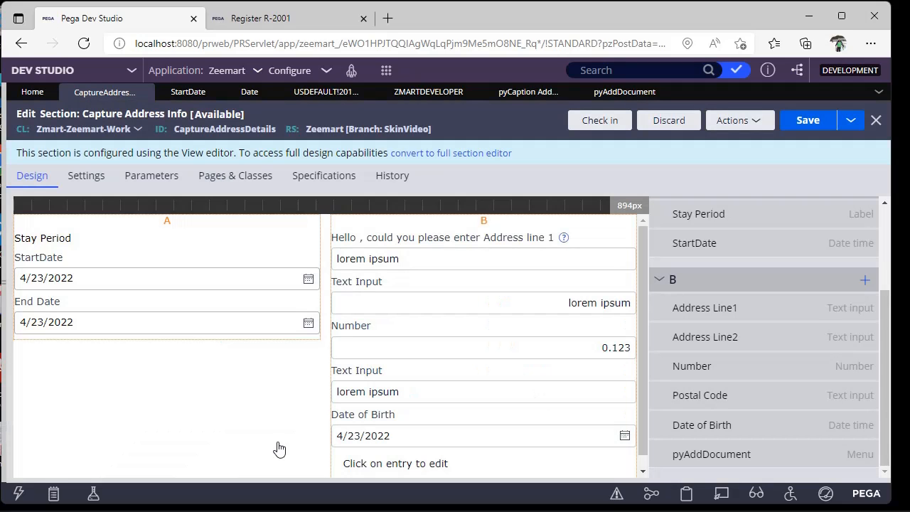